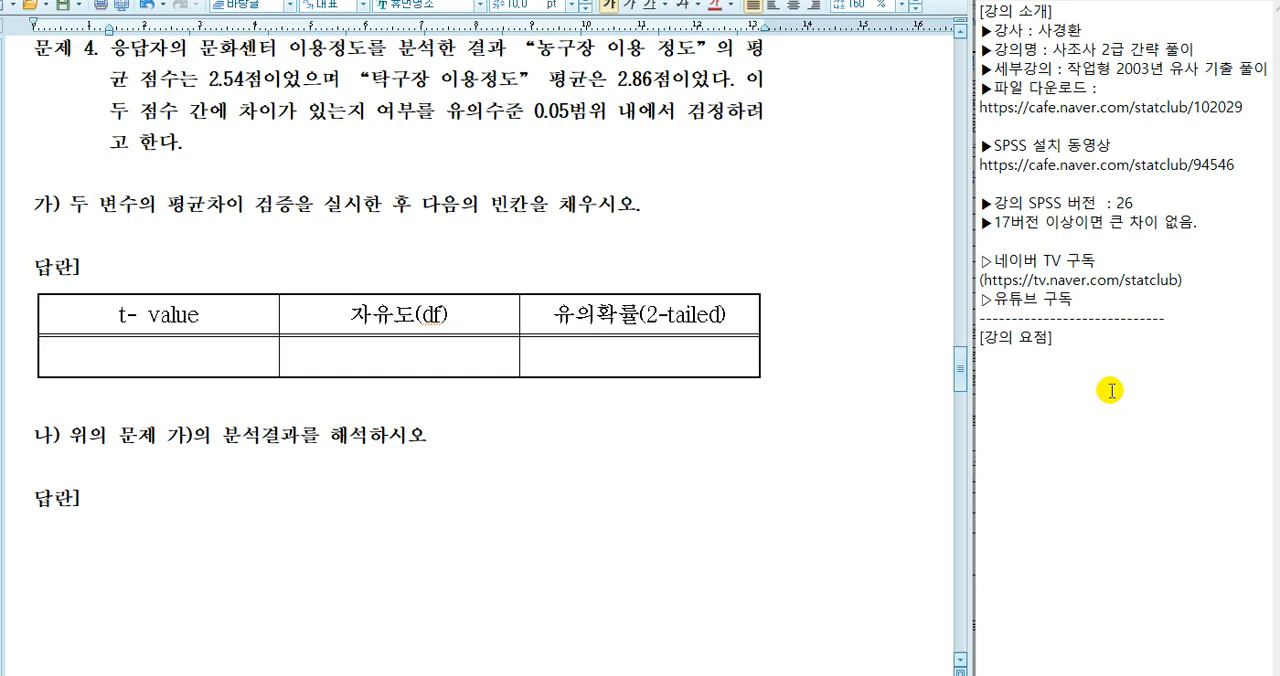
Read question 4 on the difference between the mean 농구장 and 탁구장 usage scores, including the 0.05 significance level
click(1154, 91)
click(1121, 168)
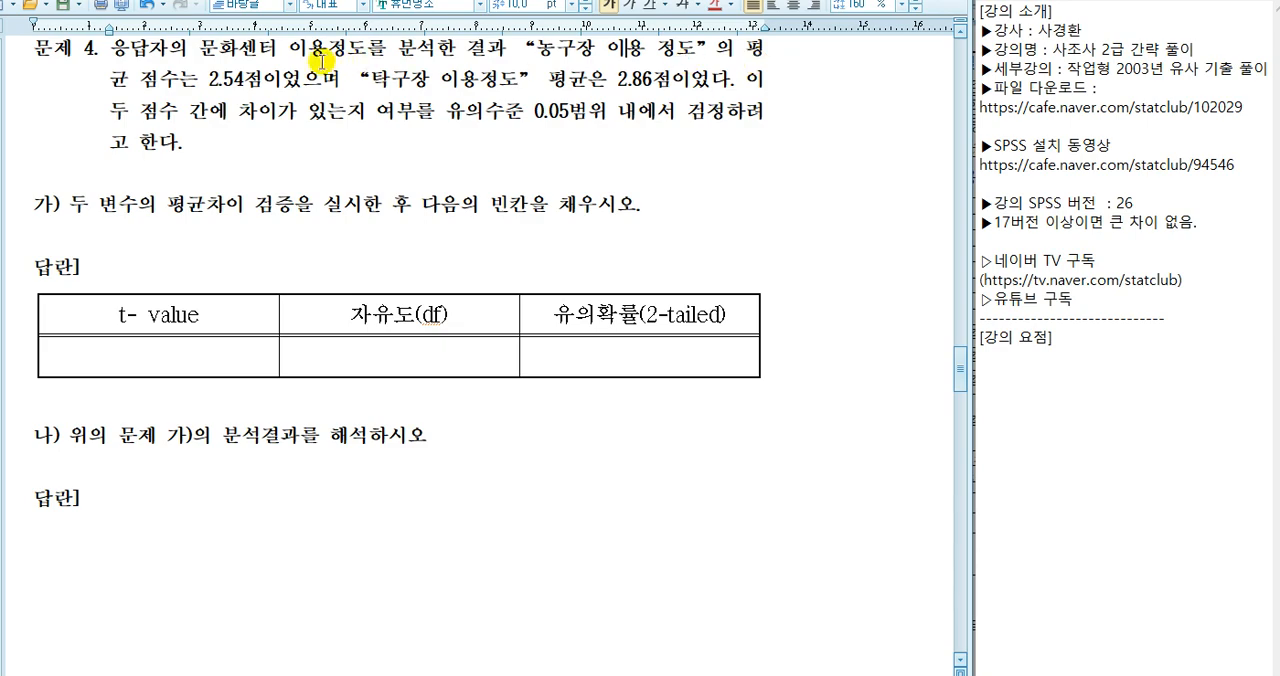
click(455, 77)
scroll(583, 77, up, 1)
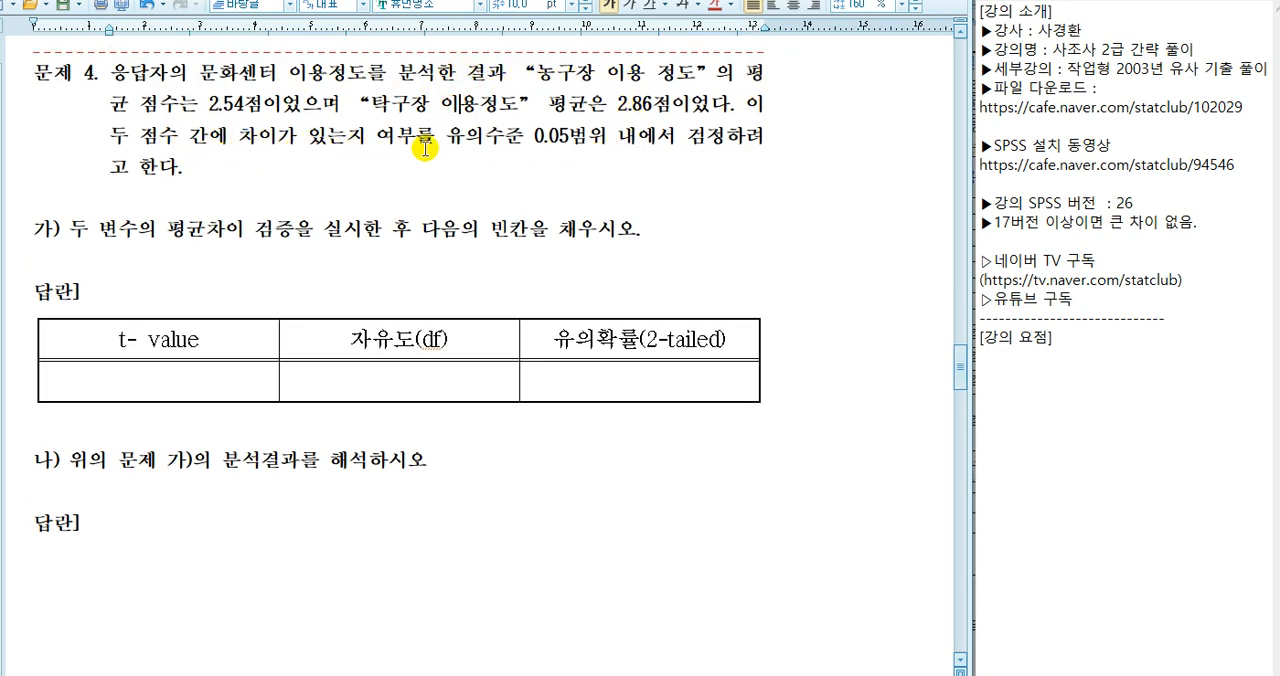
drag(532, 140, 588, 140)
click(708, 137)
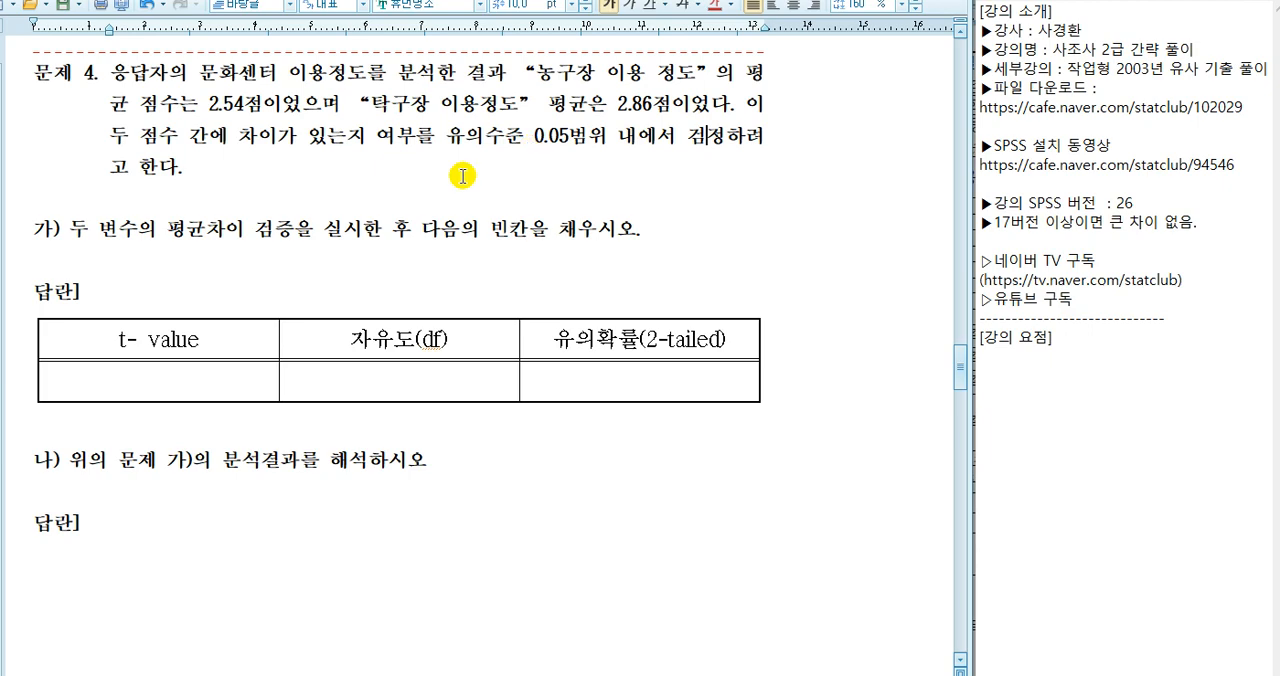
Correct the word 검증 to 검정 in item 가) of question 4
click(287, 231)
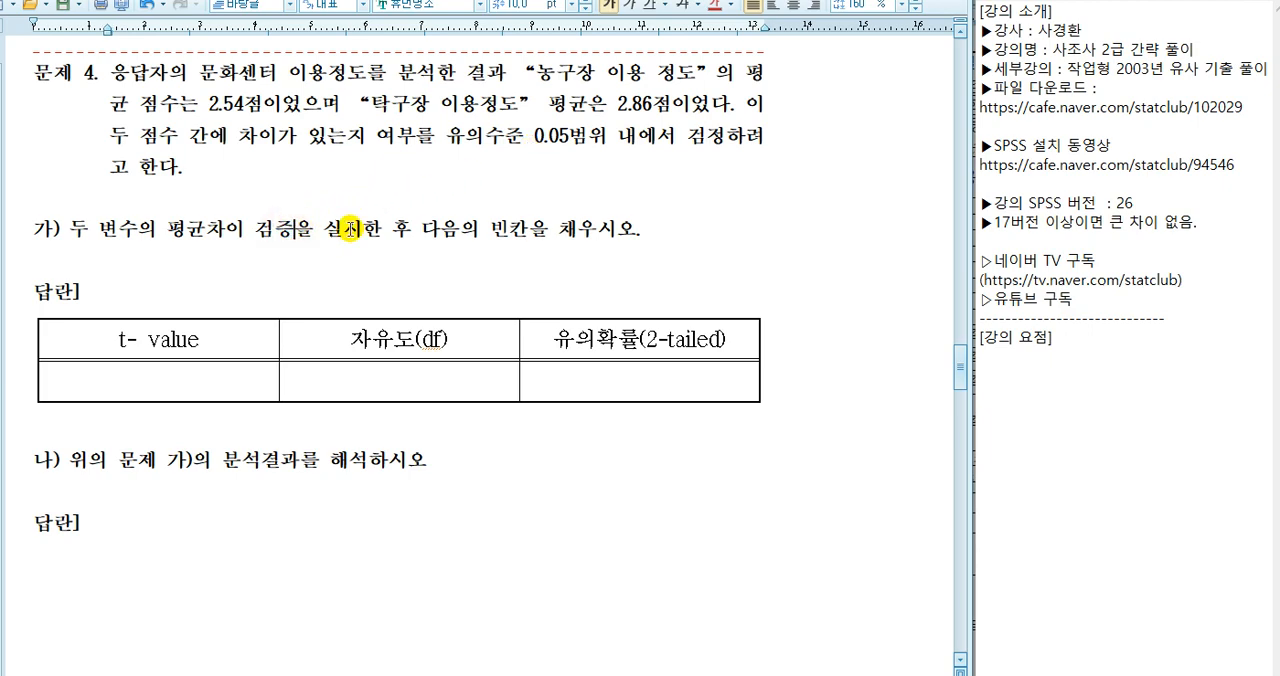
key(BackSpace)
text(ㅈ)
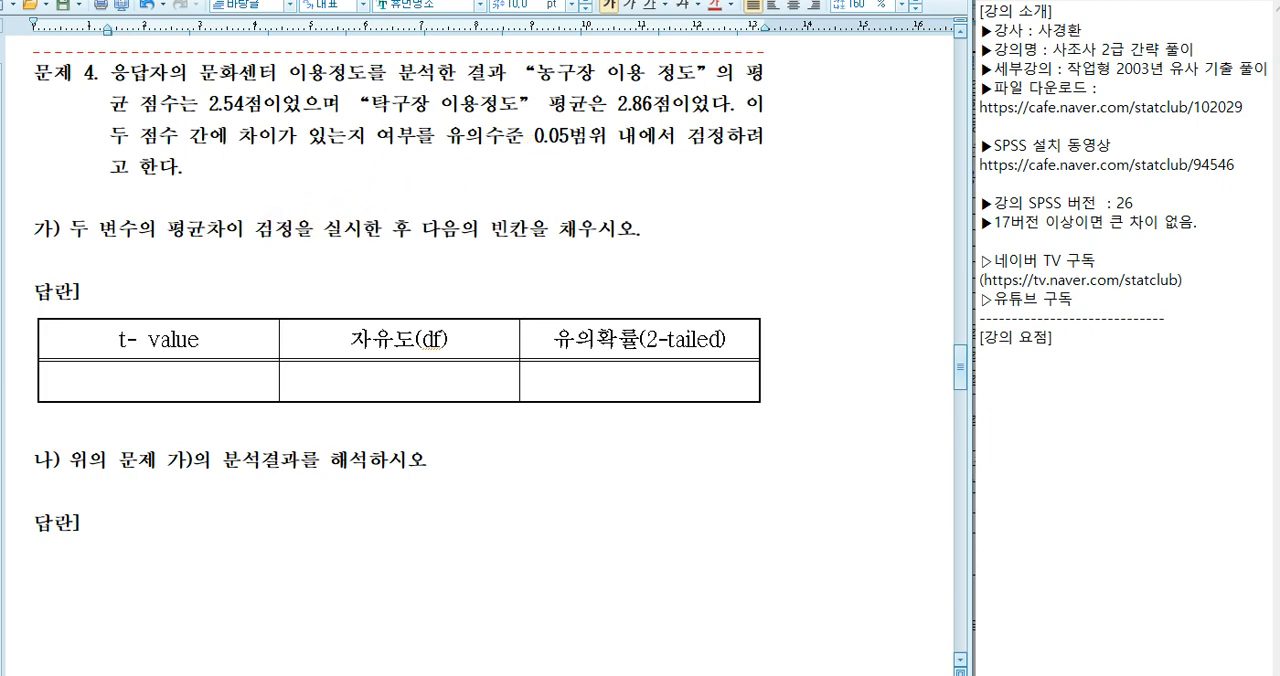
click(348, 227)
Switch to the variable codebook document and remove "~5" from the first value label, 전혀 이용하지 않는다, of the usage variables V3 to V6
click(593, 72)
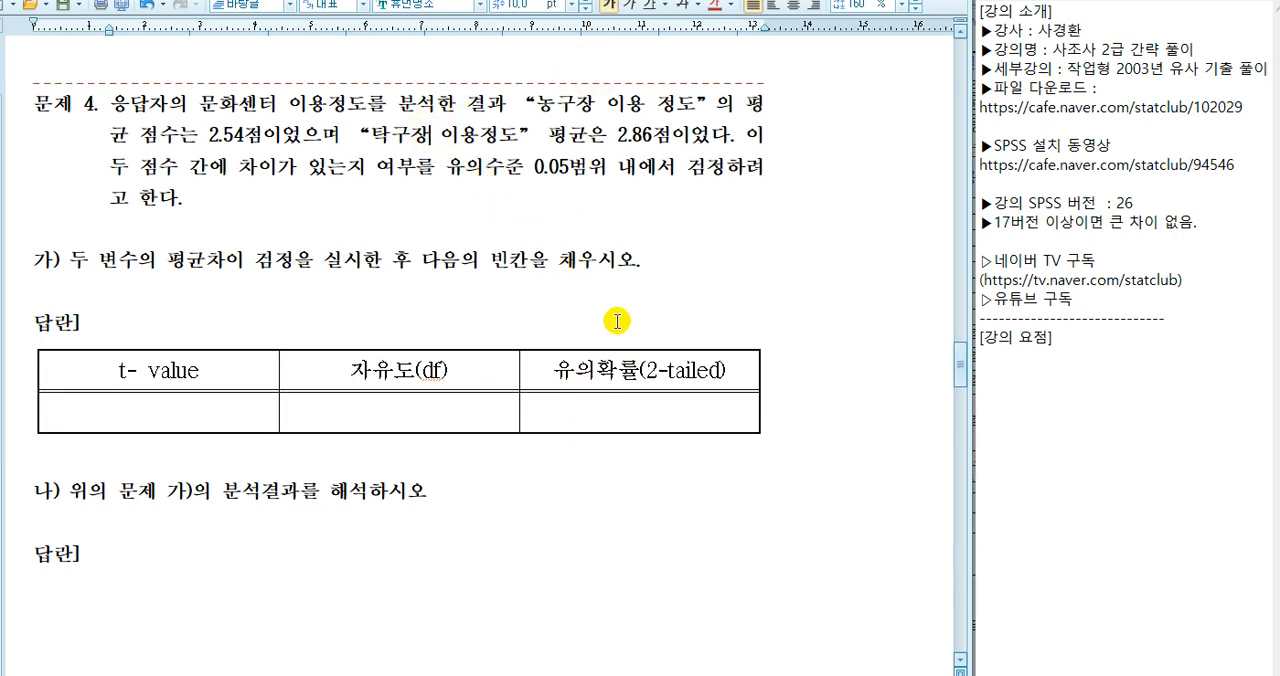
key(alt+Tab)
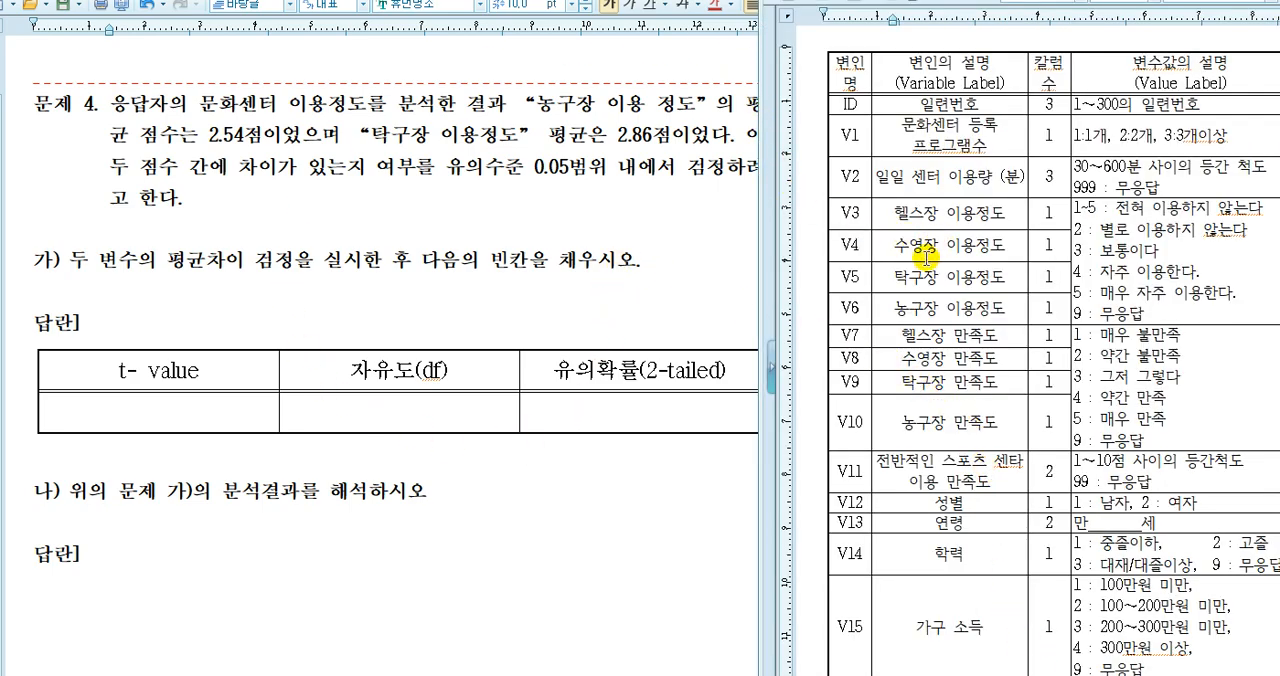
click(913, 308)
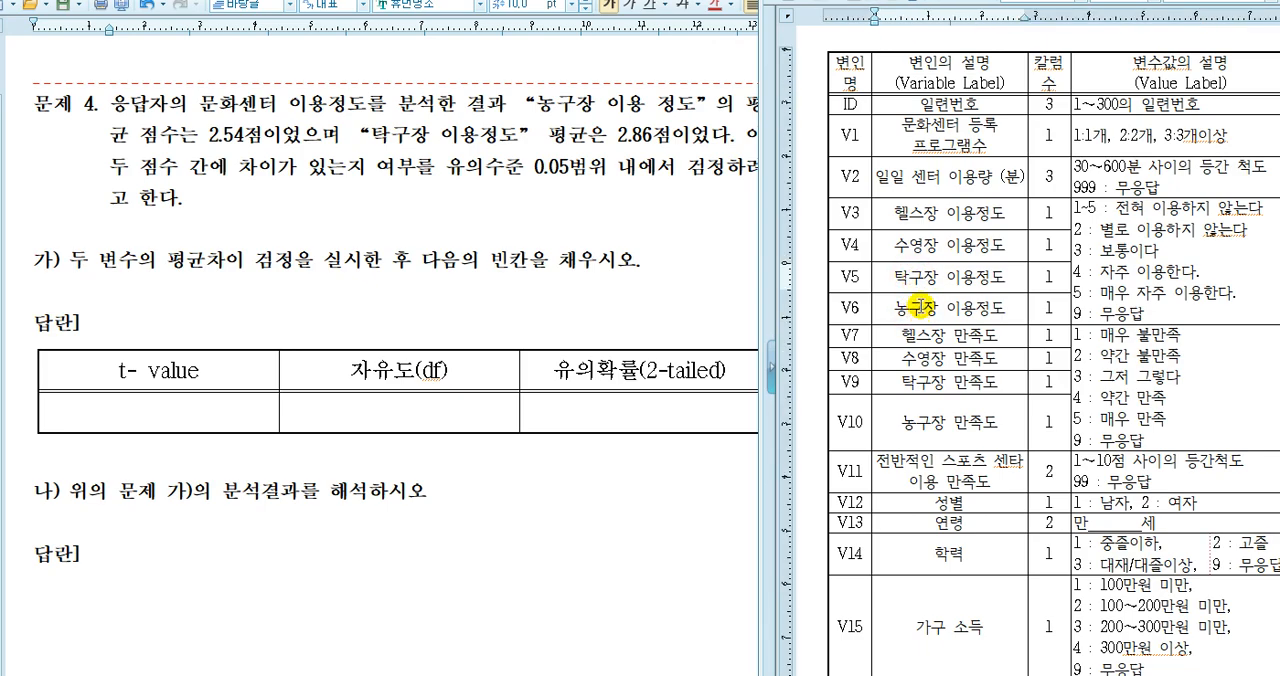
click(1082, 209)
key(Delete)
key(Delete)
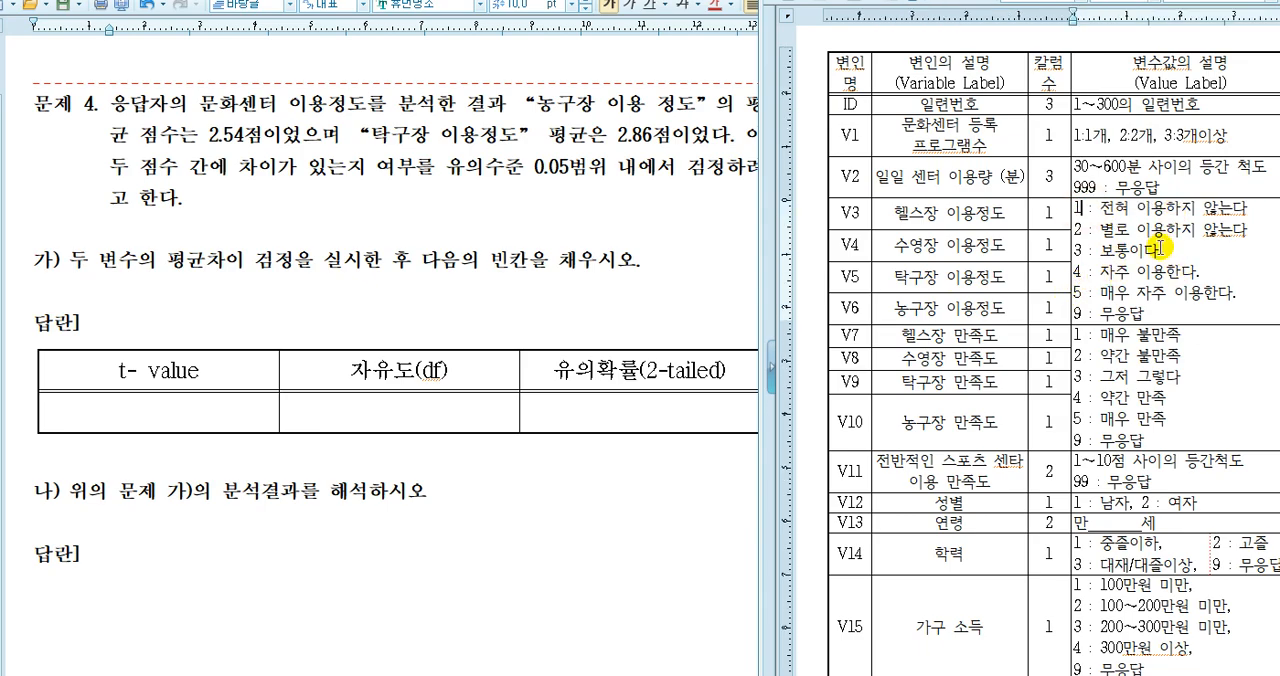
Examine the codebook entries and usage scale for V5 탁구장 이용정도 and V6 농구장 이용정도 alongside question 4
click(1161, 292)
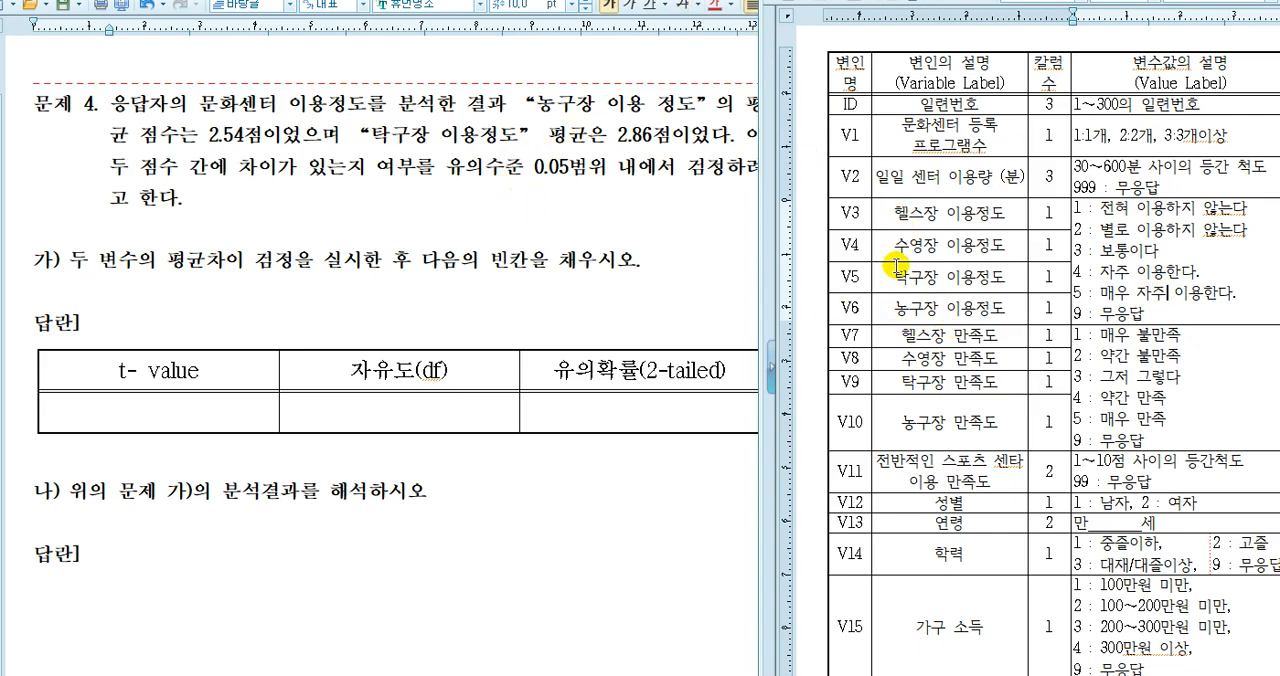
click(896, 308)
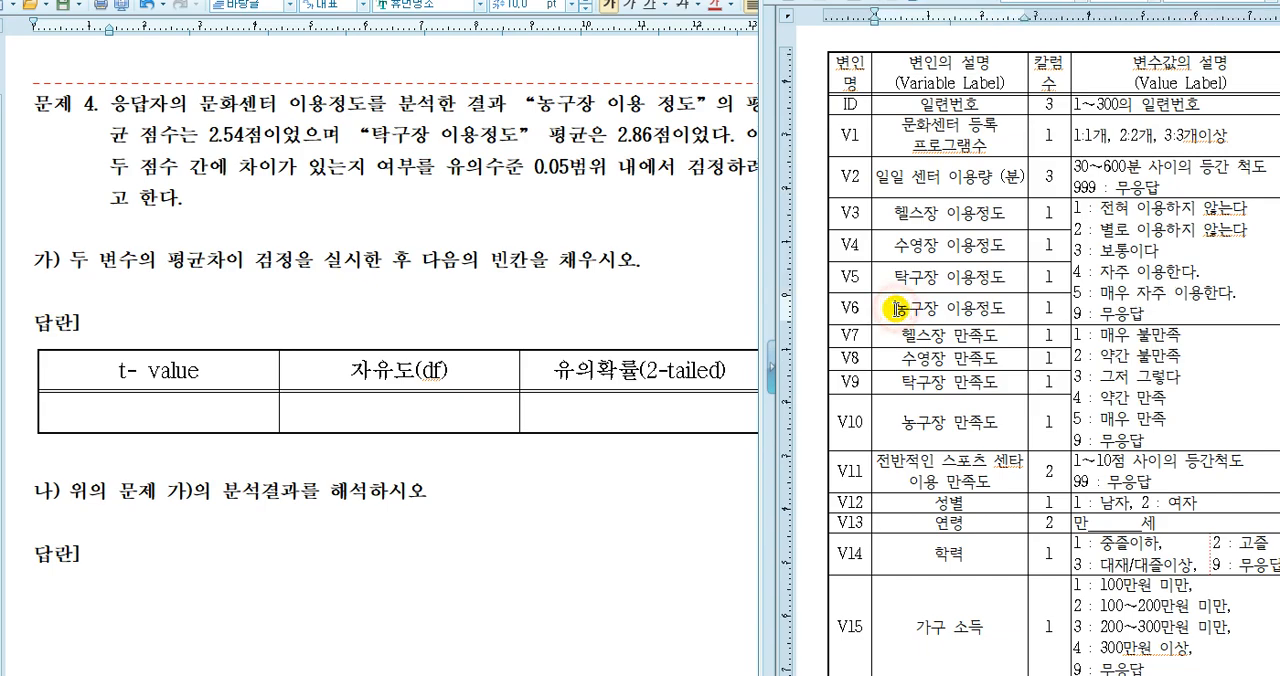
click(893, 278)
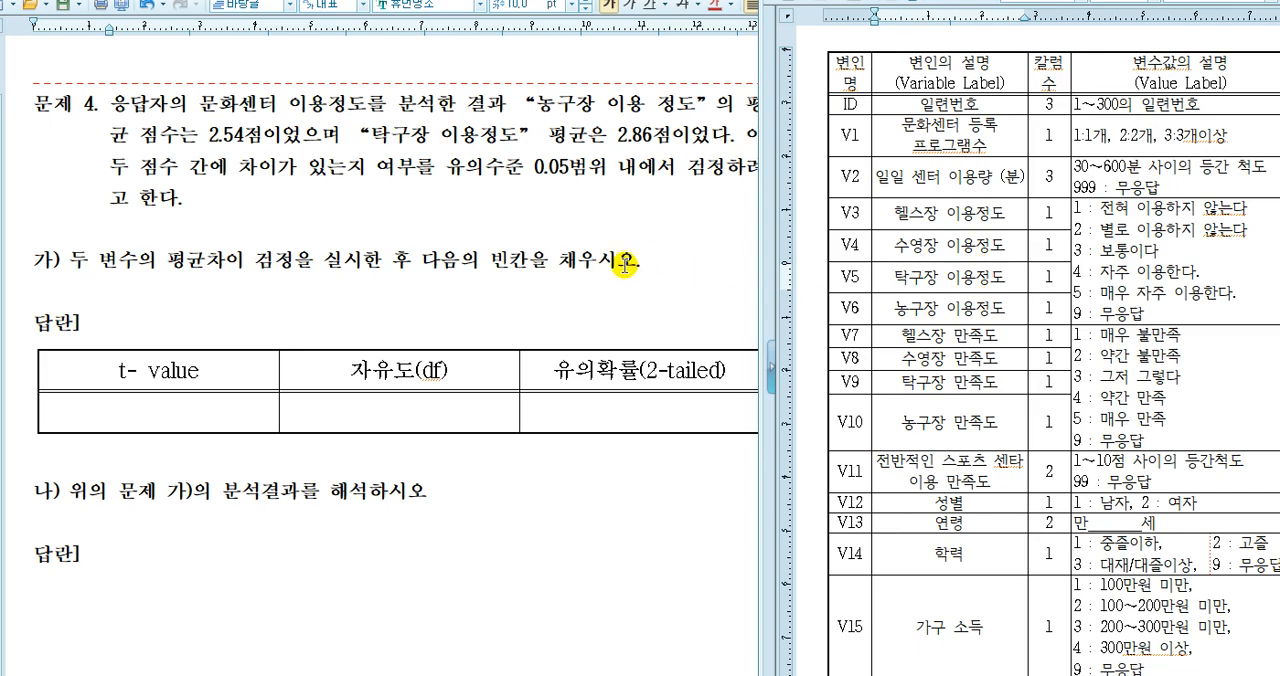
click(945, 277)
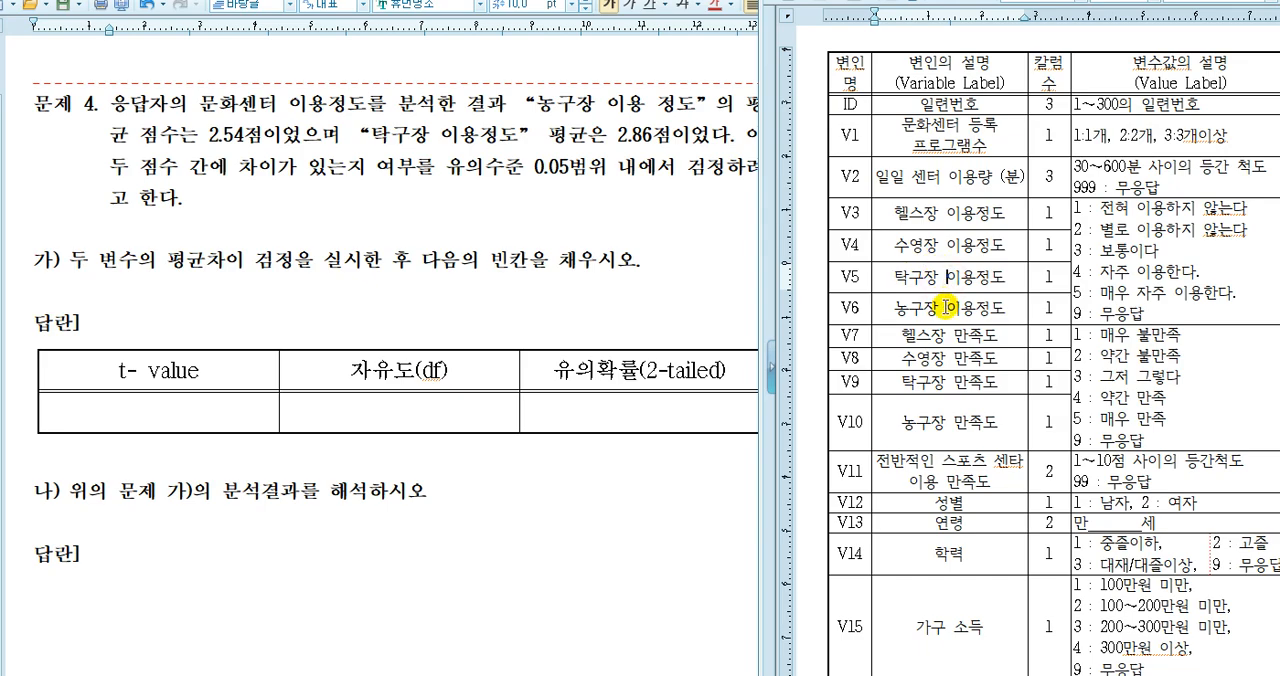
click(940, 304)
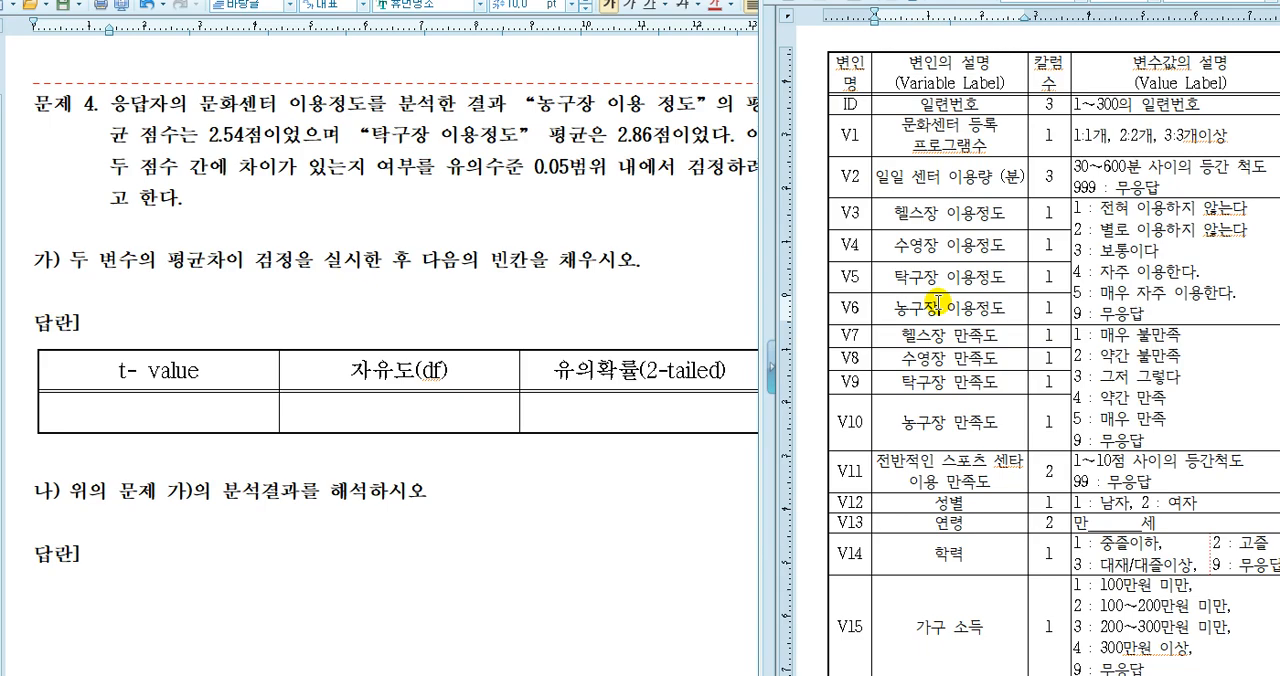
click(933, 304)
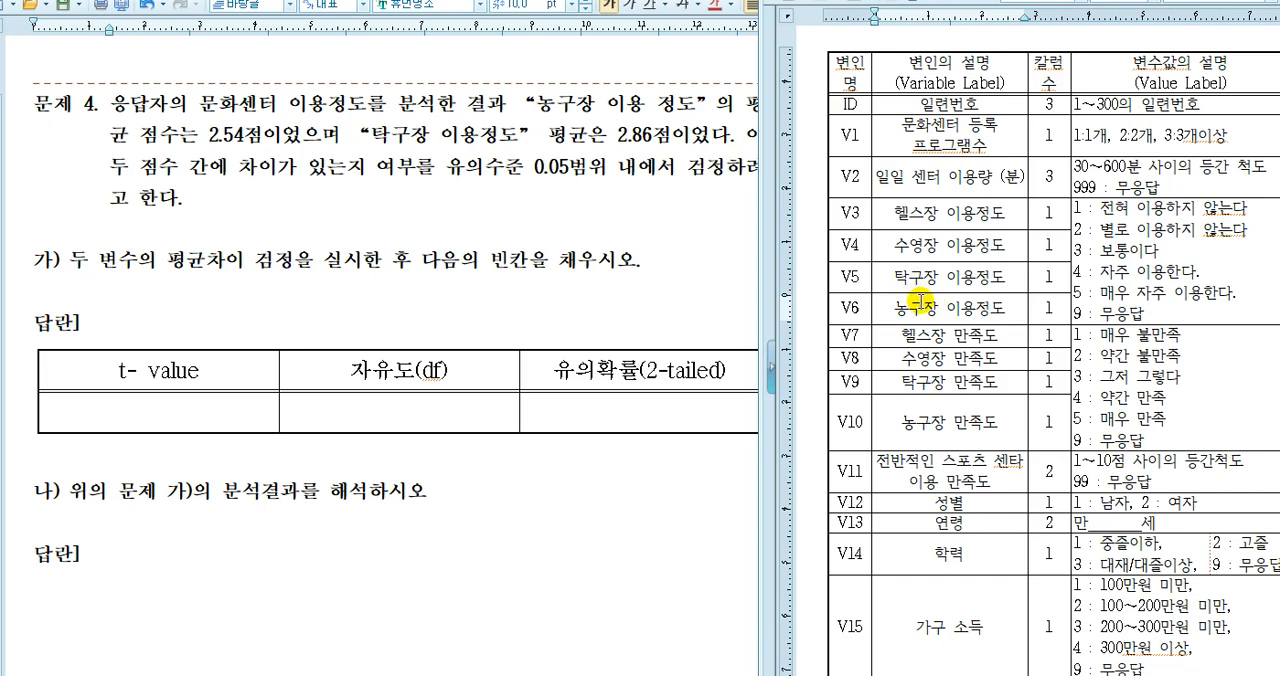
click(605, 210)
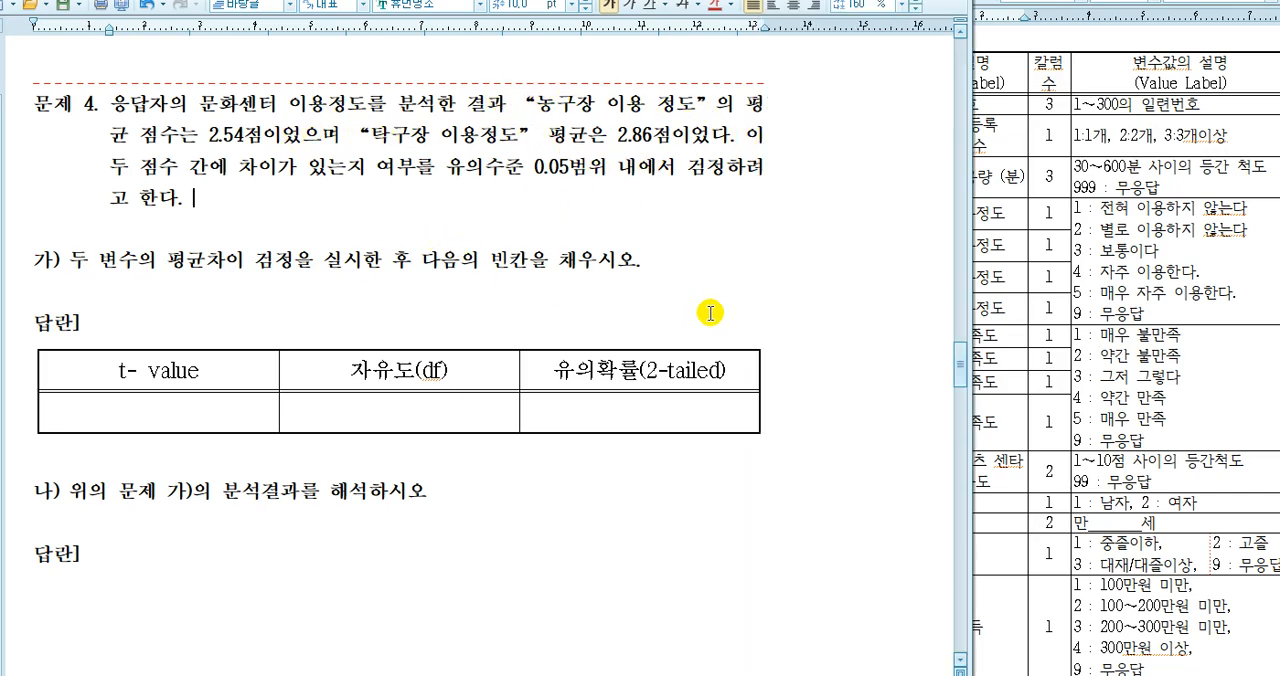
click(1010, 298)
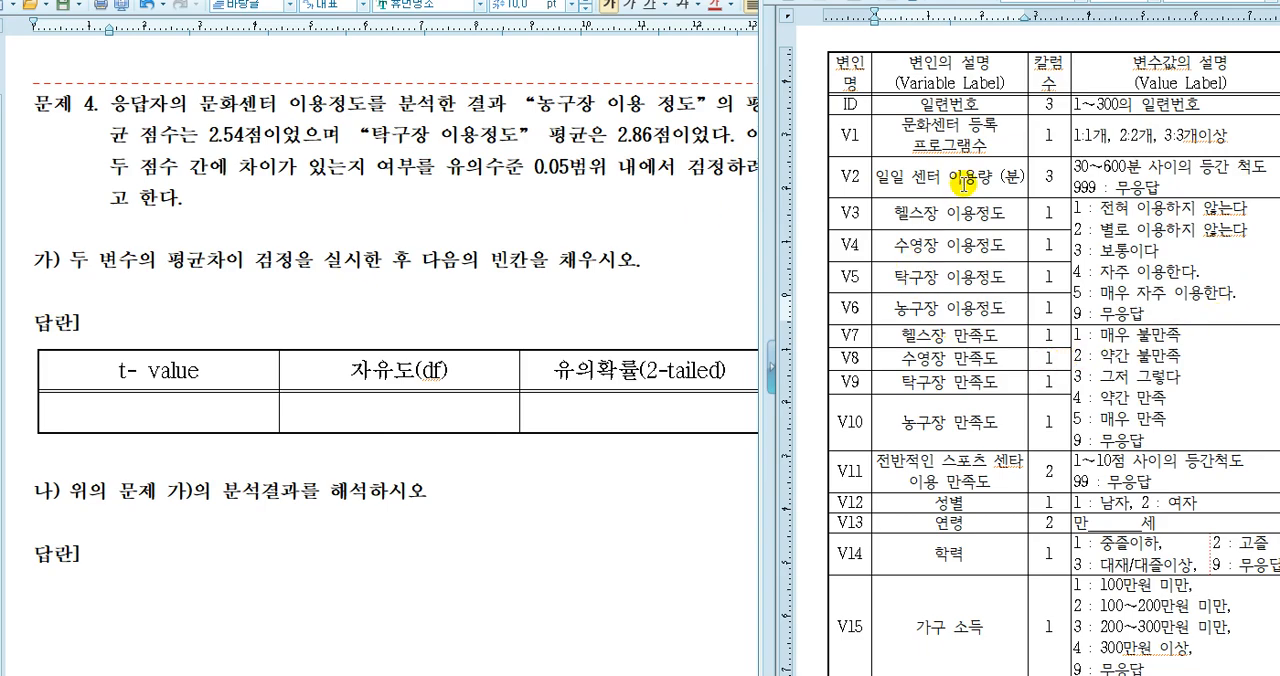
click(604, 202)
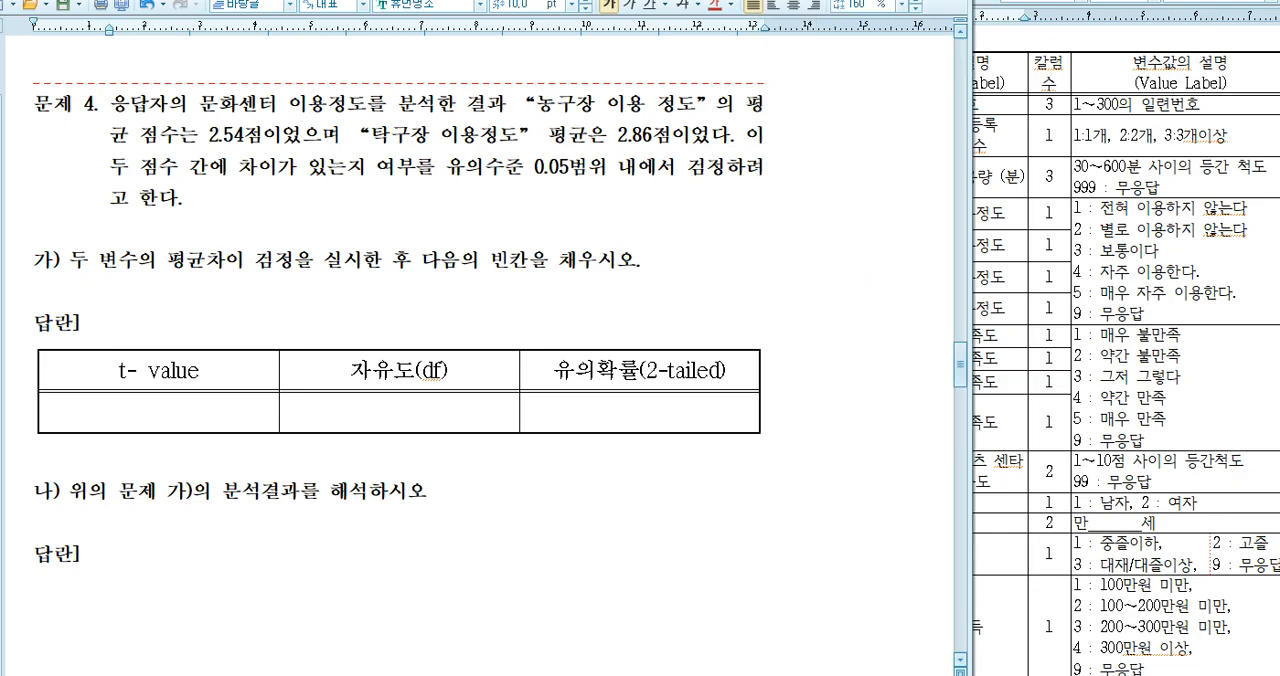
Switch to the SPSS Data Editor and save the data set under the new name 2019_09_30_04_분석.sav
key(alt+Tab)
drag(665, 18, 503, 33)
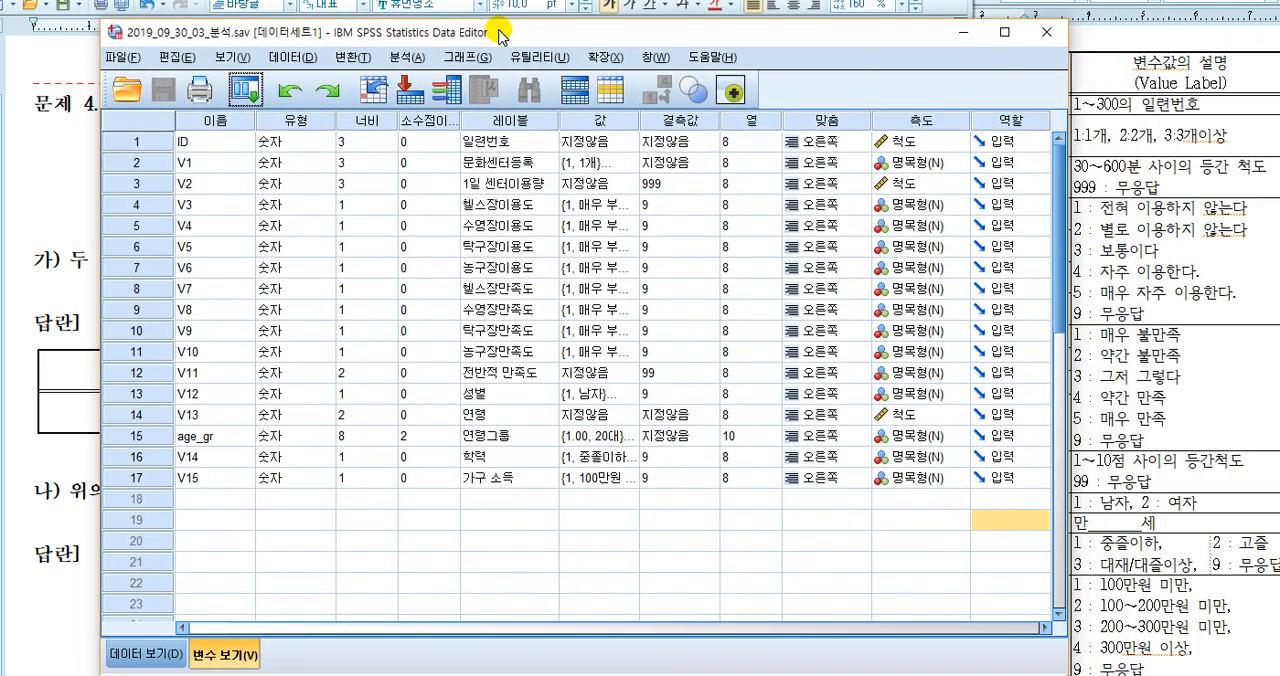
click(120, 57)
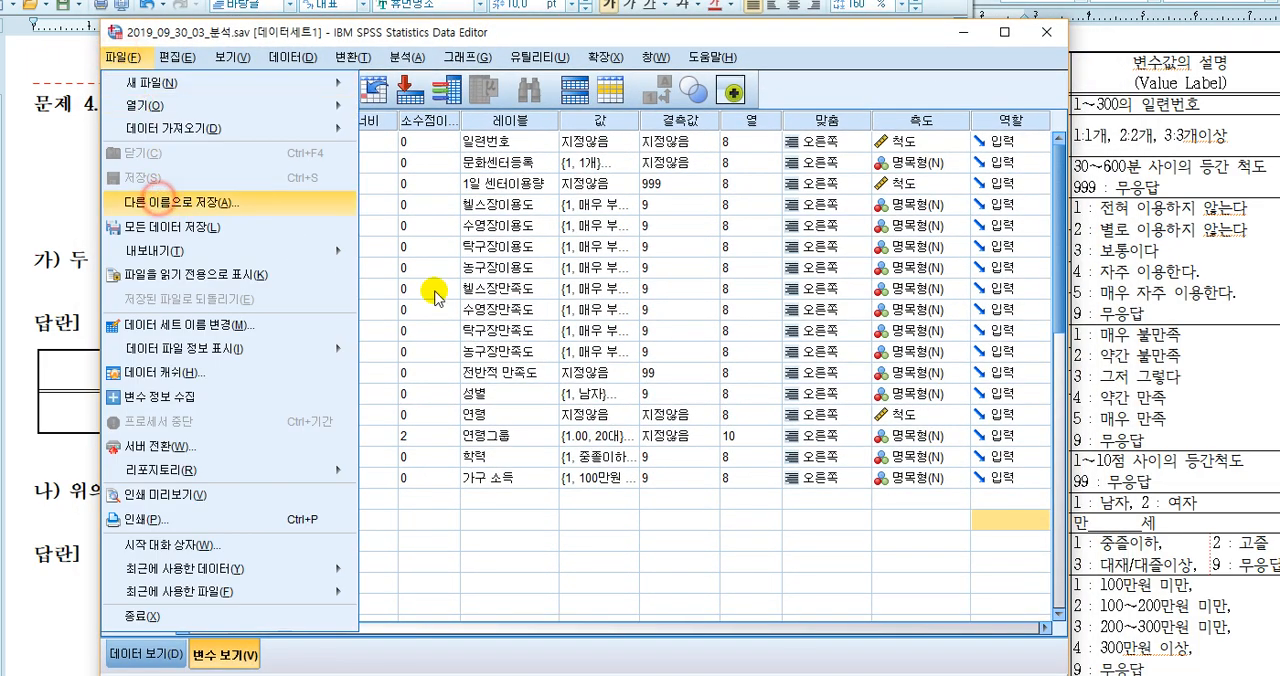
click(165, 202)
click(455, 370)
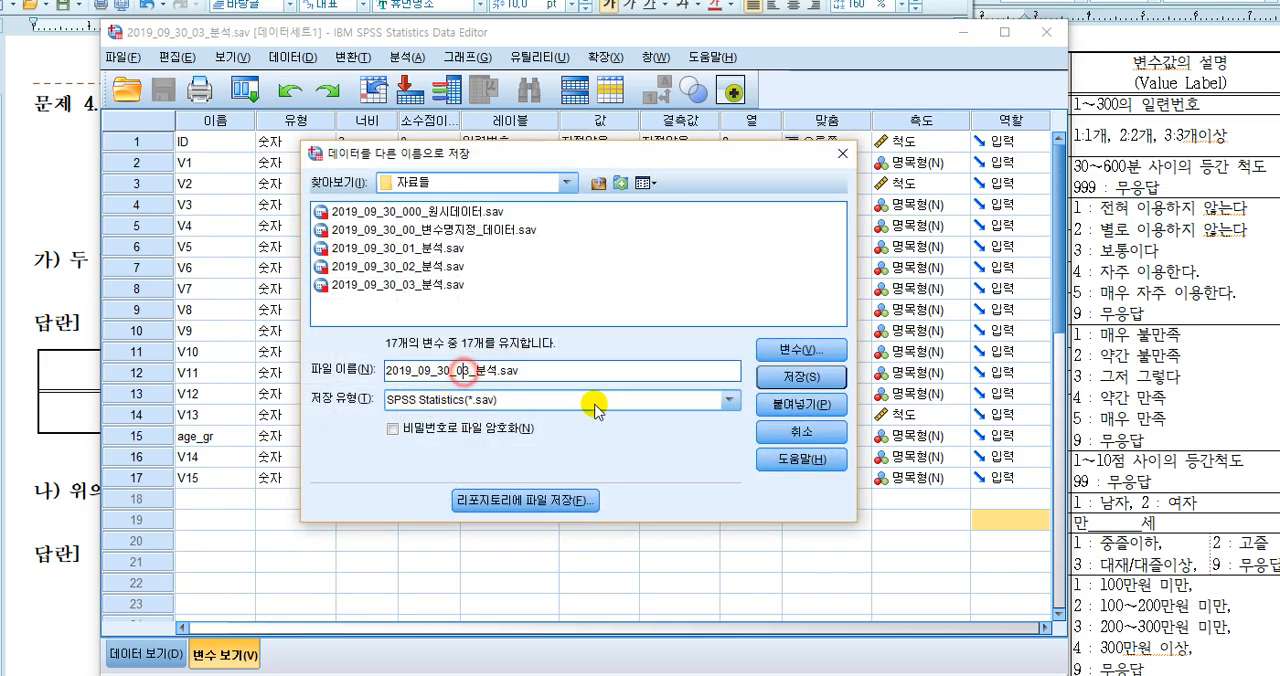
key(Return)
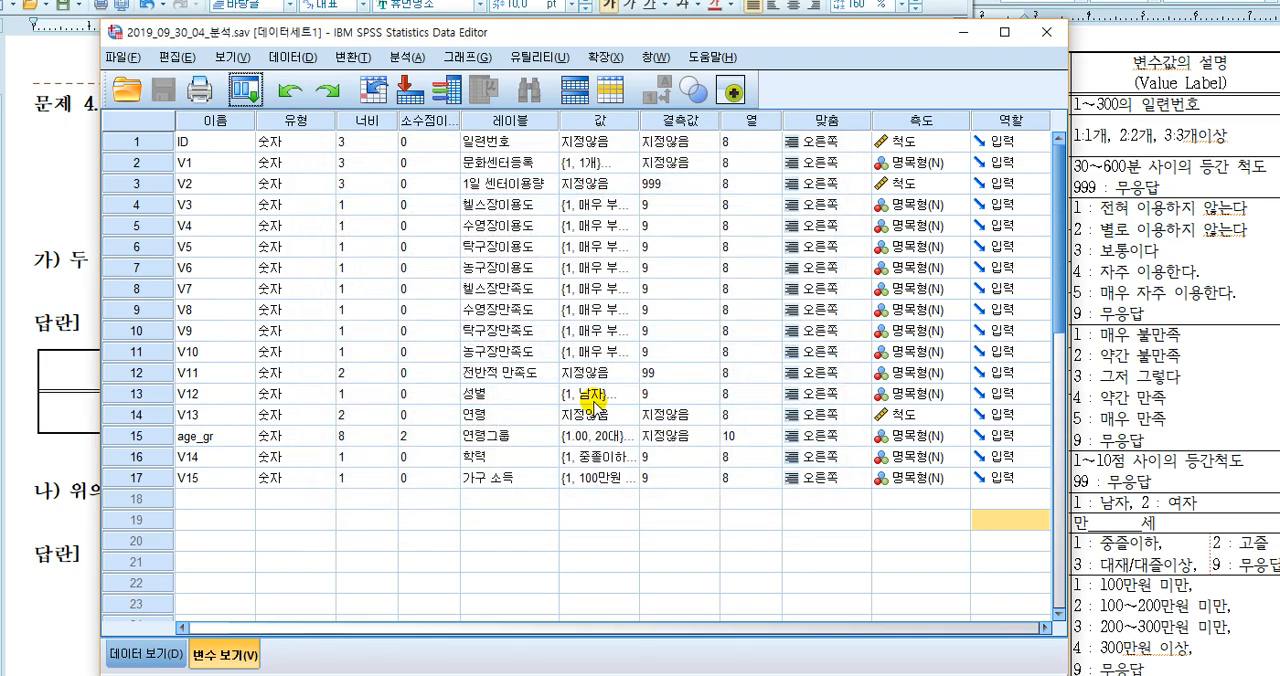
Review the codebook and the question 4 answer table's t-value, 자유도 and 유의확률 columns, and return to the SPSS Data Editor
drag(680, 36, 590, 29)
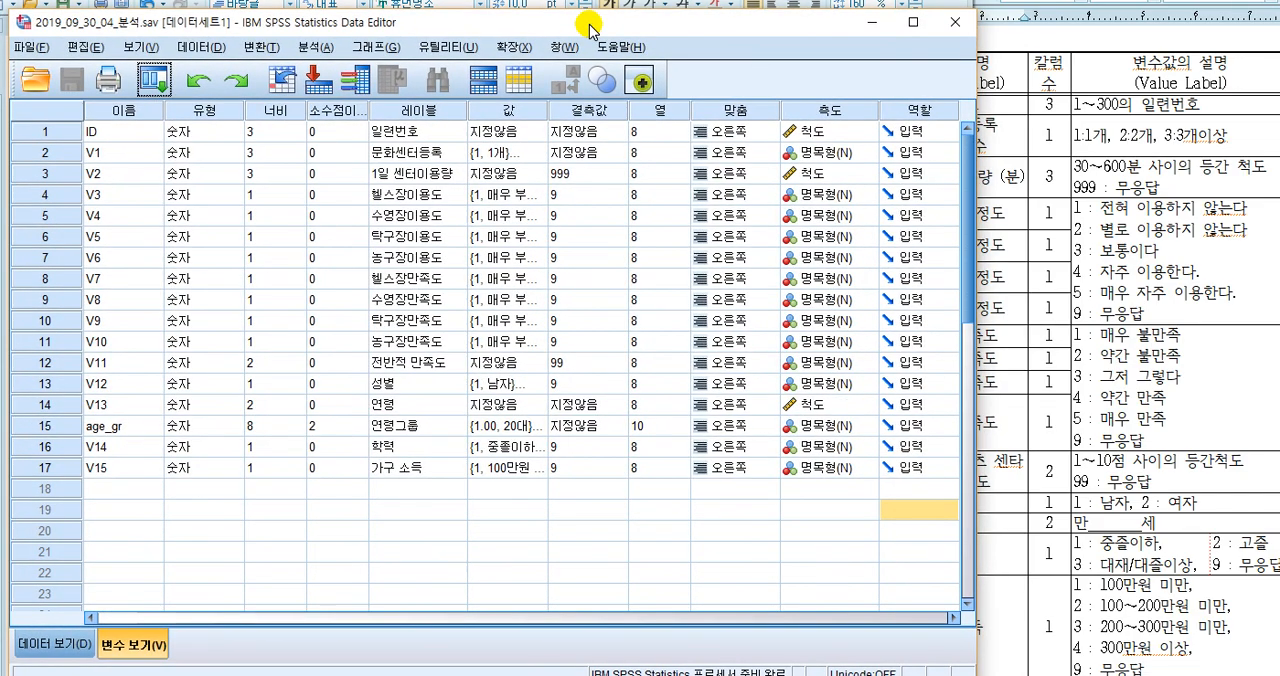
click(1110, 25)
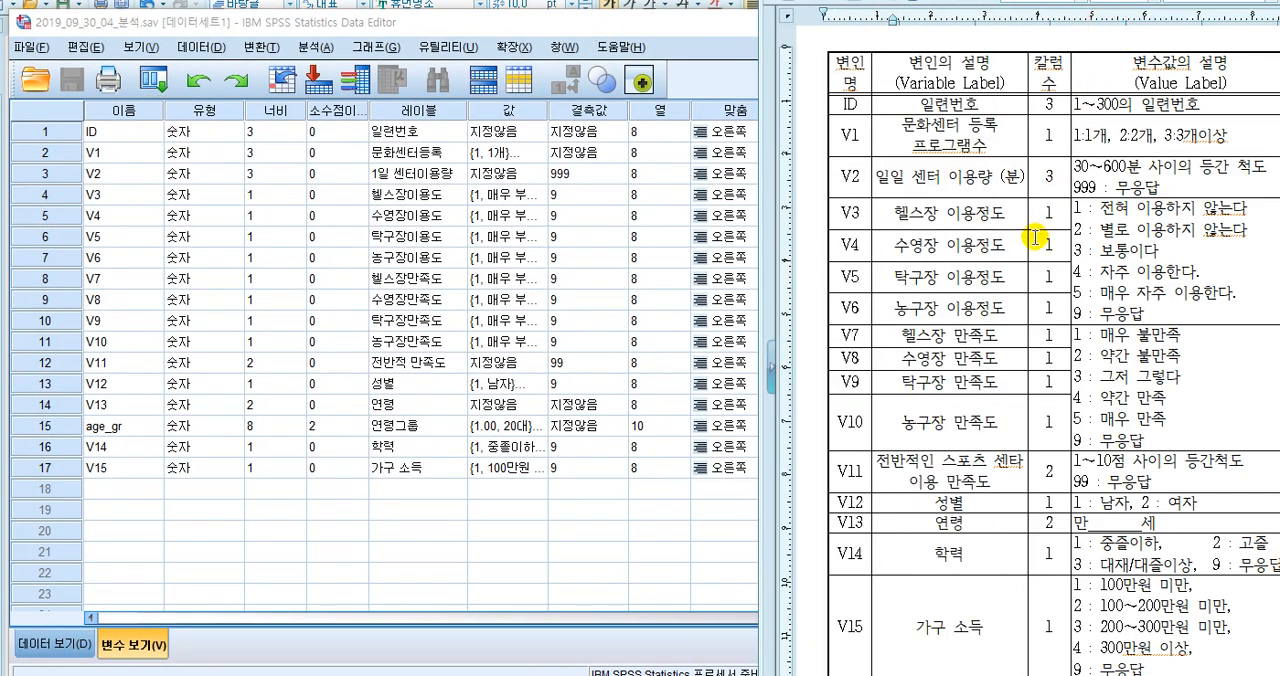
drag(586, 22, 1220, 62)
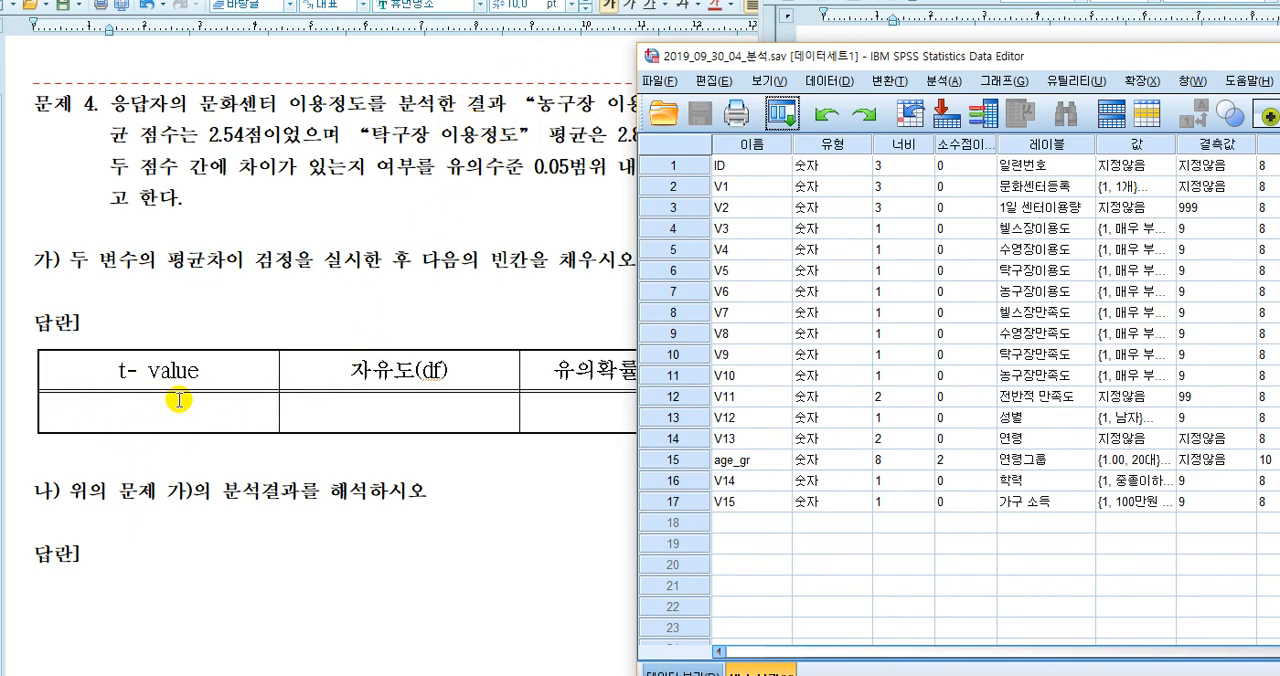
click(575, 406)
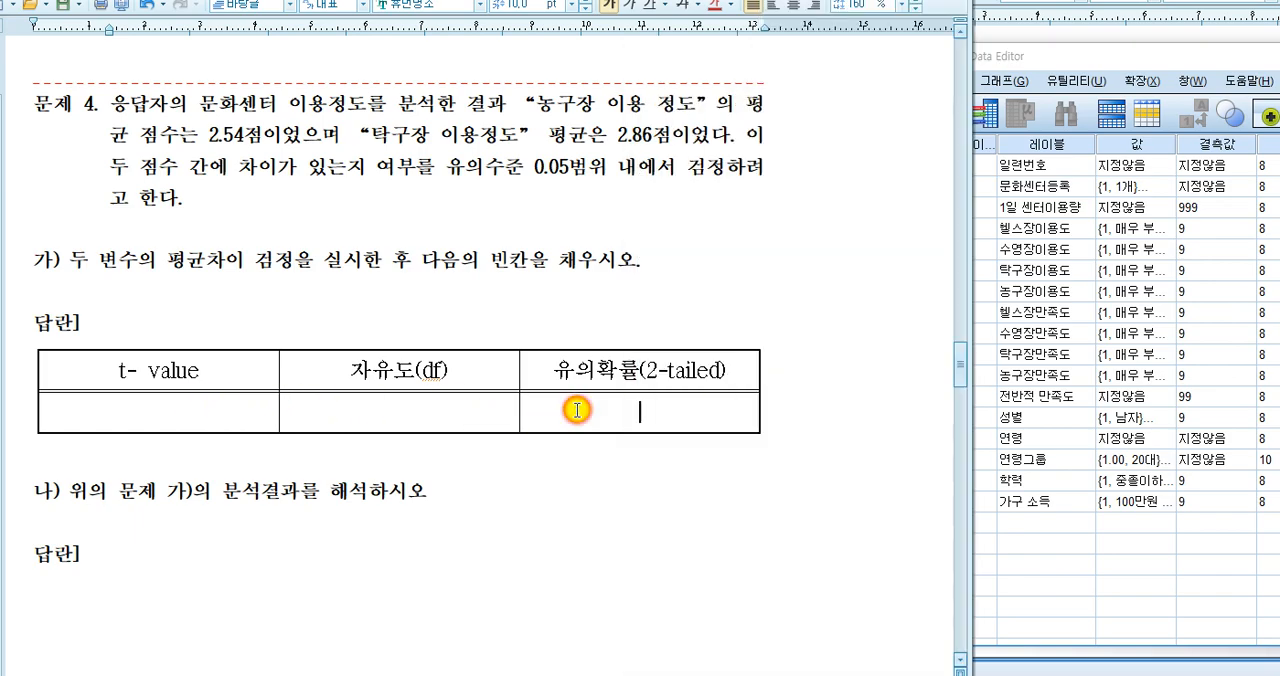
click(156, 407)
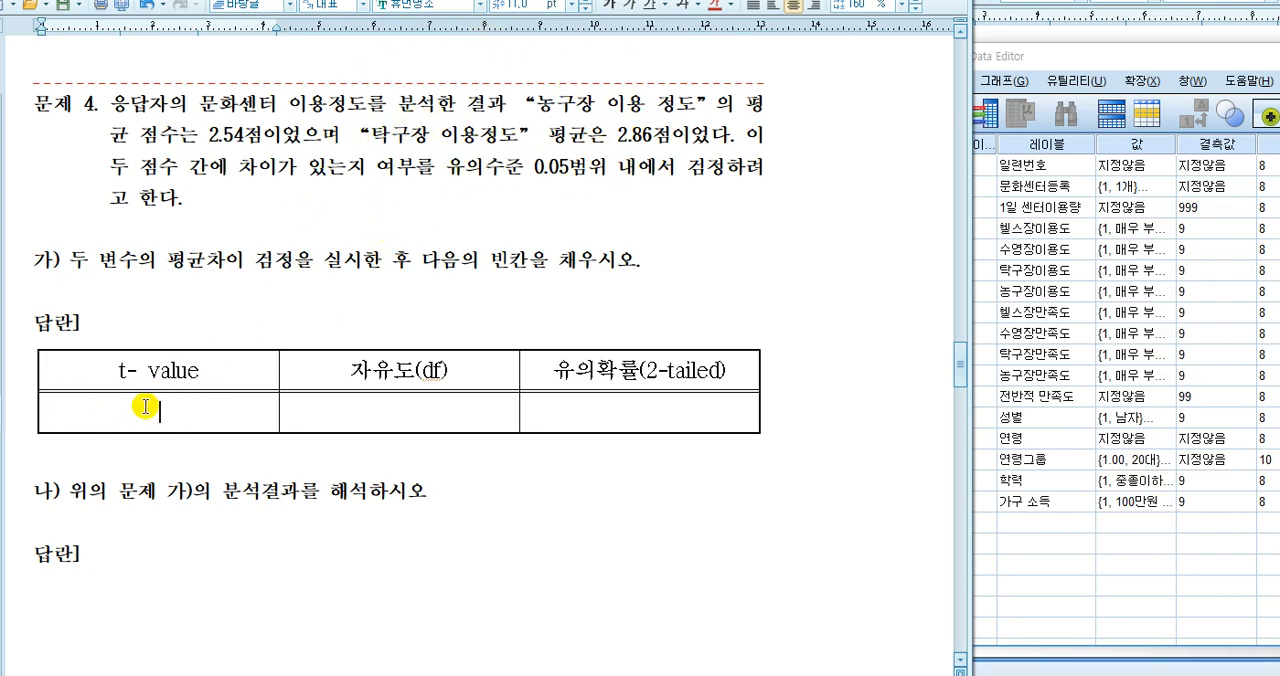
click(1115, 58)
drag(1115, 58, 680, 39)
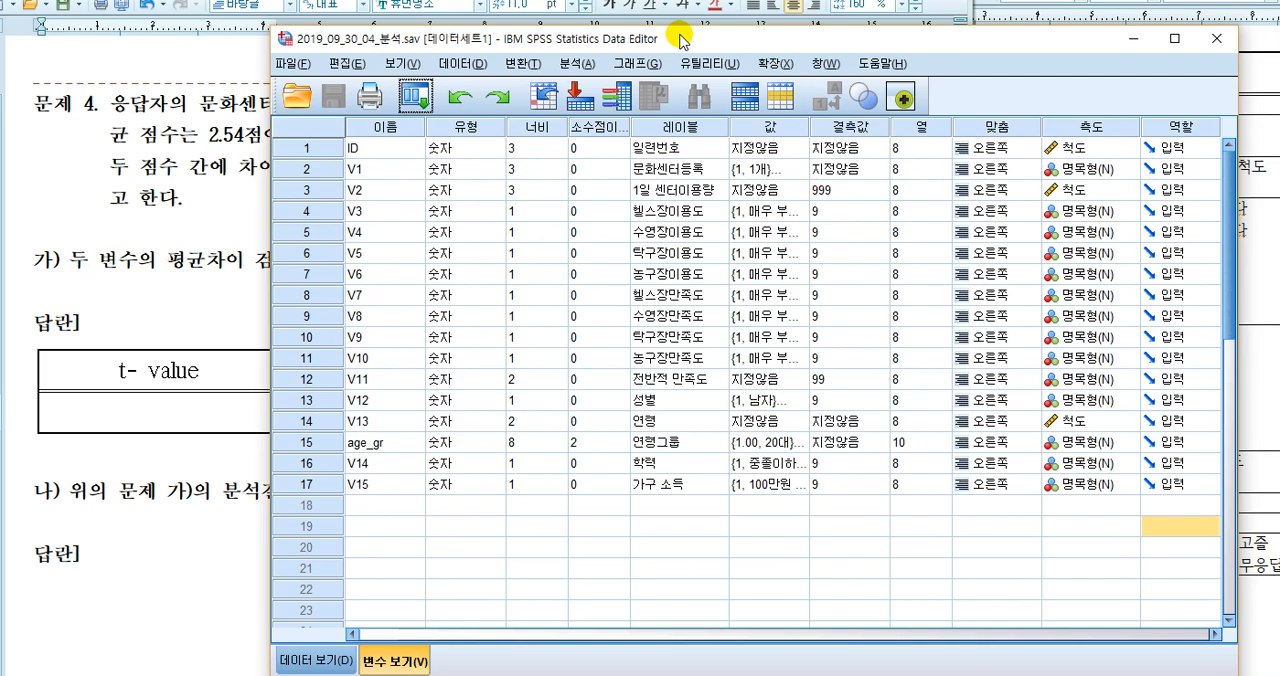
Set up a paired-samples T test with 농구장이용도 [V6] as variable 1 and 탁구장이용도 [V5] as variable 2 of the first pair
click(585, 66)
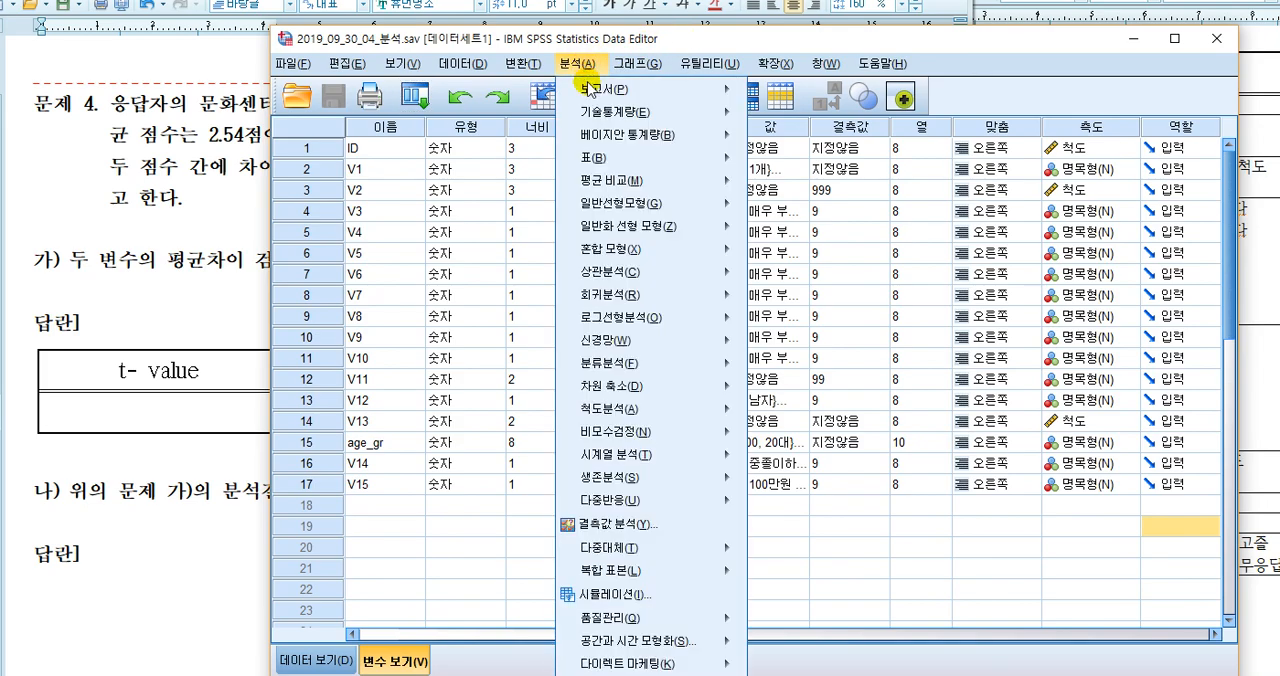
mouse_move(597, 189)
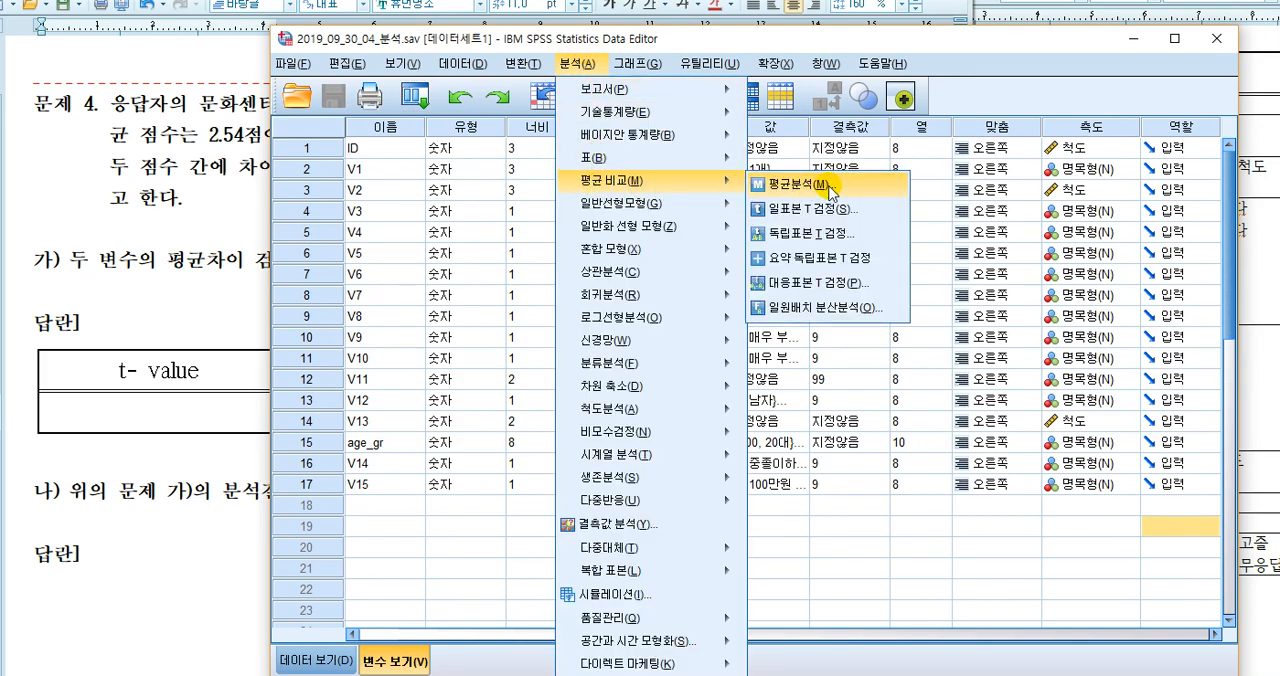
click(808, 287)
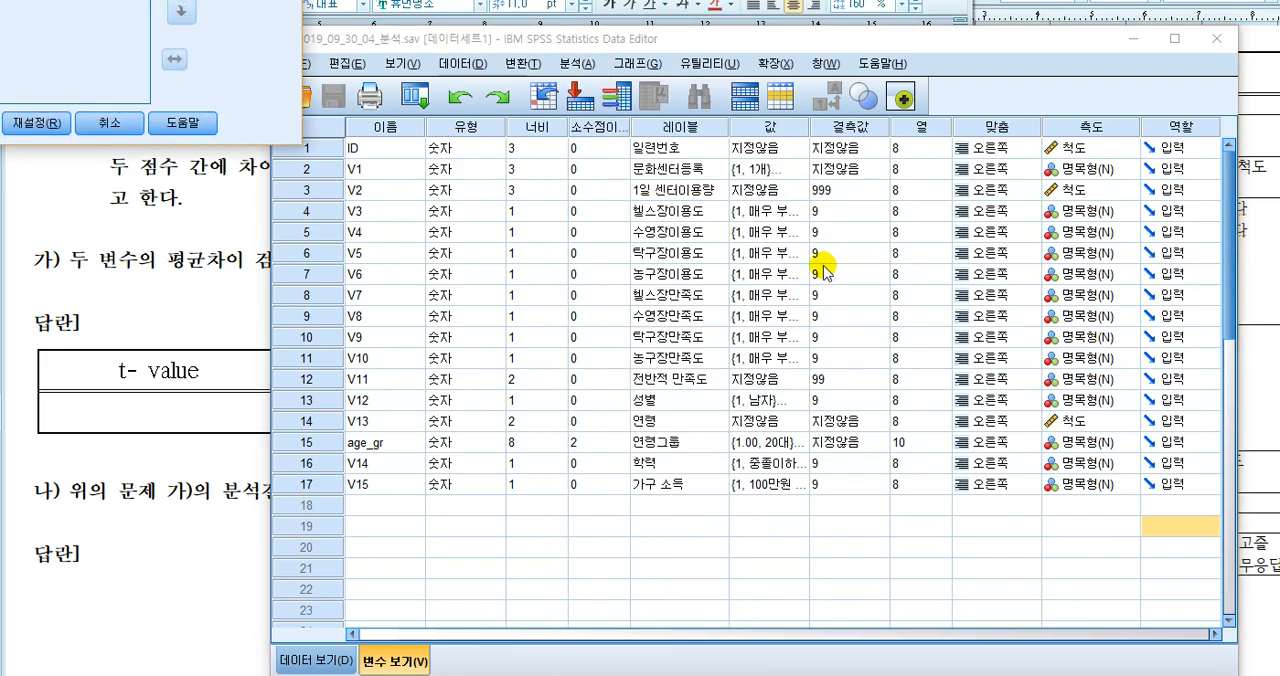
drag(126, 0, 813, 166)
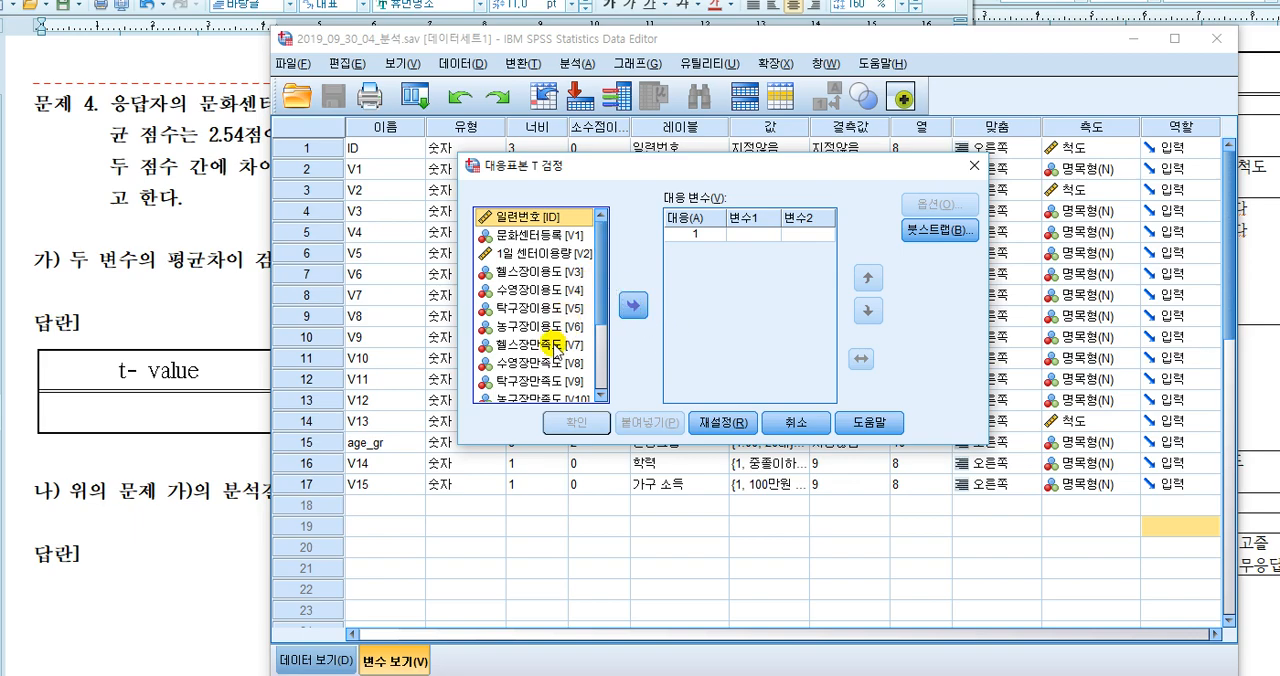
click(545, 329)
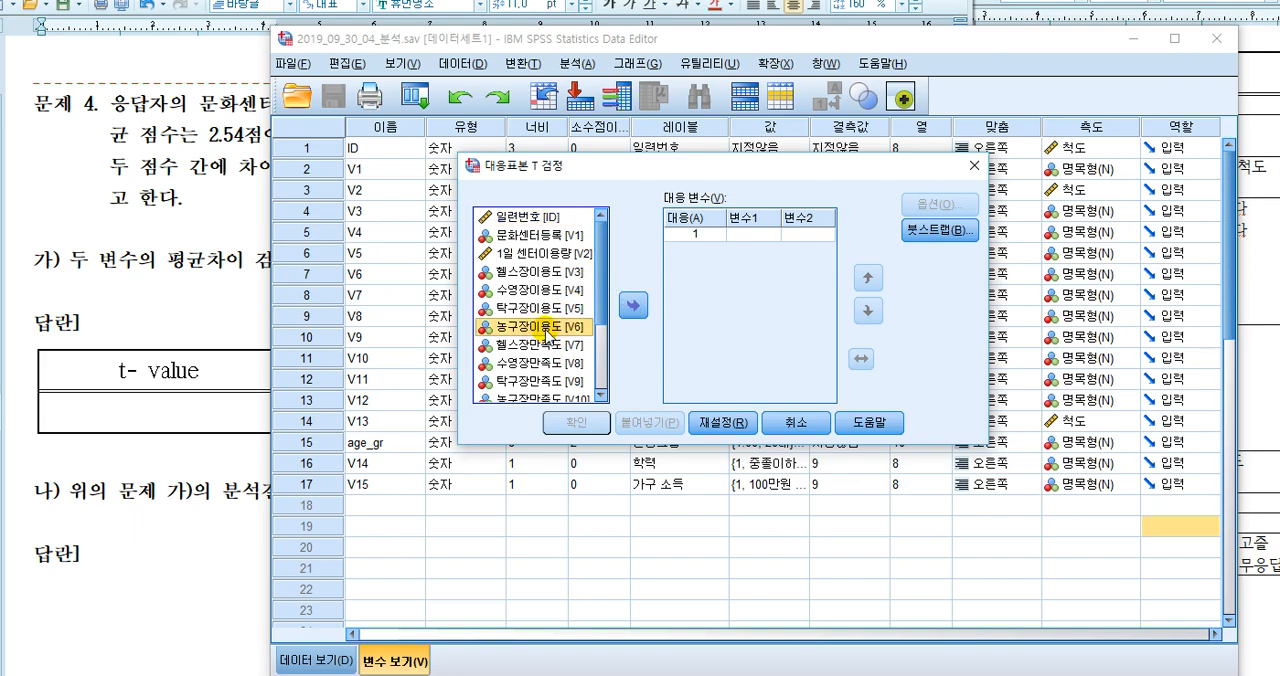
click(633, 305)
click(557, 310)
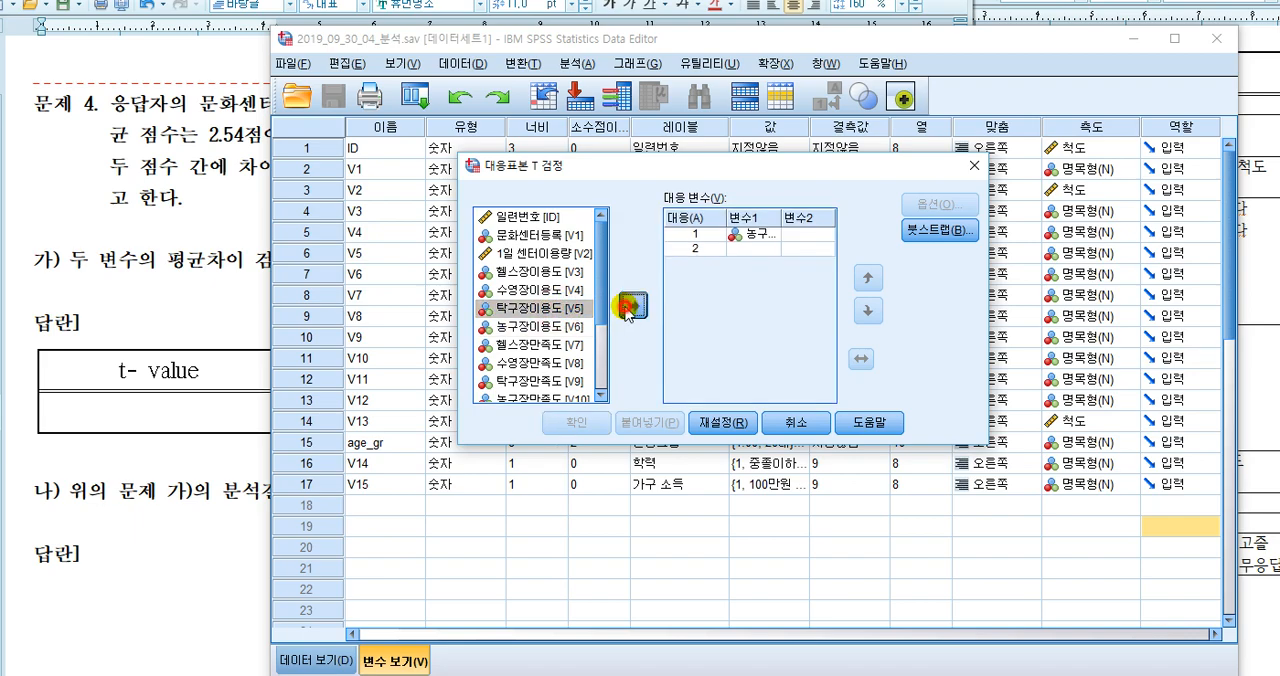
click(633, 305)
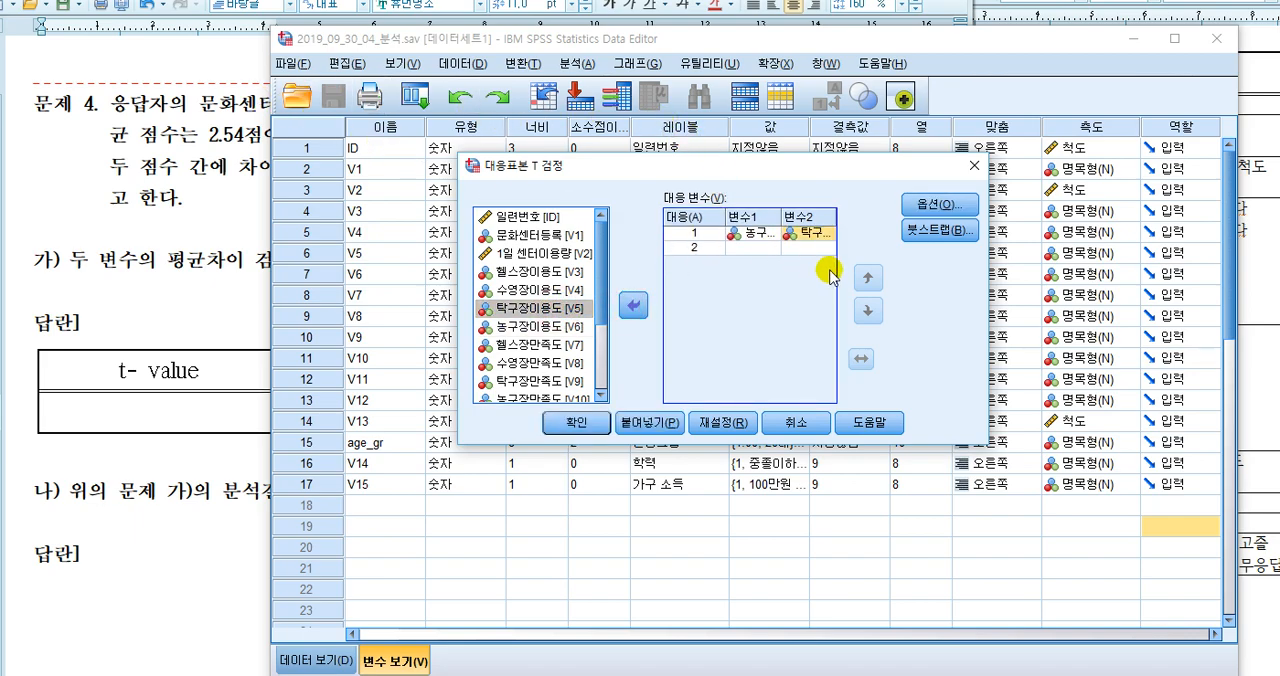
Keep the 95% confidence interval with missing values excluded analysis by analysis, run the paired-samples T test, and reposition the output window to show its tables
click(942, 207)
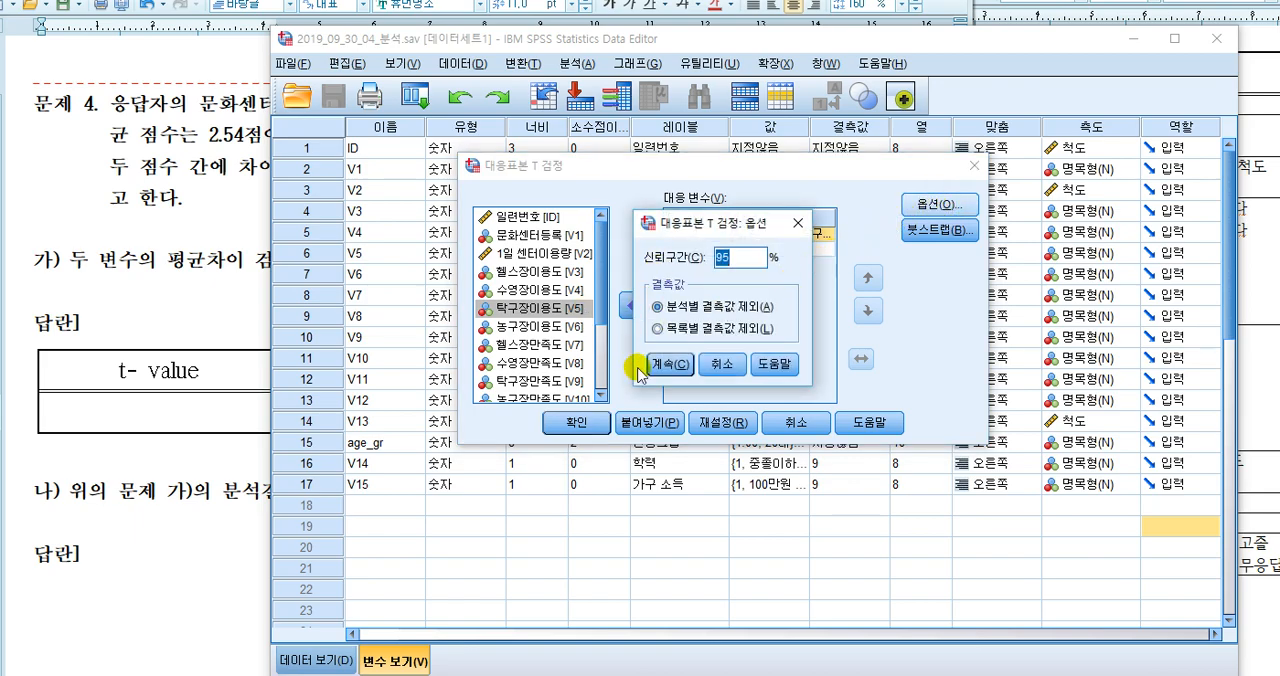
click(668, 364)
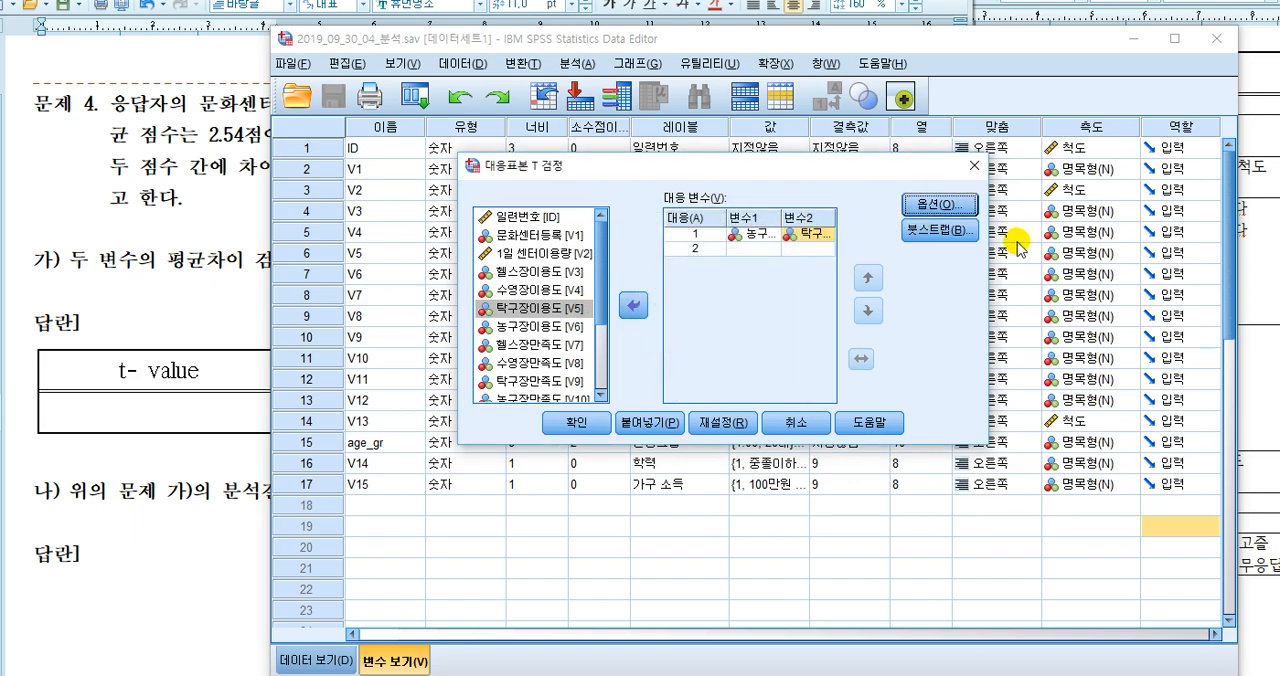
click(597, 422)
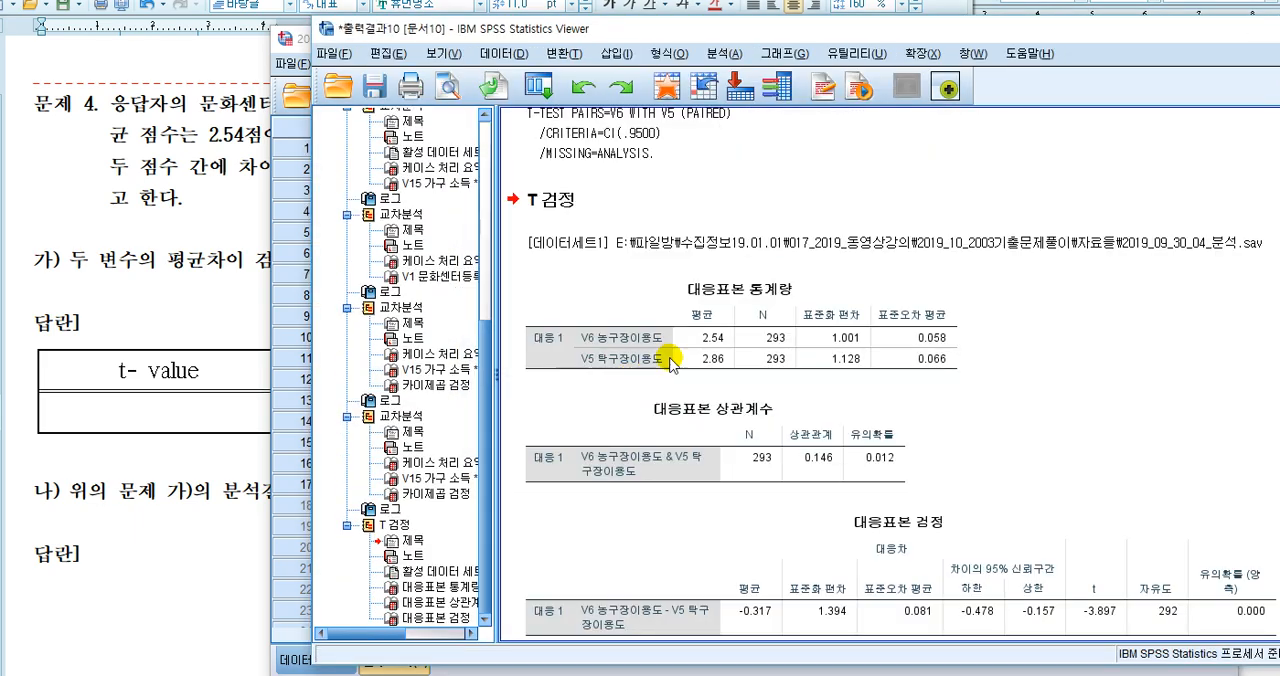
drag(770, 24, 684, 17)
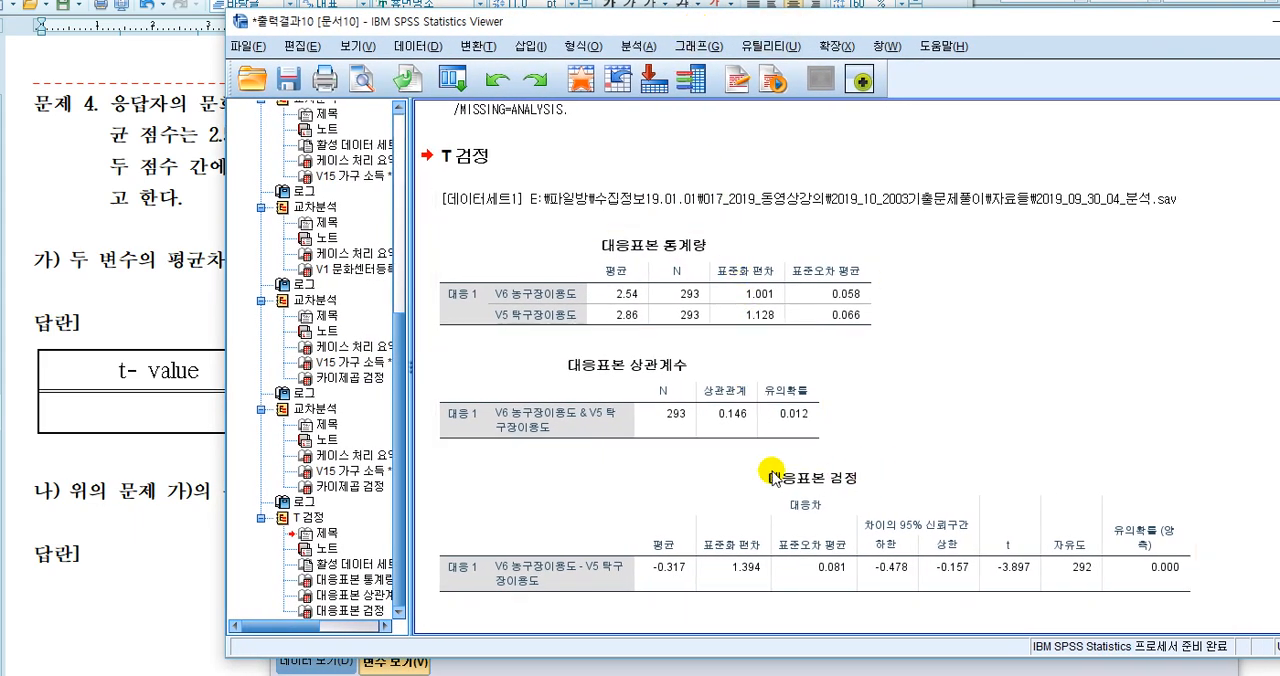
click(913, 381)
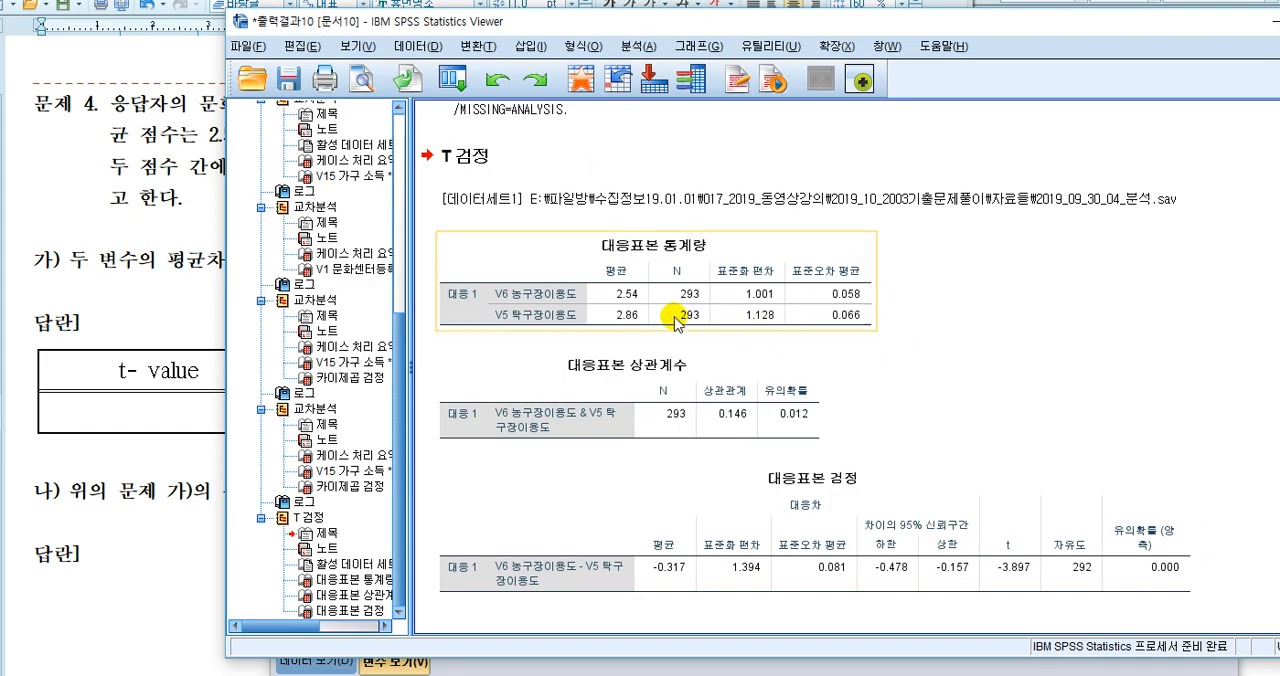
Format the data cells of the 대응표본 통계량 table as numbers with 3 decimal places
click(626, 296)
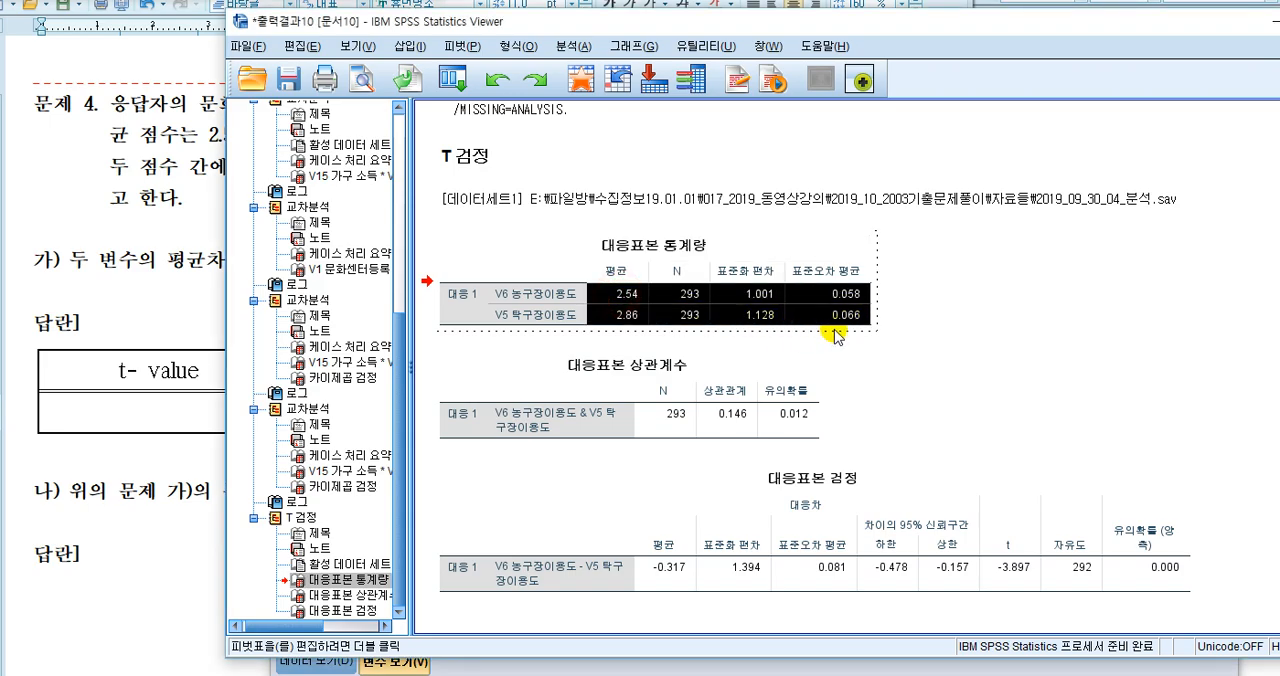
right_click(816, 306)
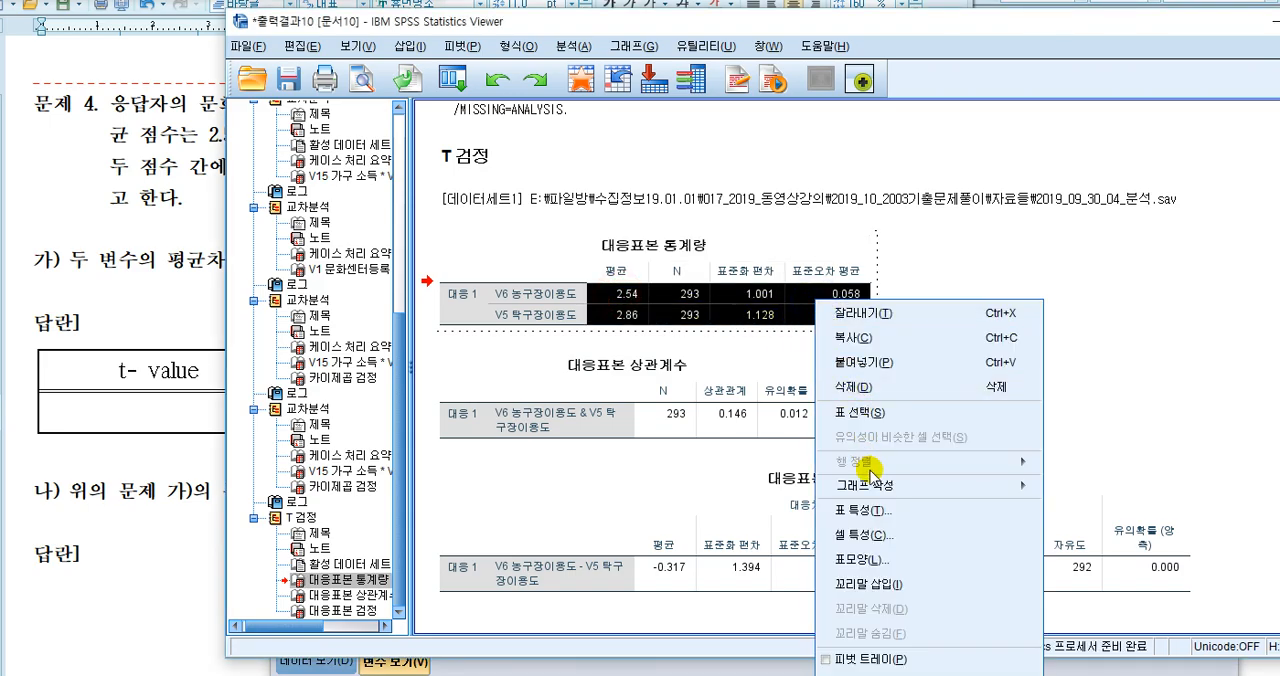
click(888, 533)
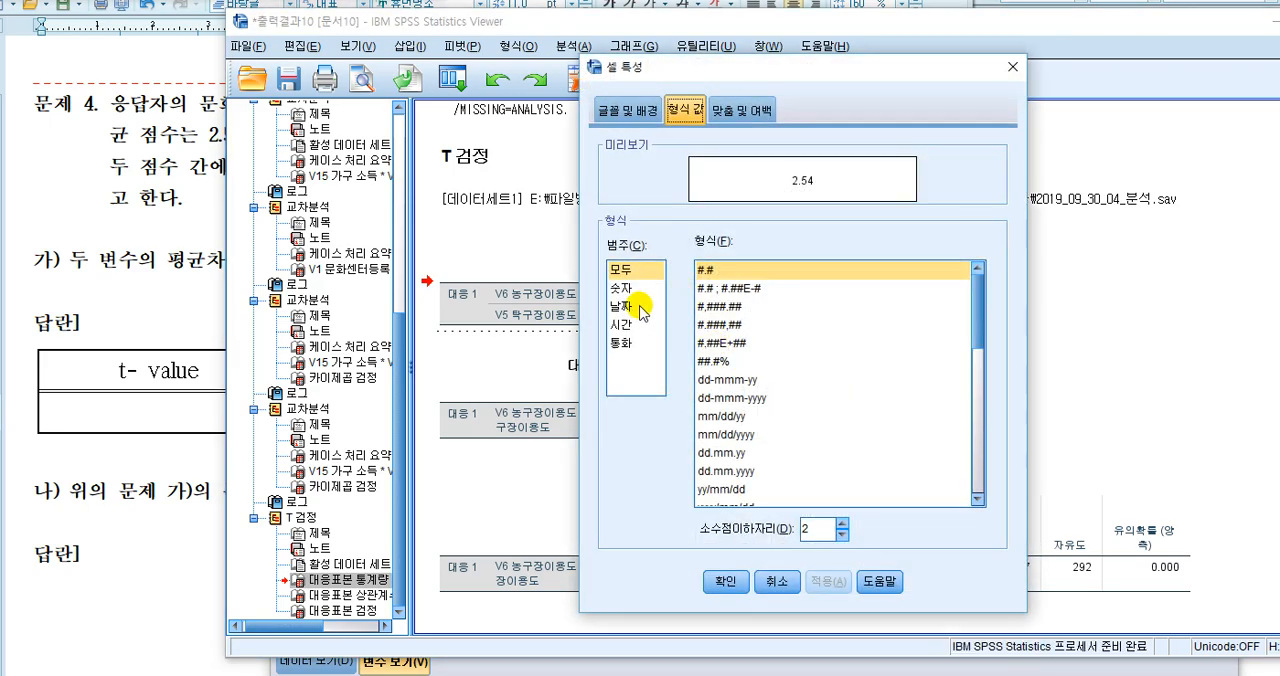
click(640, 287)
click(842, 524)
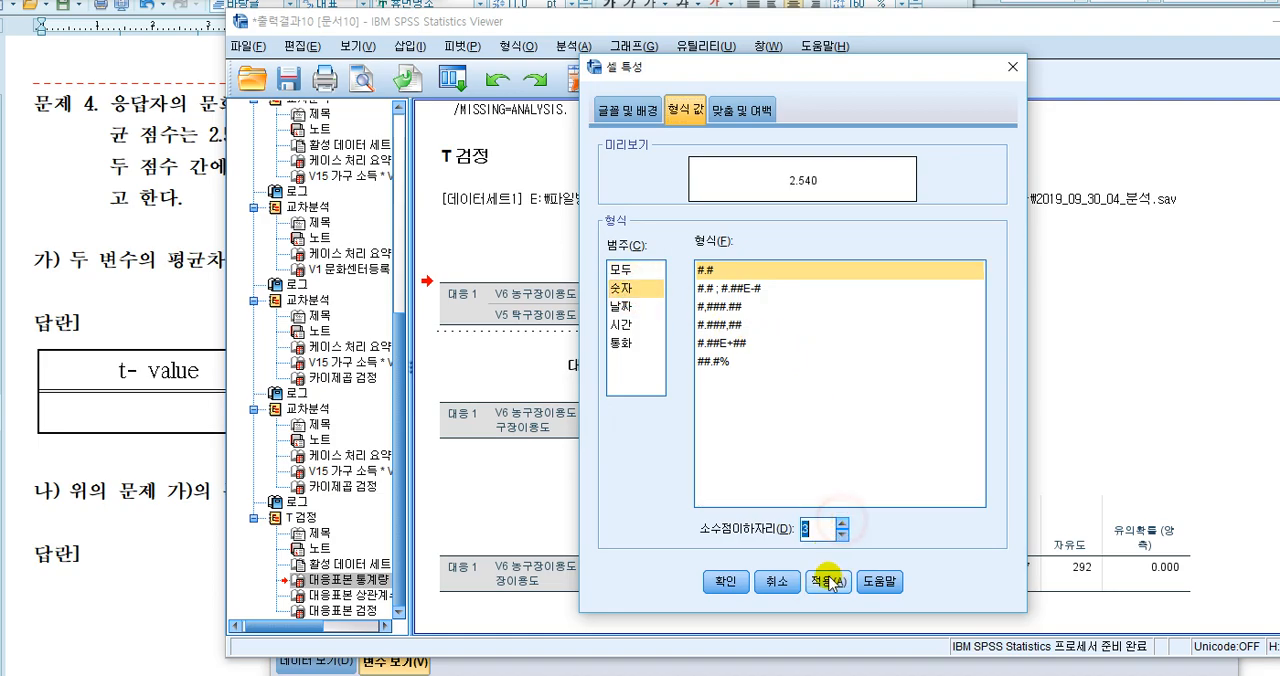
click(726, 581)
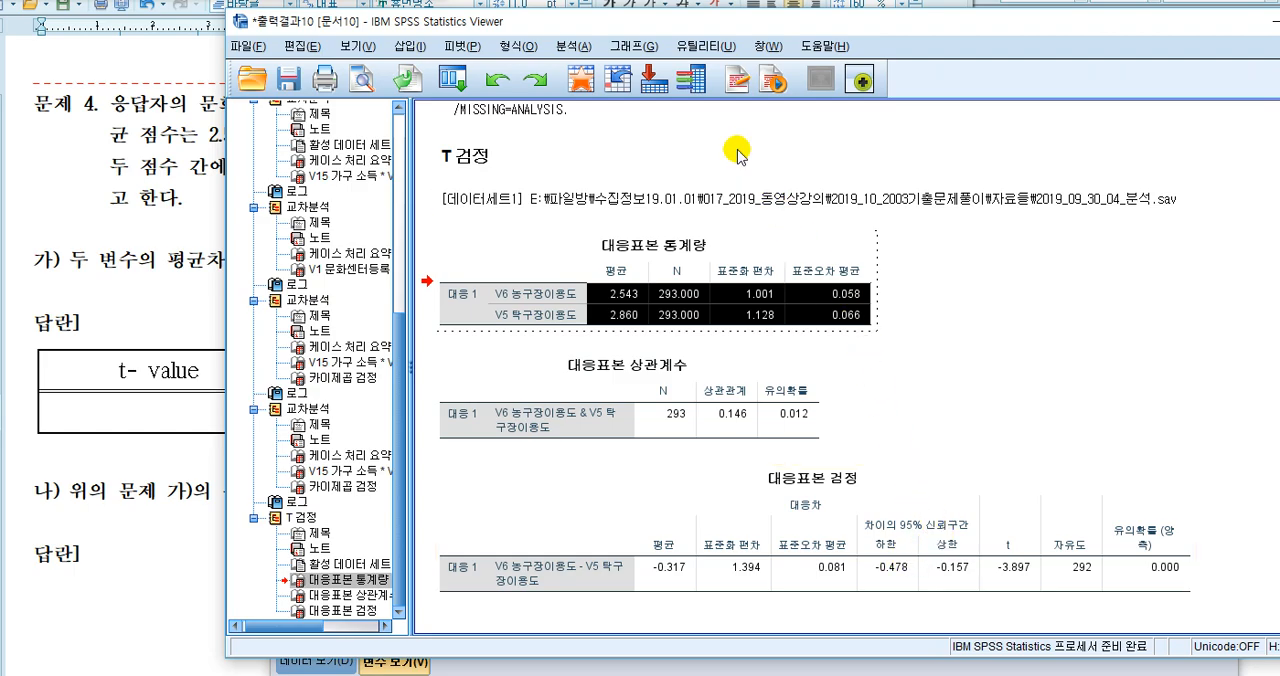
Reopen the paired-samples T test to review its confidence interval and missing-value options, and close it without changes
click(572, 48)
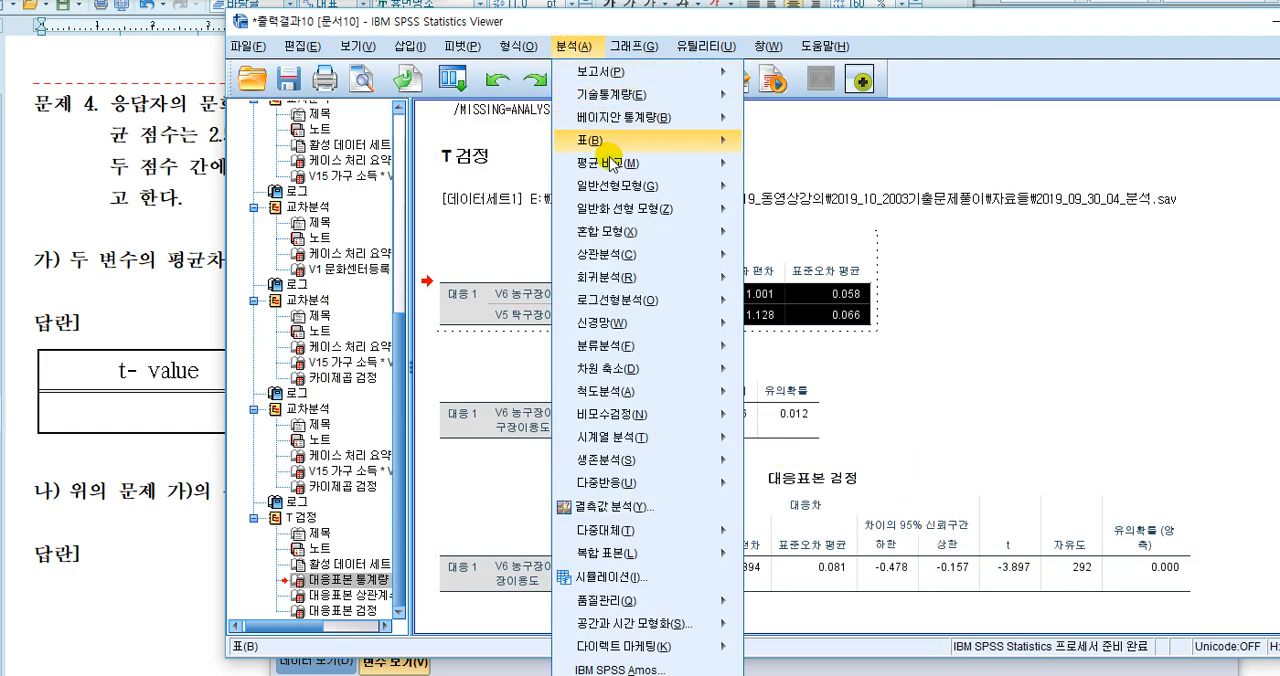
mouse_move(612, 166)
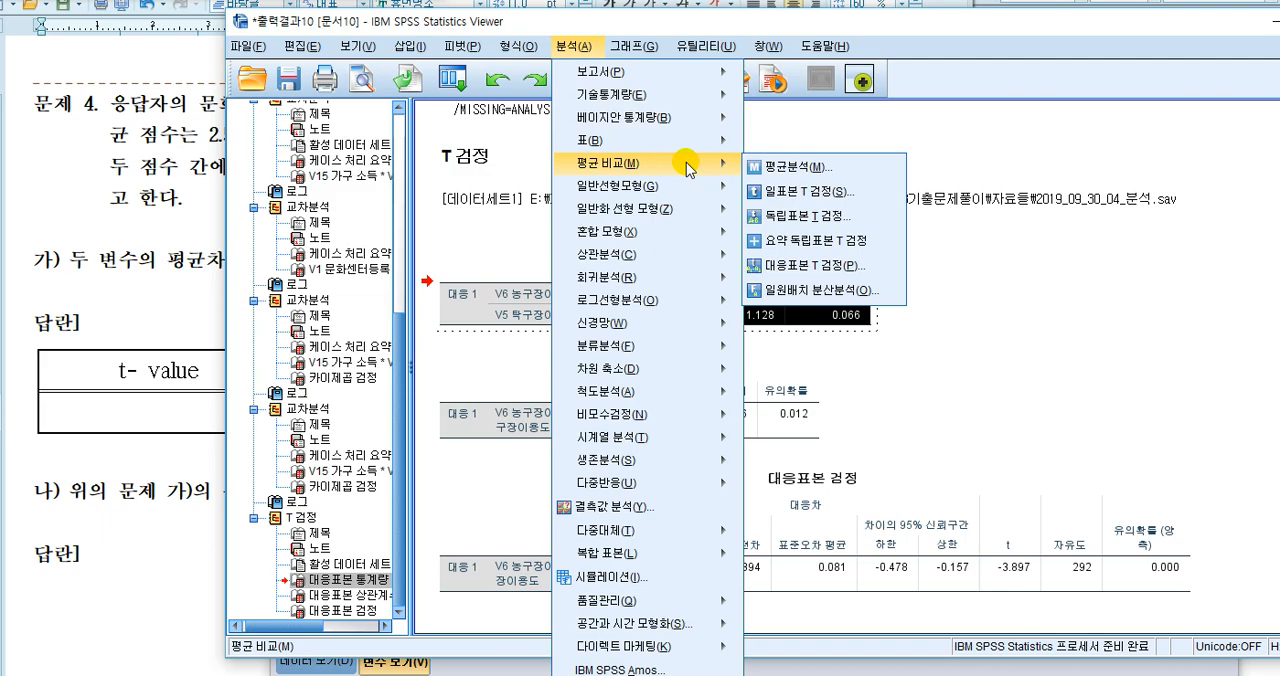
click(845, 264)
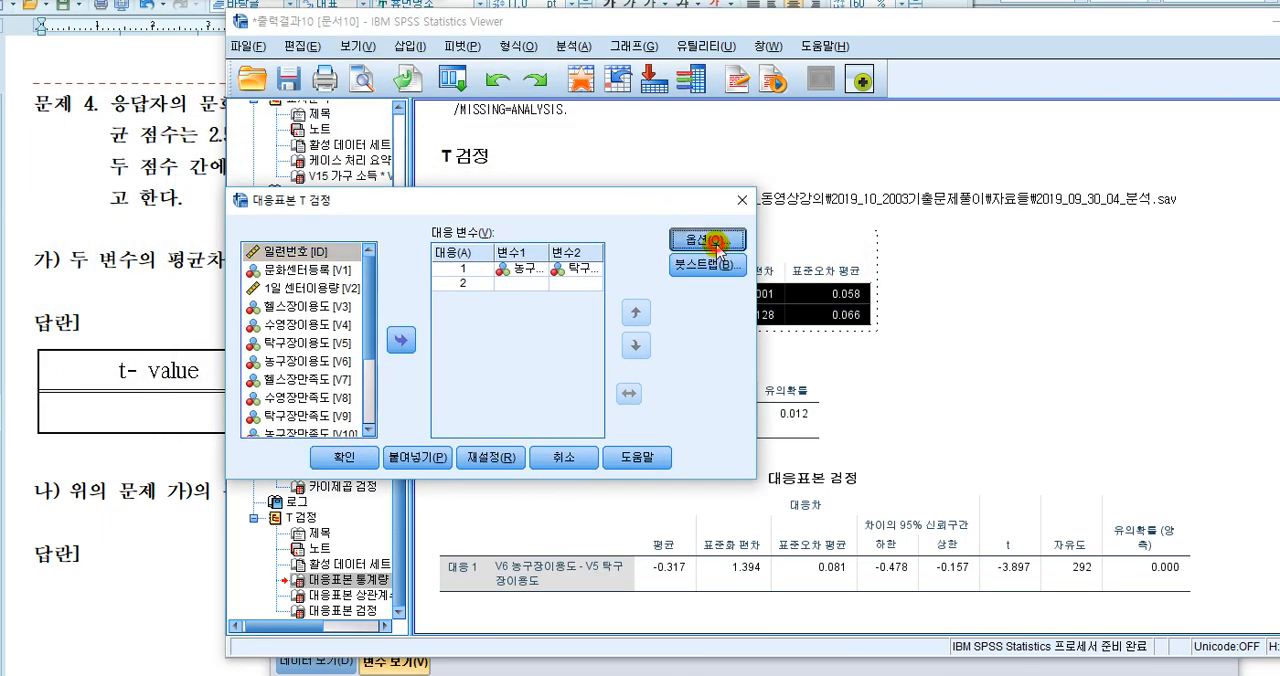
click(705, 262)
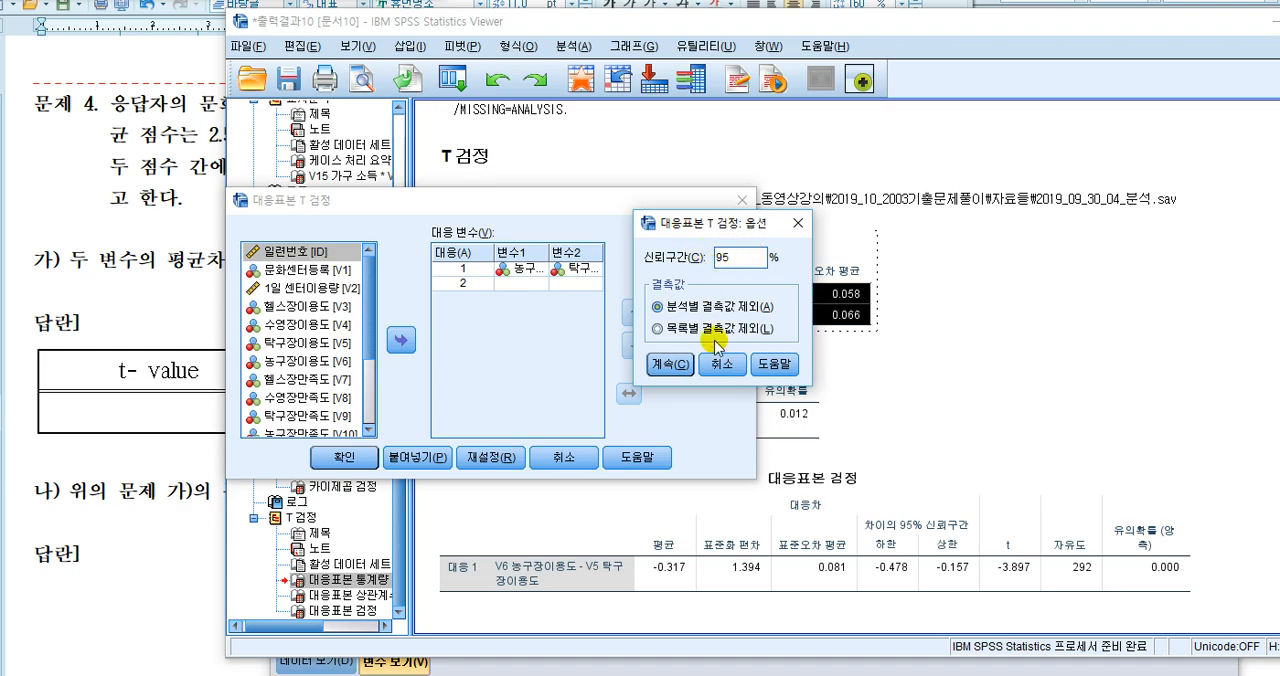
click(721, 365)
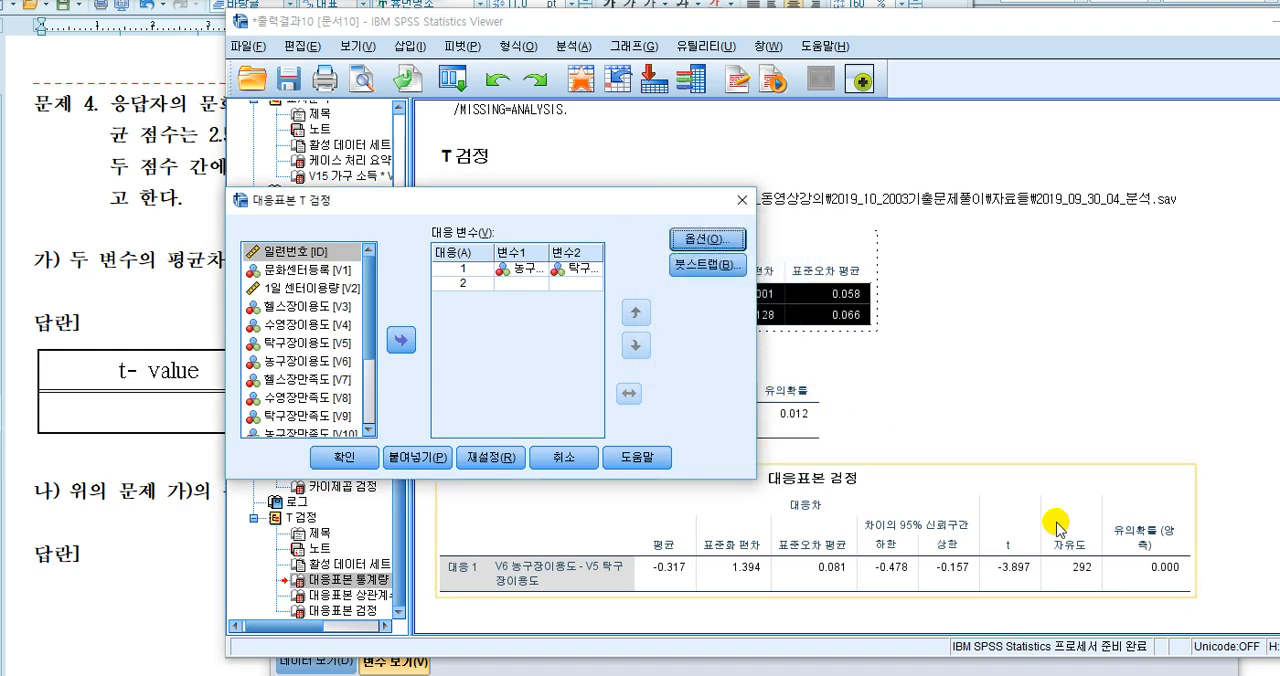
click(586, 462)
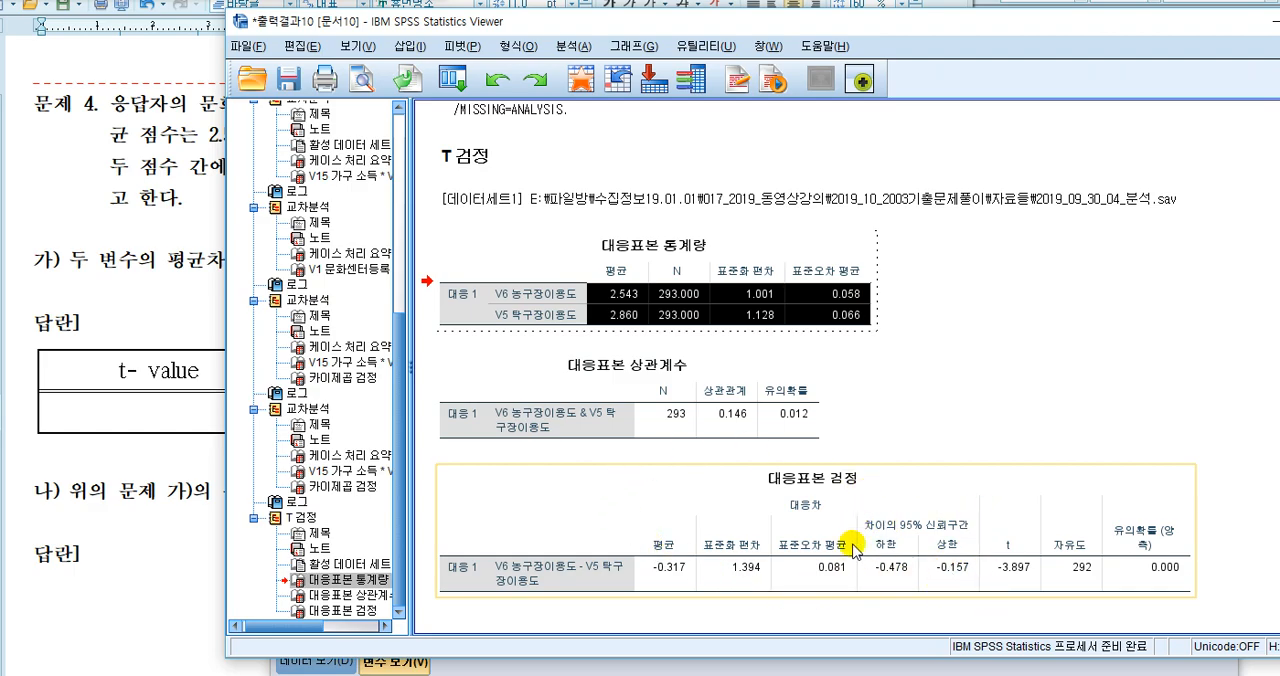
Examine the 대응표본 검정 table's mean difference, 95% confidence interval, t, 자유도 and 유의확률 columns
click(1042, 422)
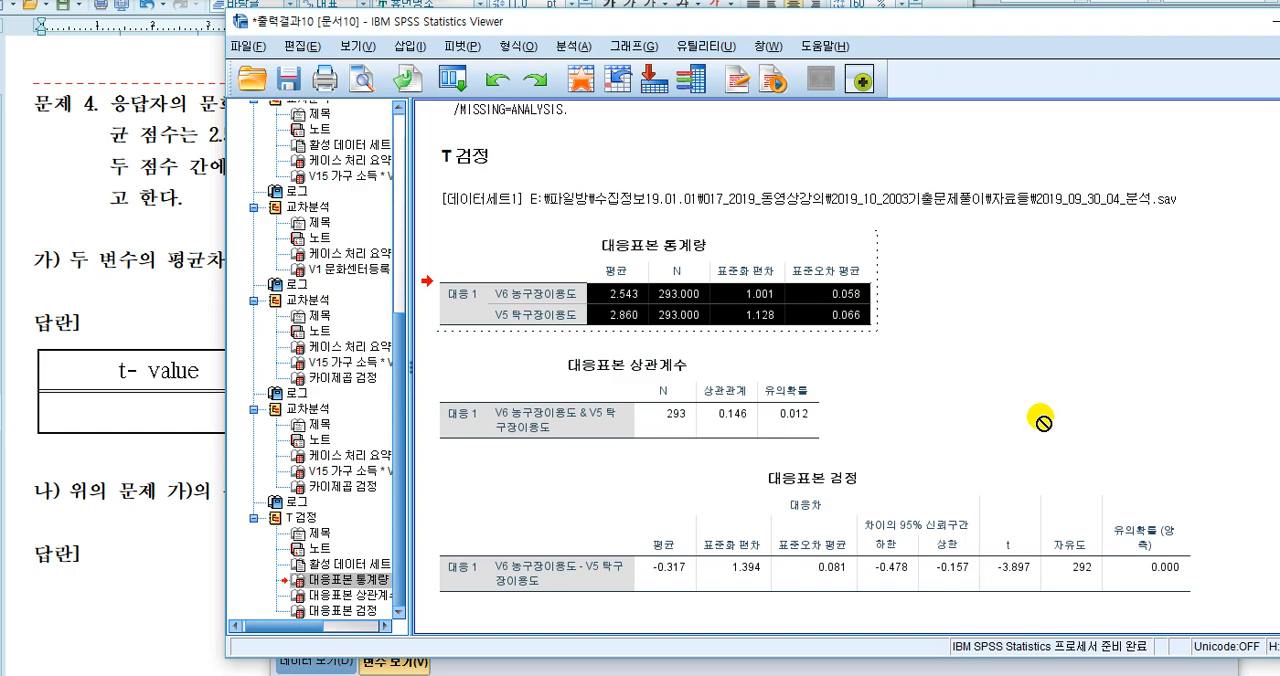
click(894, 502)
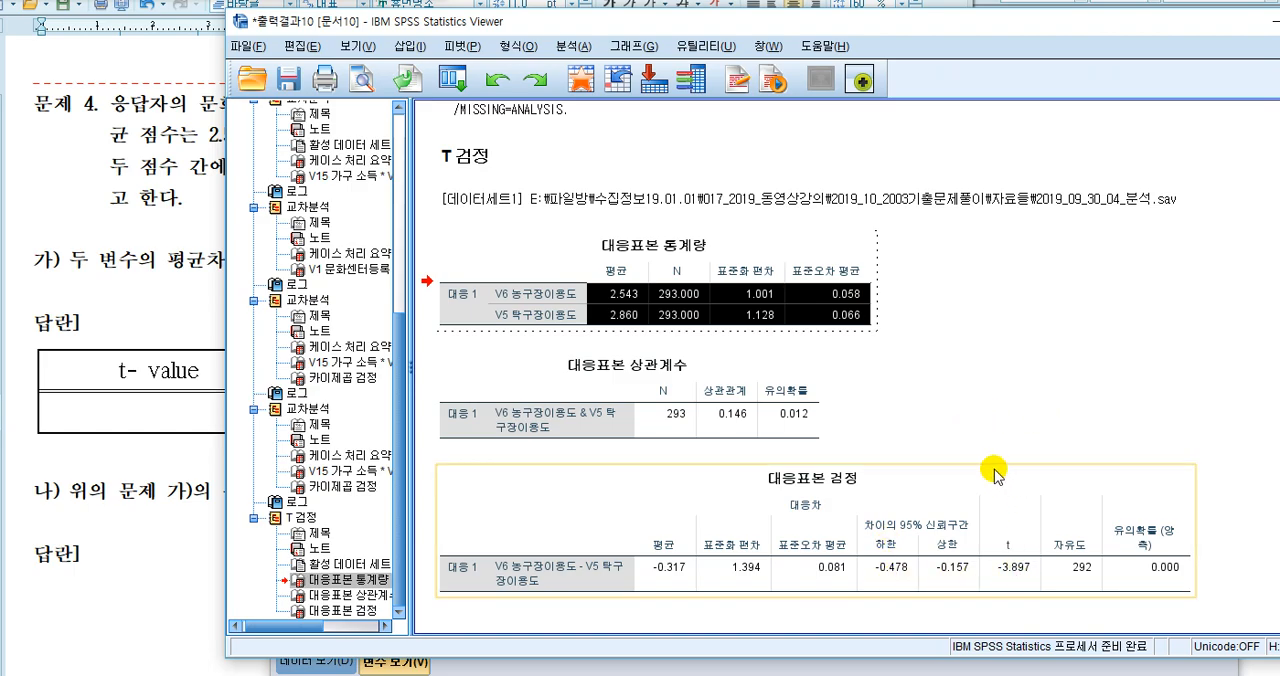
click(663, 617)
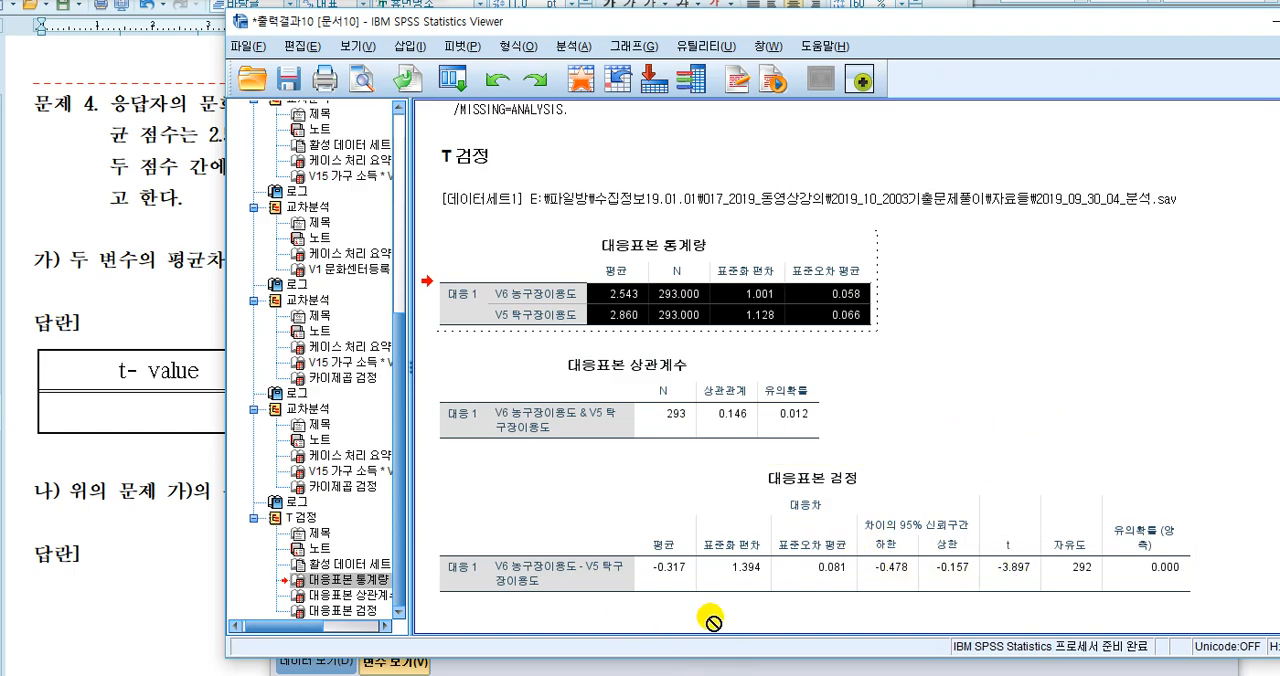
click(1105, 595)
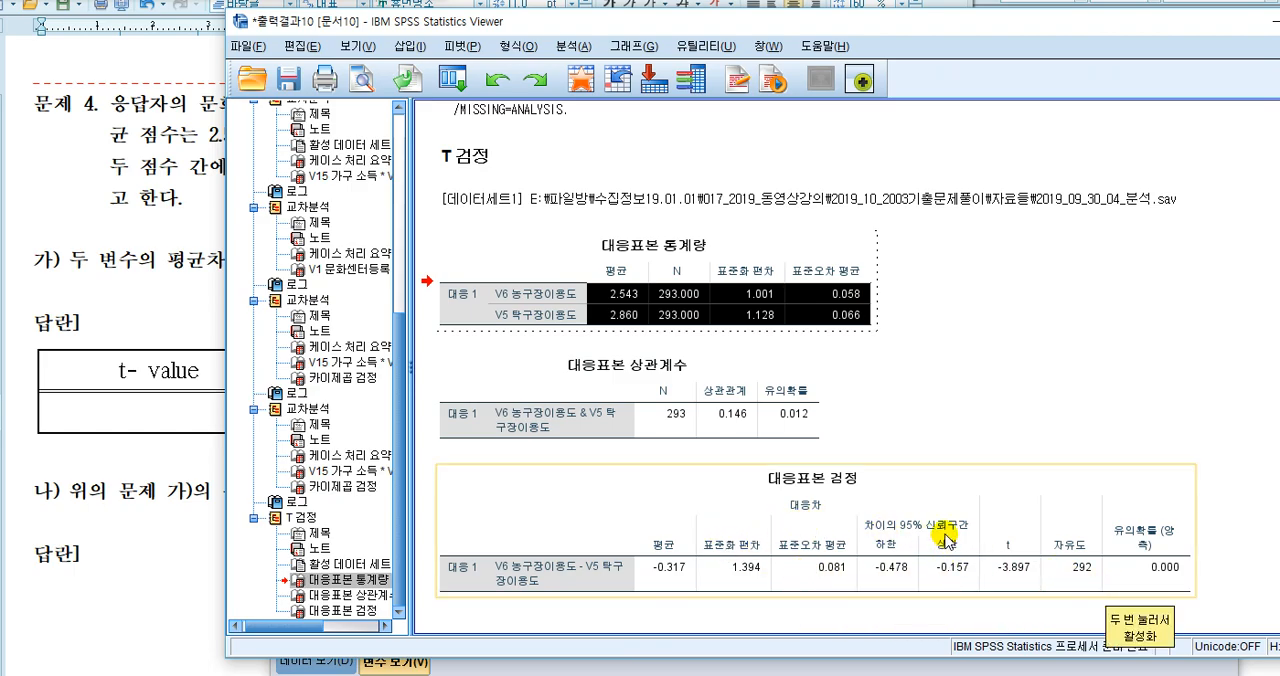
drag(1099, 515, 1027, 315)
Move the output window aside, switch to the exam document, and enter -3.897 as the t-value in question 4's answer table
drag(890, 21, 1126, 30)
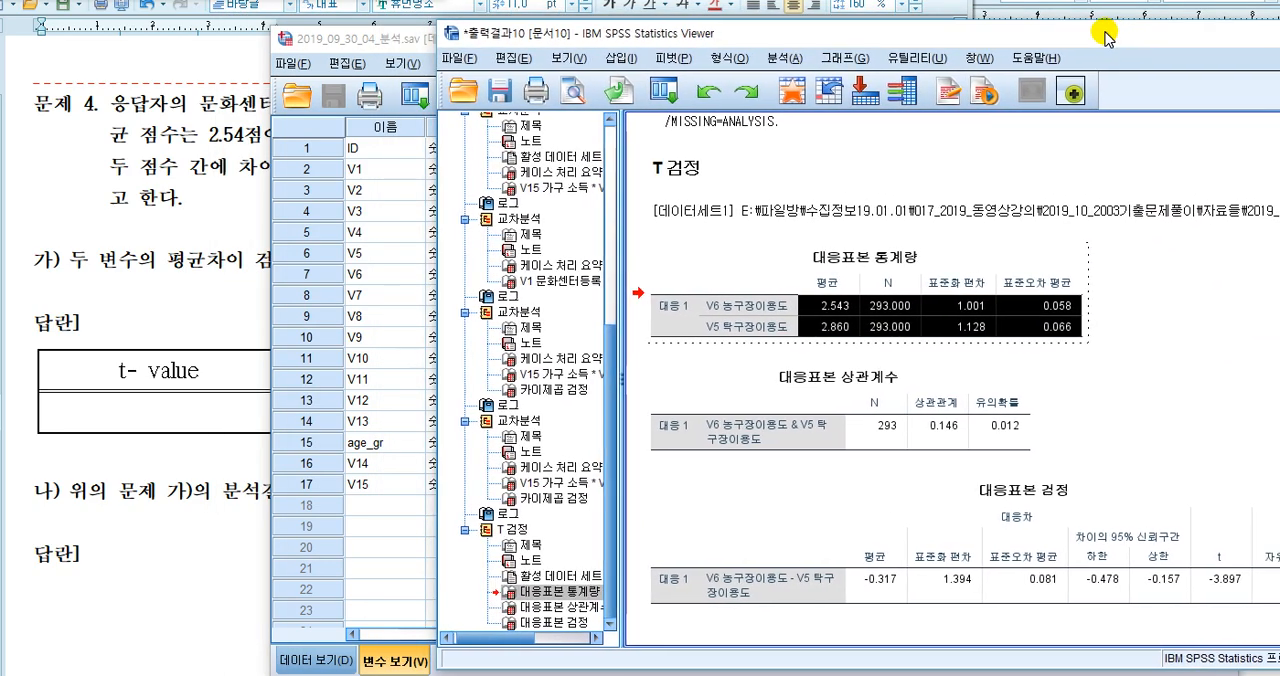
click(202, 63)
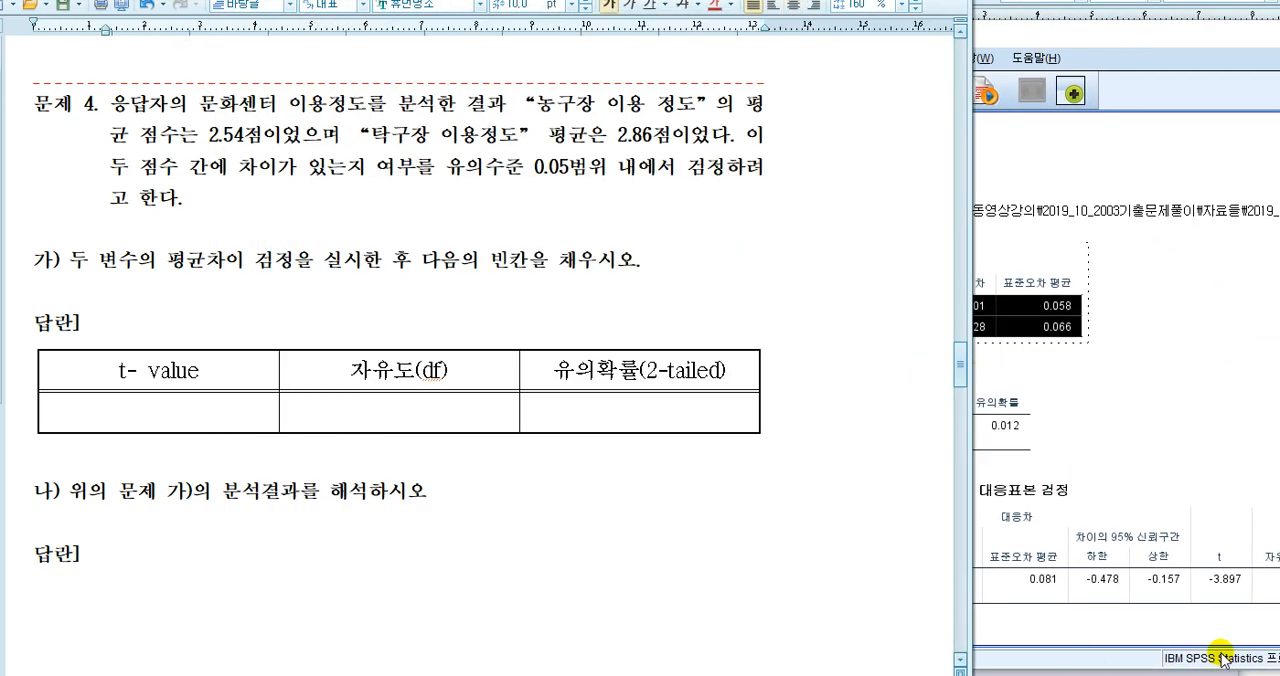
click(185, 407)
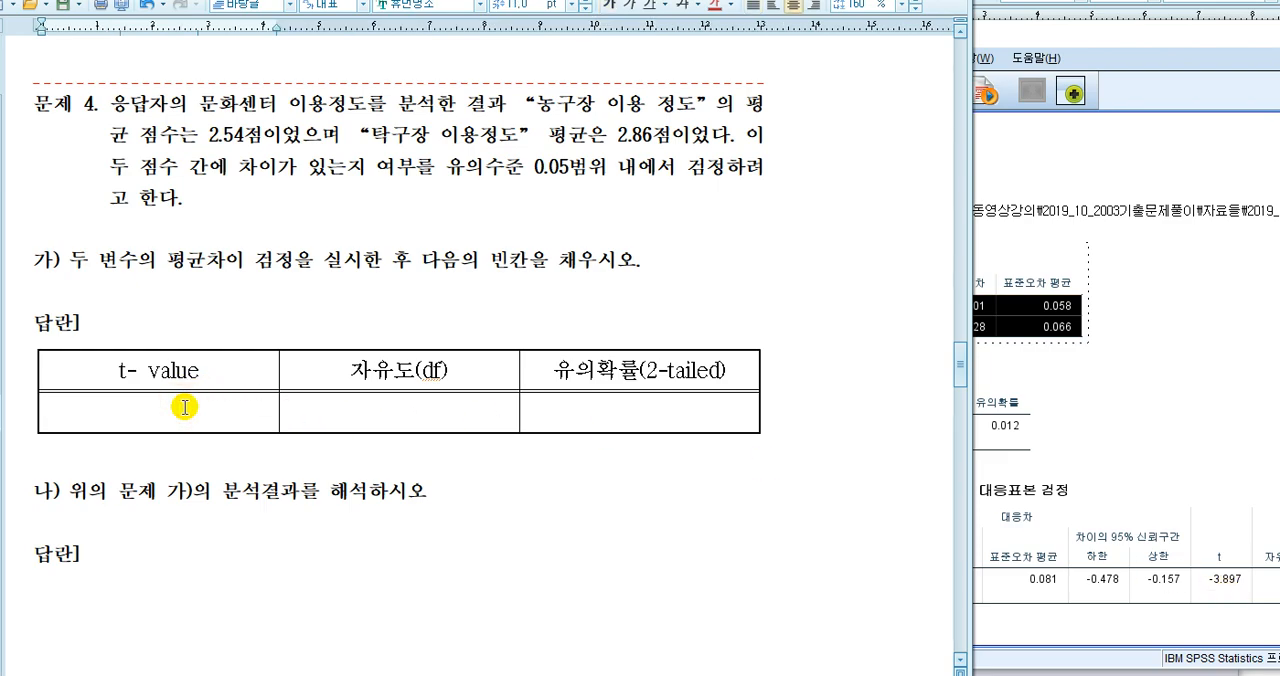
text(-3.897)
key(Tab)
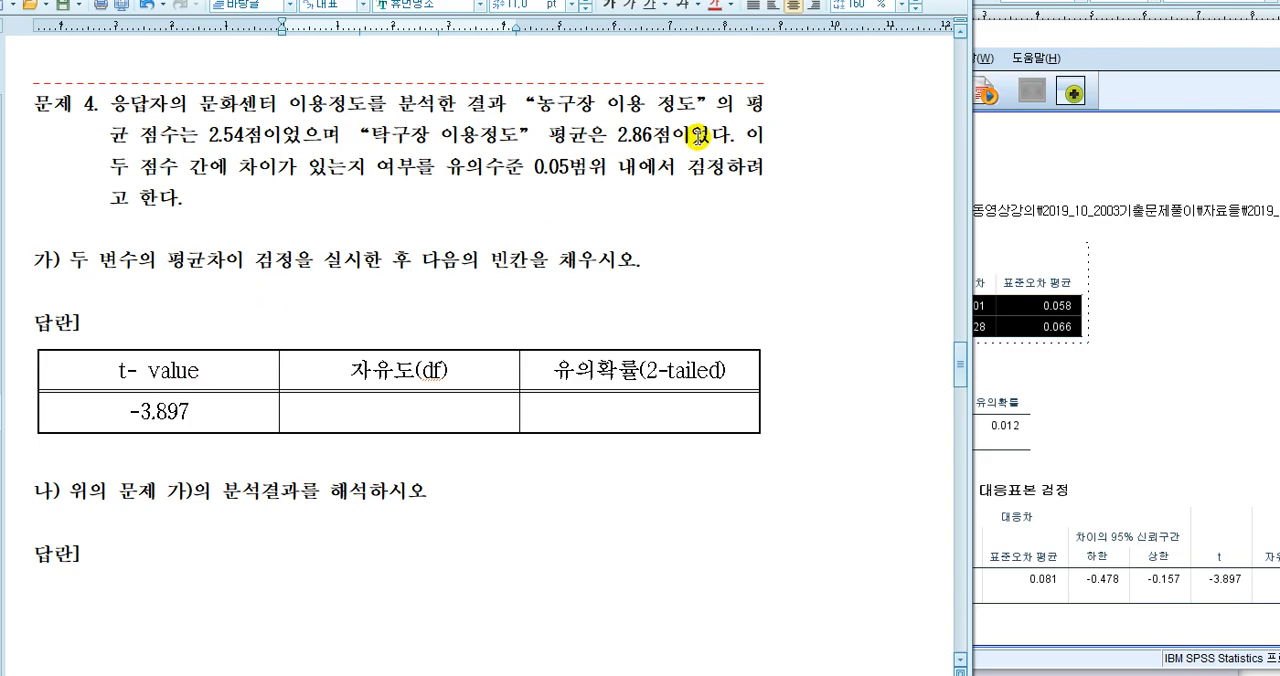
Consult the T test output and fill the answer table with 292 for 자유도(df) and 0.000 for 유의확률(2-tailed)
drag(1183, 40, 1040, 40)
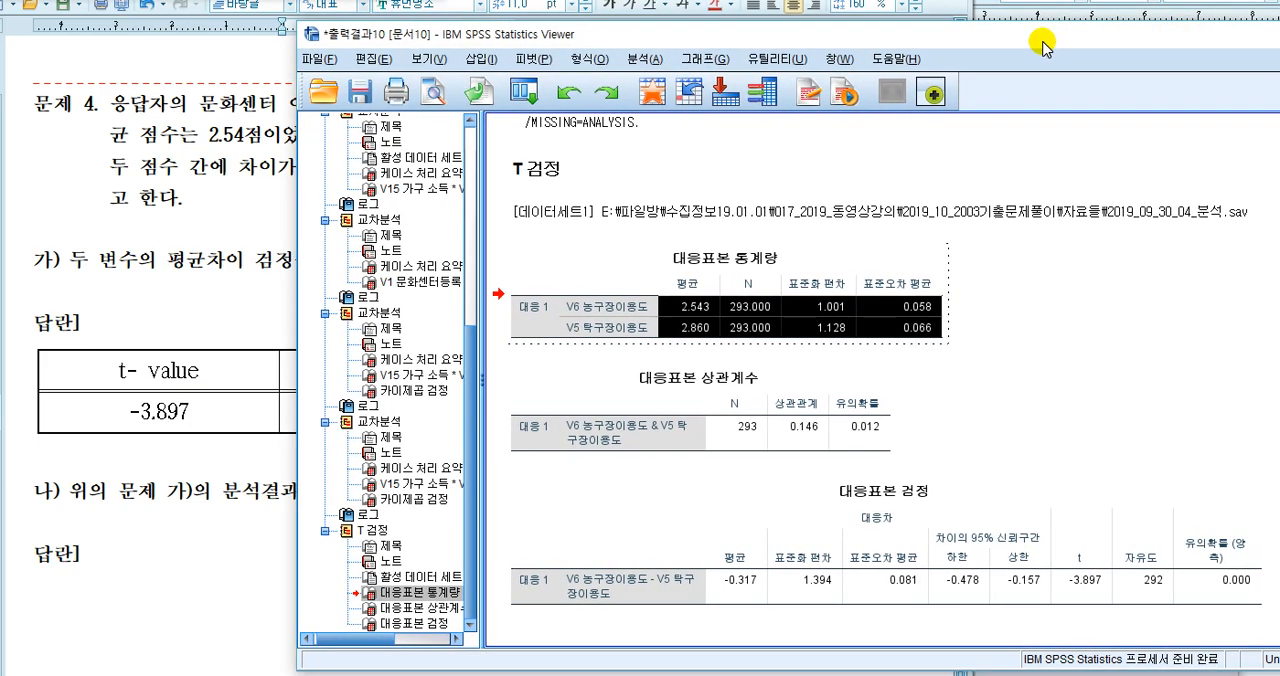
click(189, 431)
click(338, 422)
text(292)
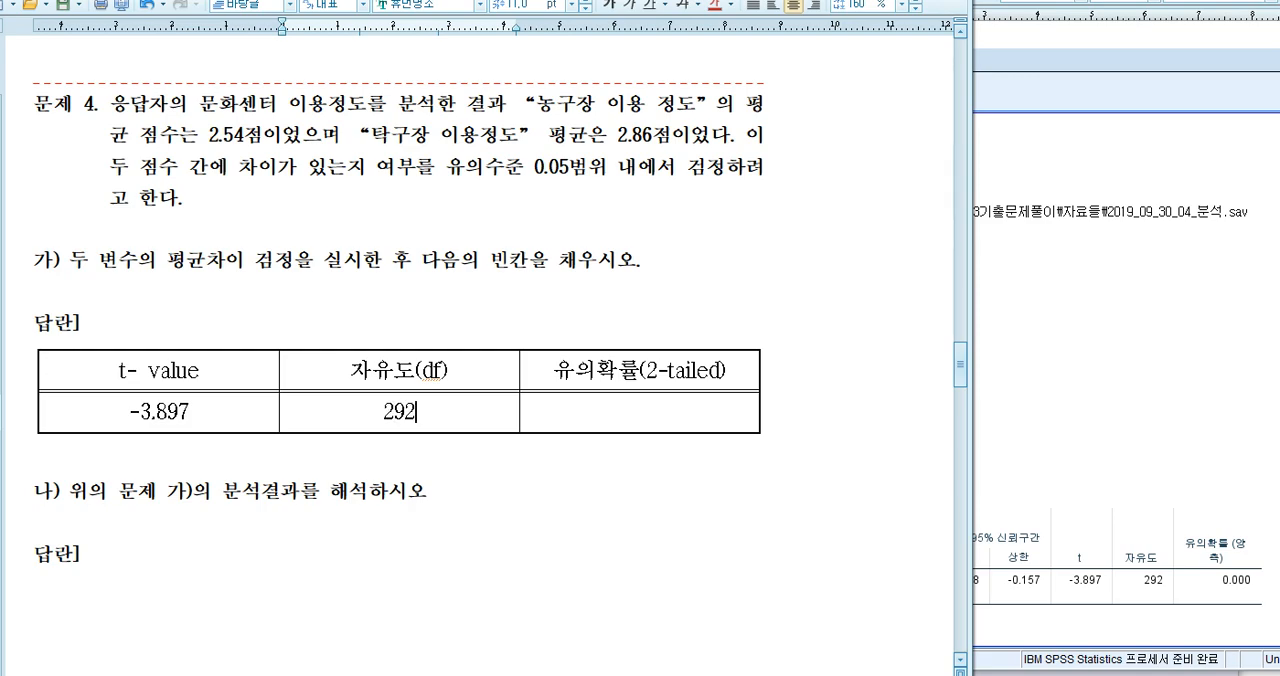
click(632, 414)
text(0.000)
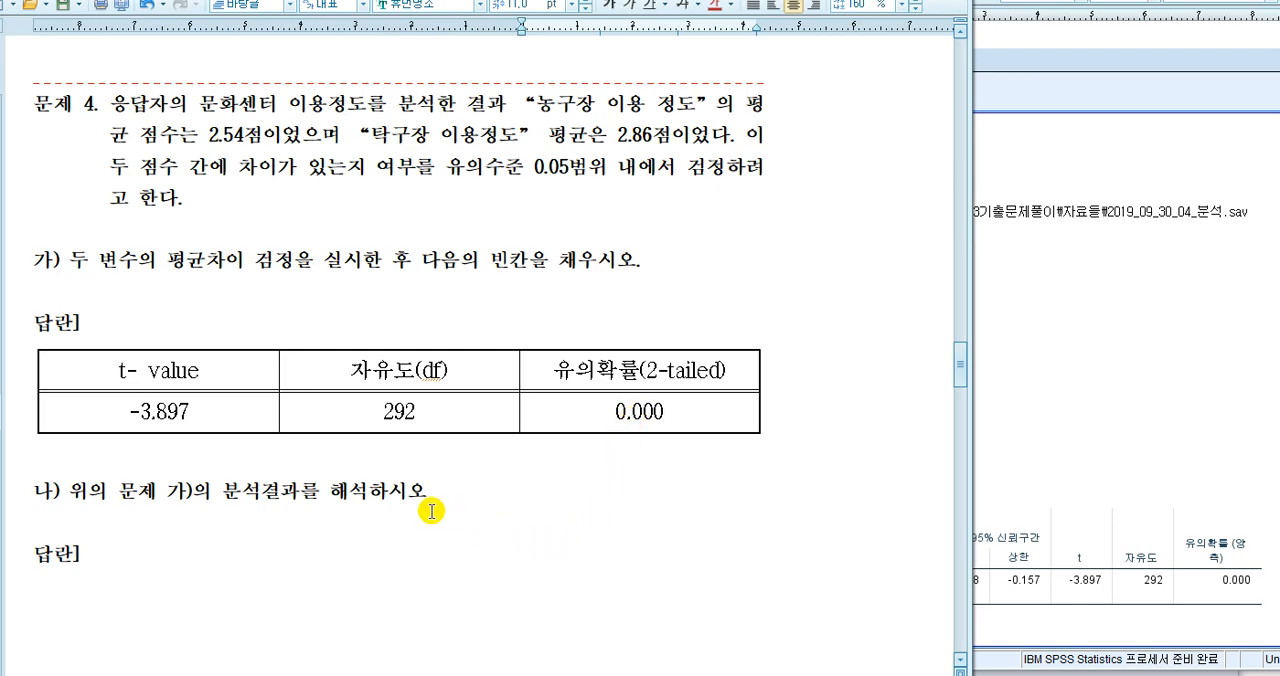
Start the answer to part 나) with the word 귀무가설 on a new line below 답란 and remove its bold formatting
click(208, 551)
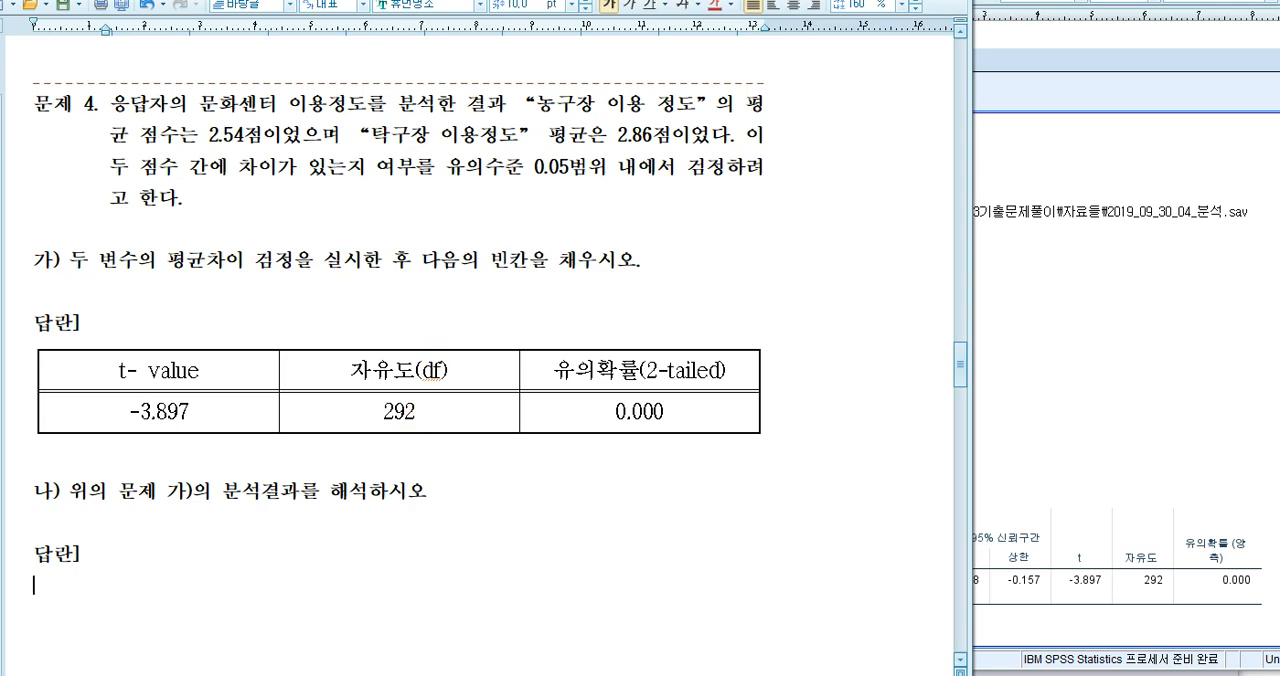
text(무가설)
key(Home)
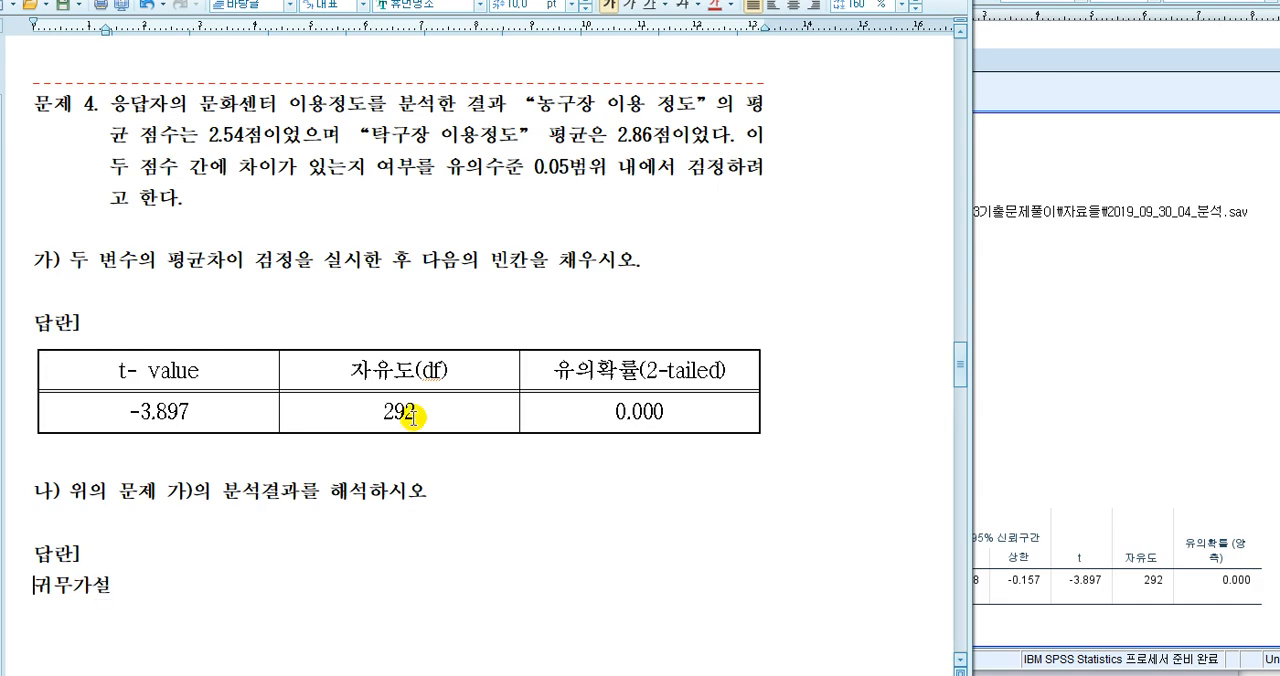
key(shift+End)
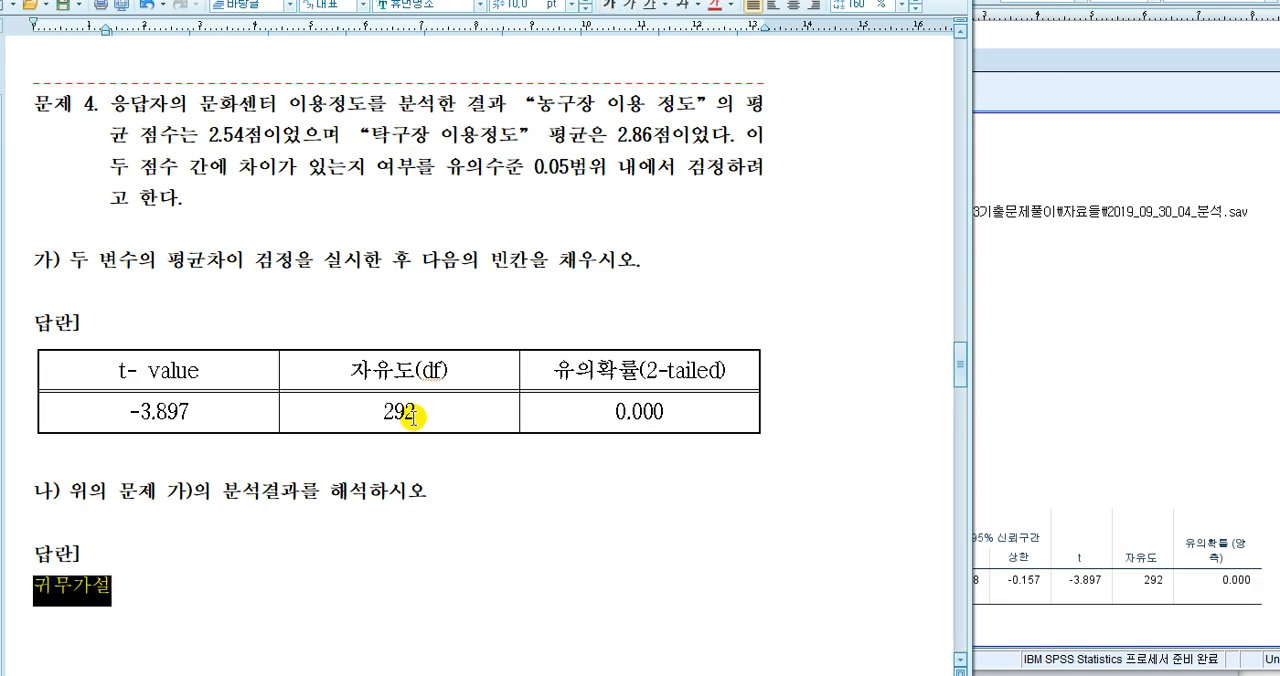
key(End)
key(shift+End)
key(End)
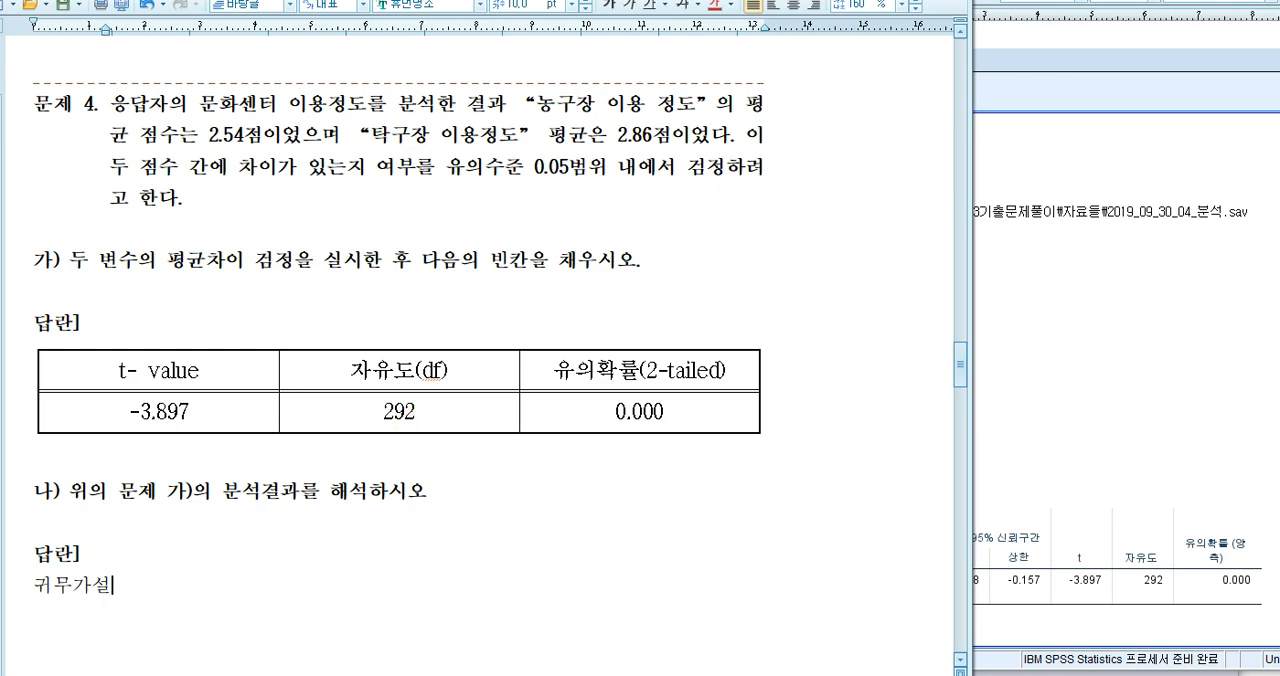
Continue the 귀무가설 line with ": 농구장 이용정도"
text(: 농구장 이용정도)
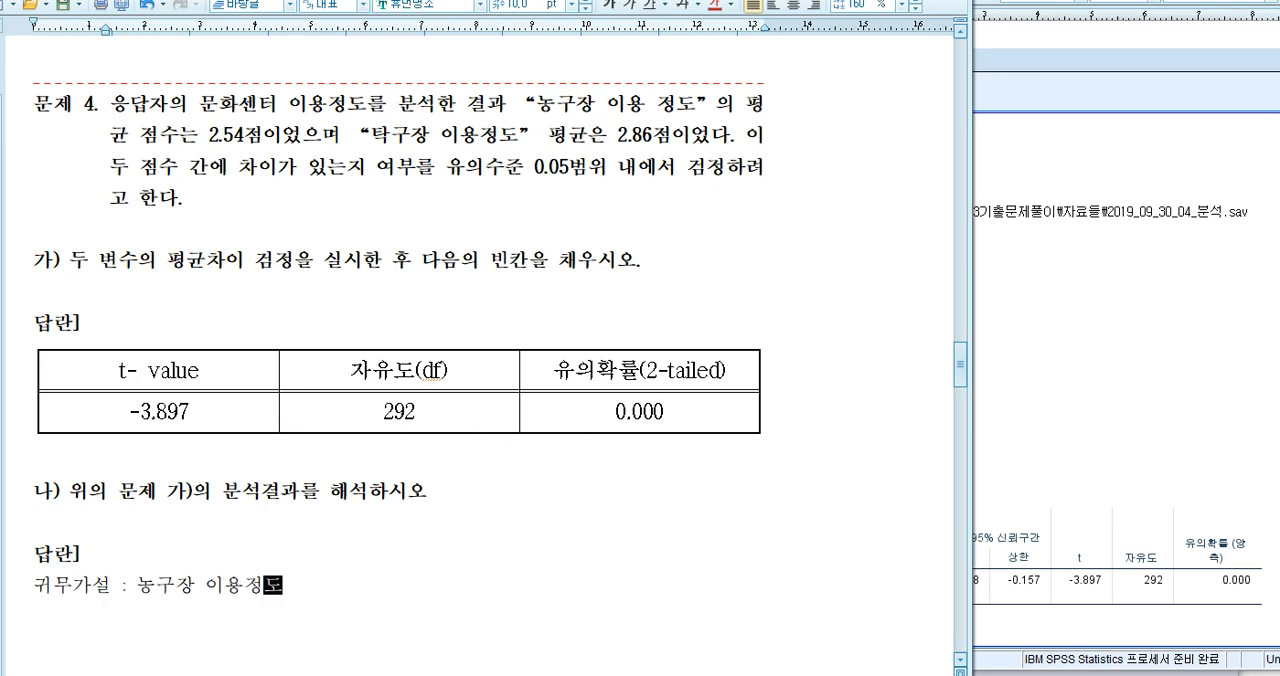
Look up 농구장 이용정도 in the variable table and extend the 귀무가설 line to "V6(농구장 이용정도)의 평균과"
click(1205, 674)
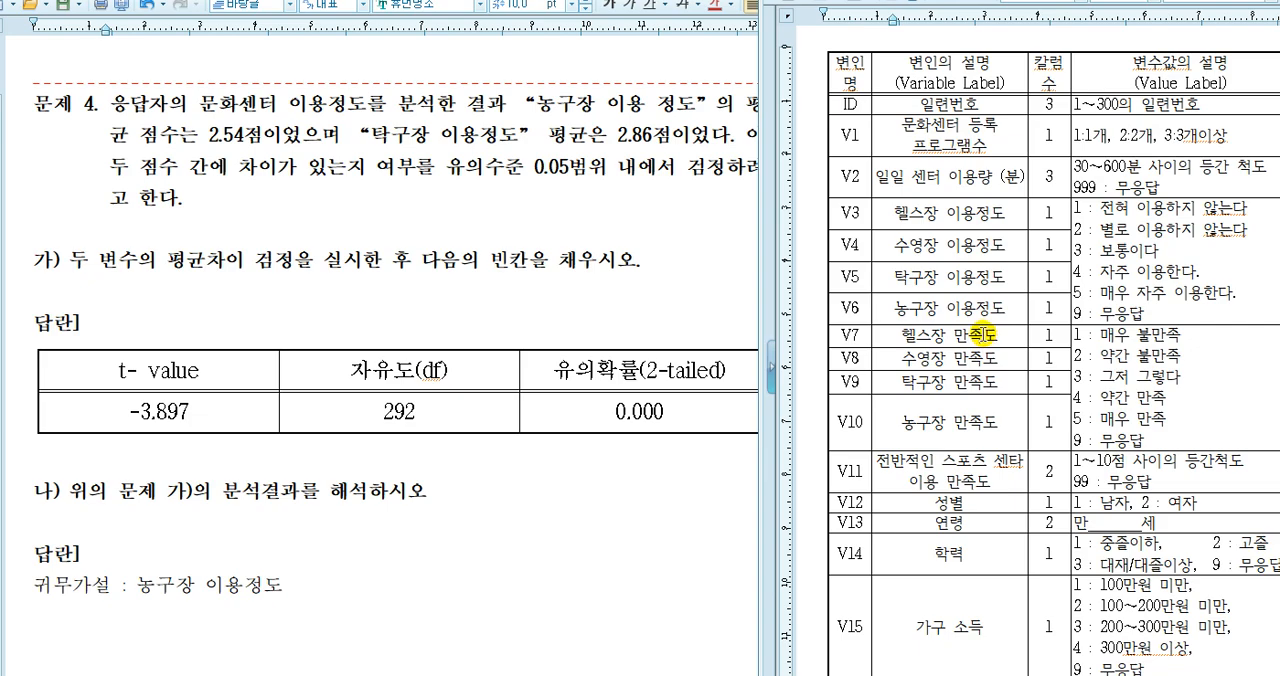
click(145, 585)
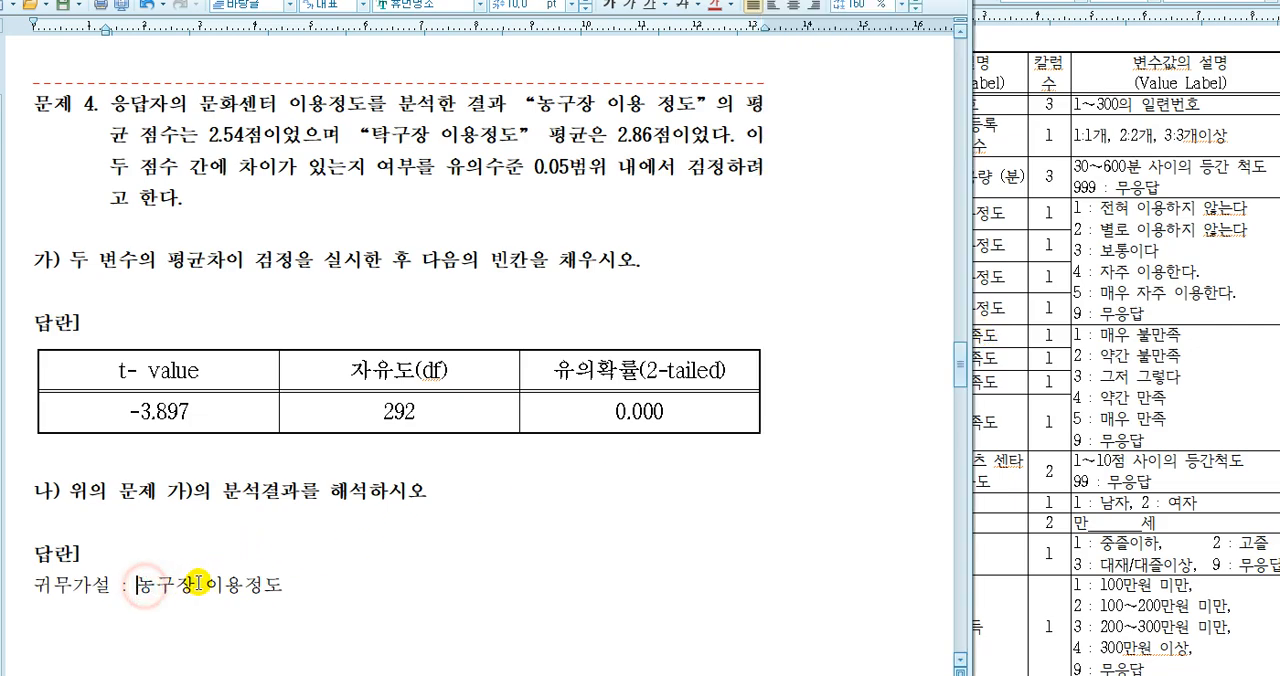
text(V1)
key(BackSpace)
text(6()
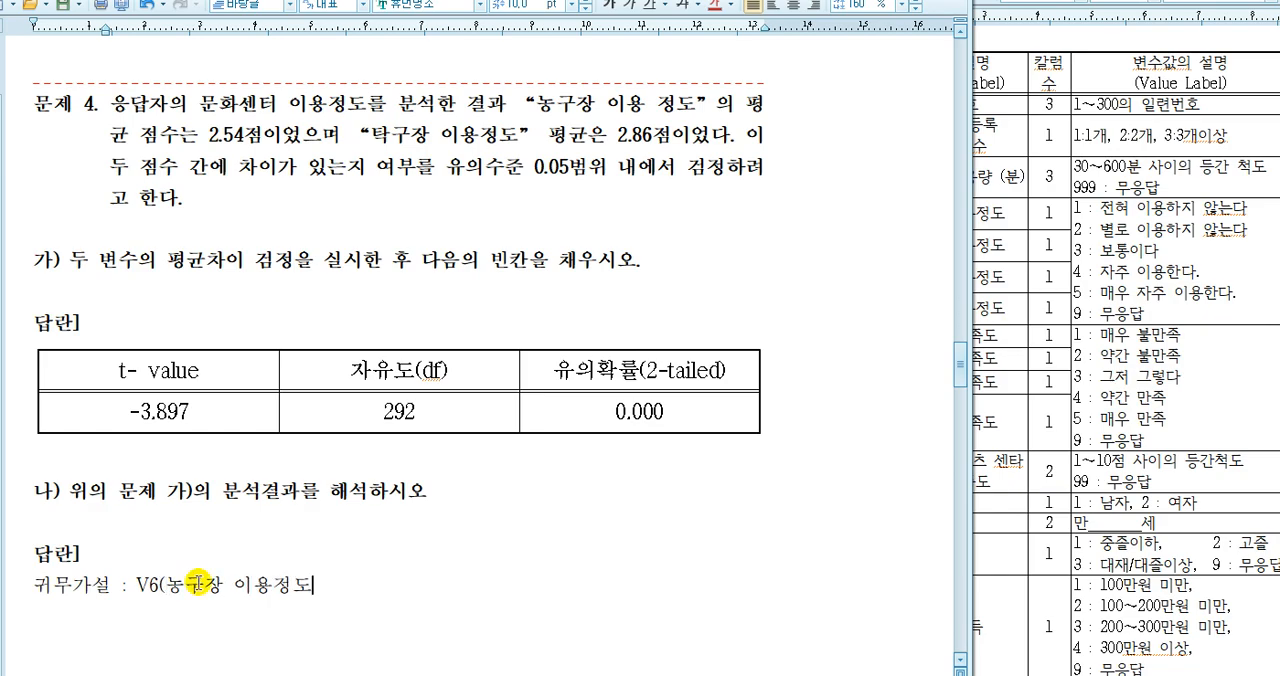
text(dm)
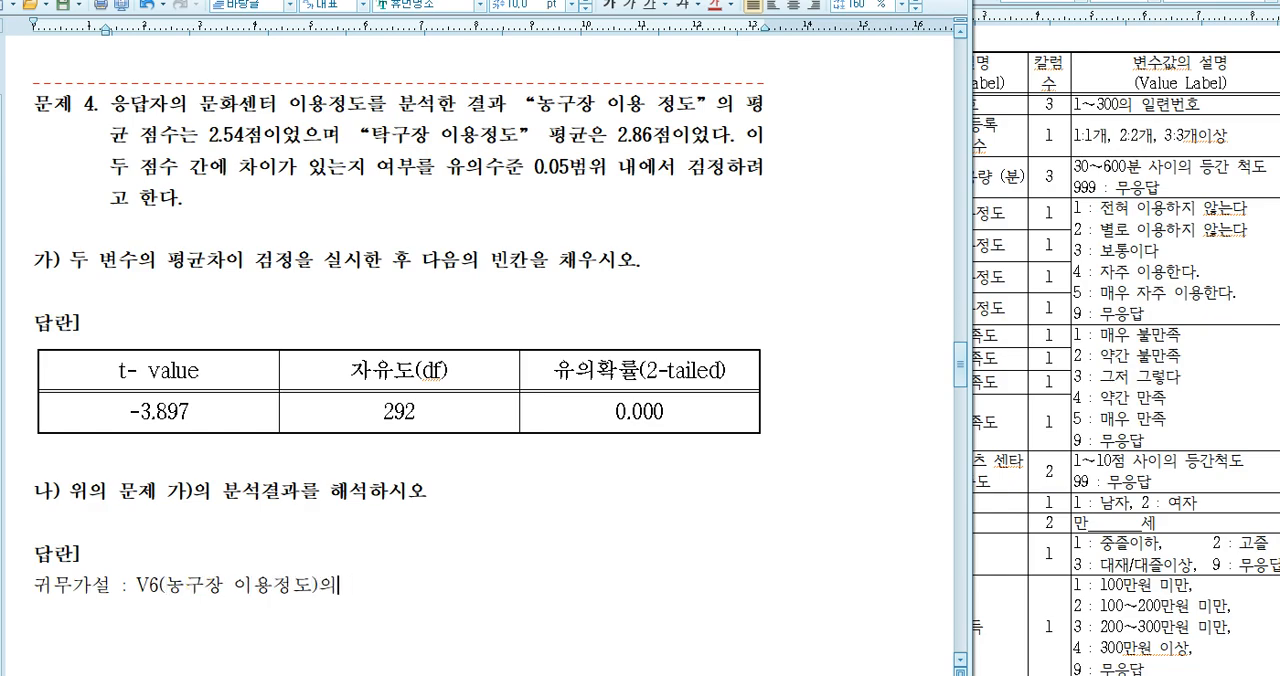
text(평균과)
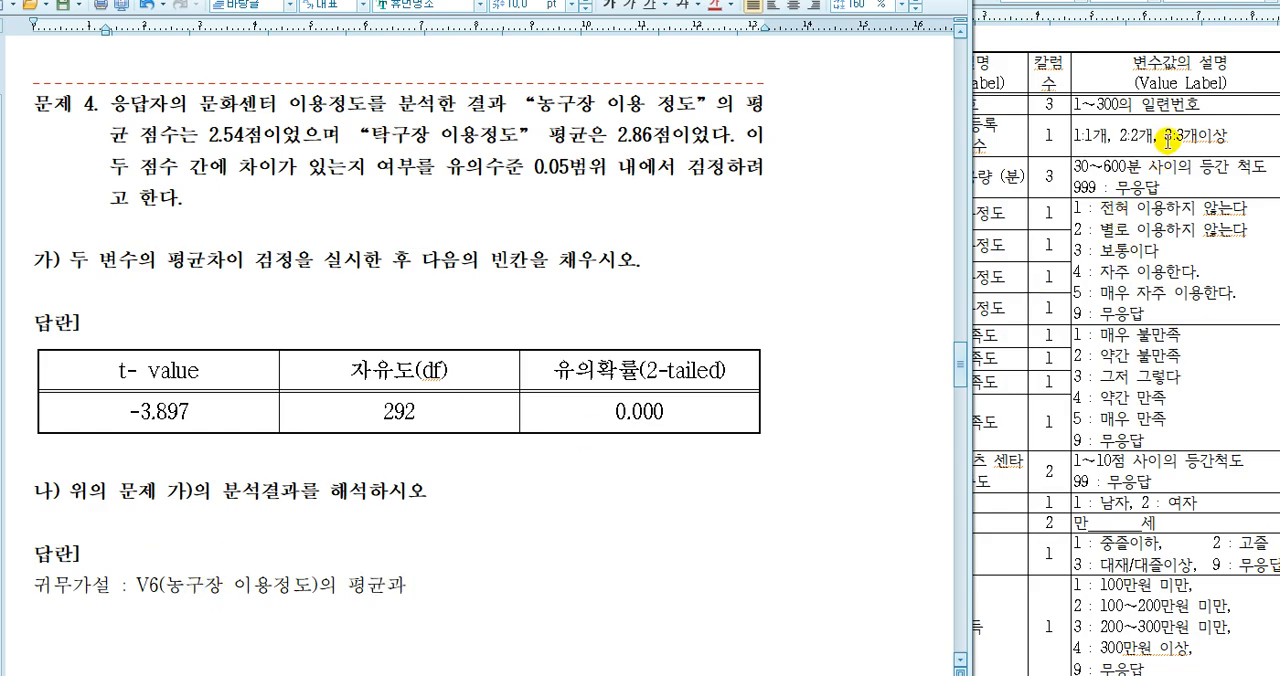
Look up 탁구장 이용정도 in the variable table and continue the 귀무가설 line with "V5(탁구장 이용정도)의"
click(1136, 37)
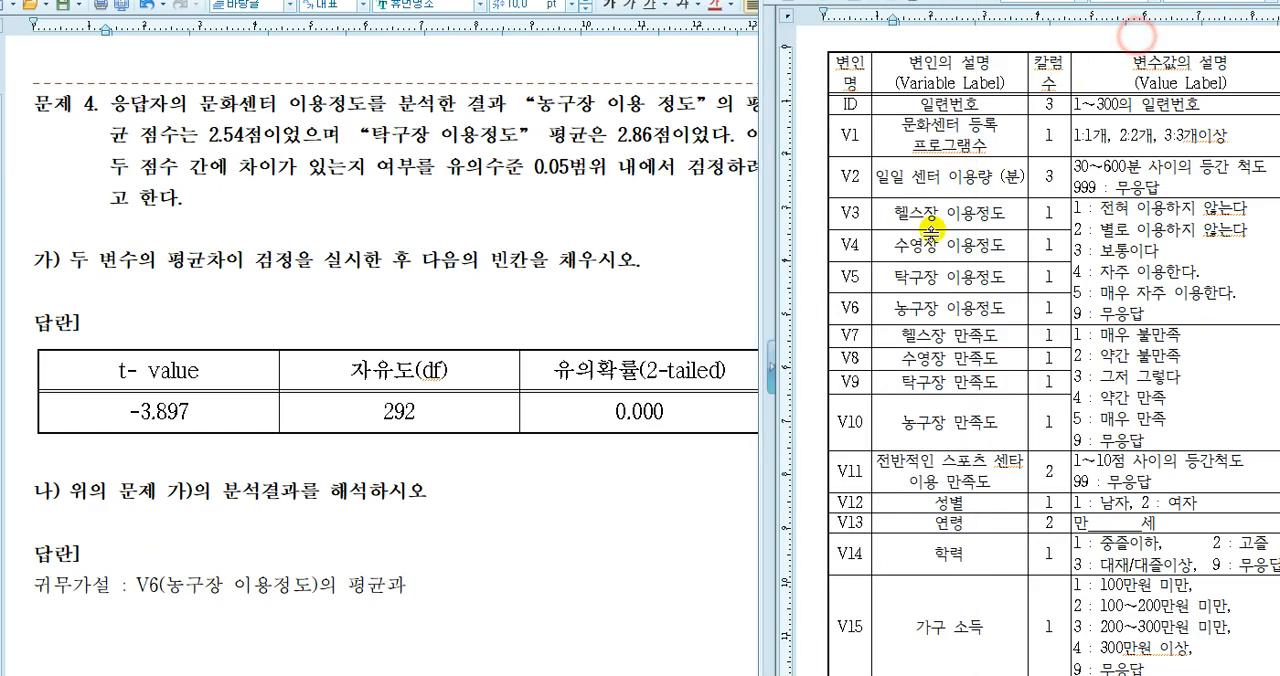
click(437, 591)
text(ㅍ5)
key(BackSpace)
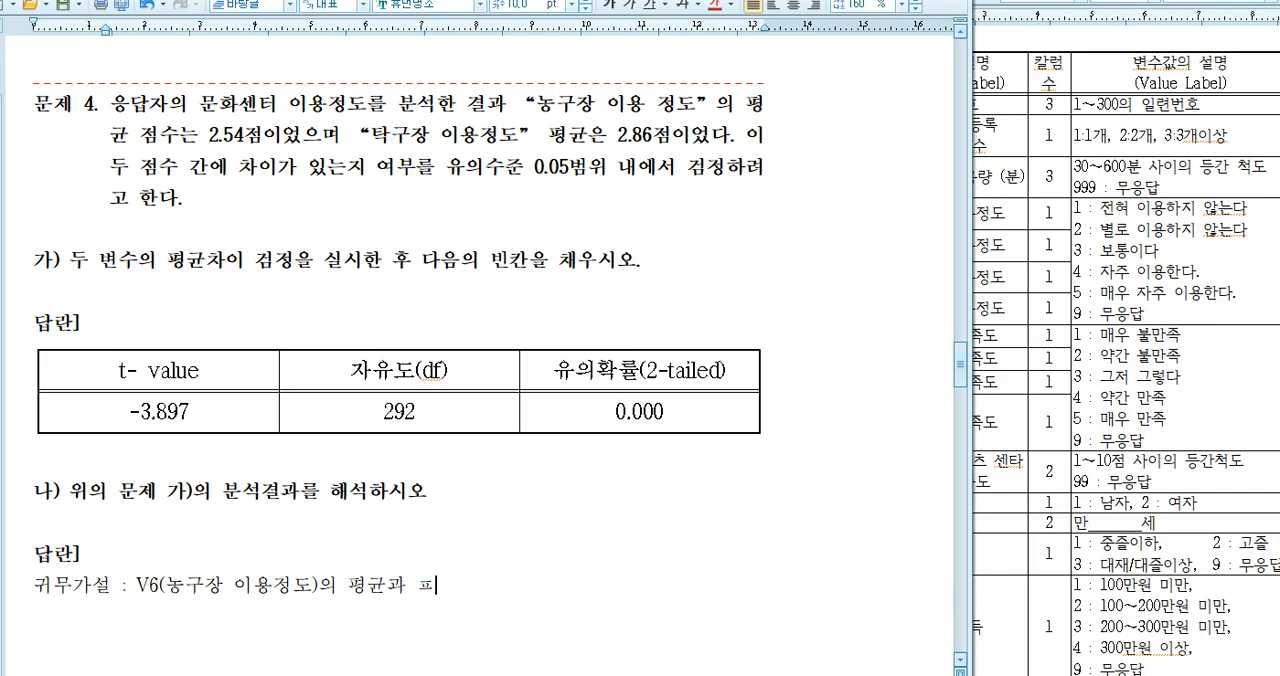
text(5(탁구장 )
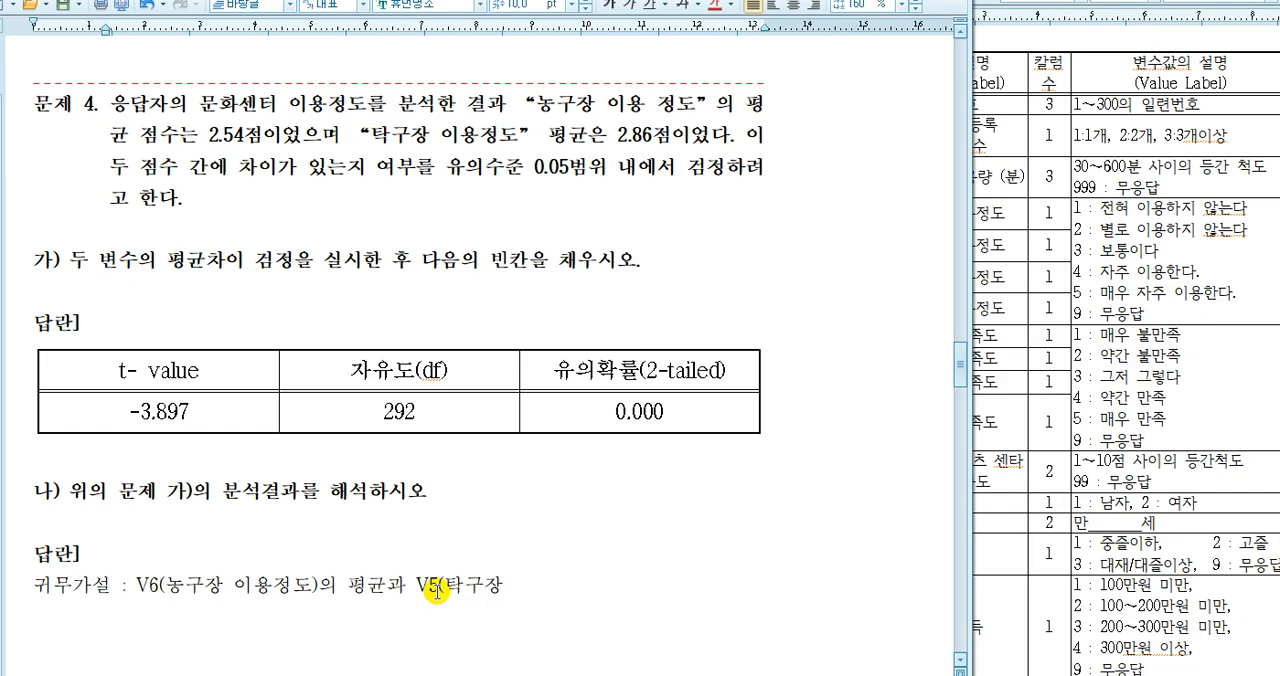
text(이용정도)
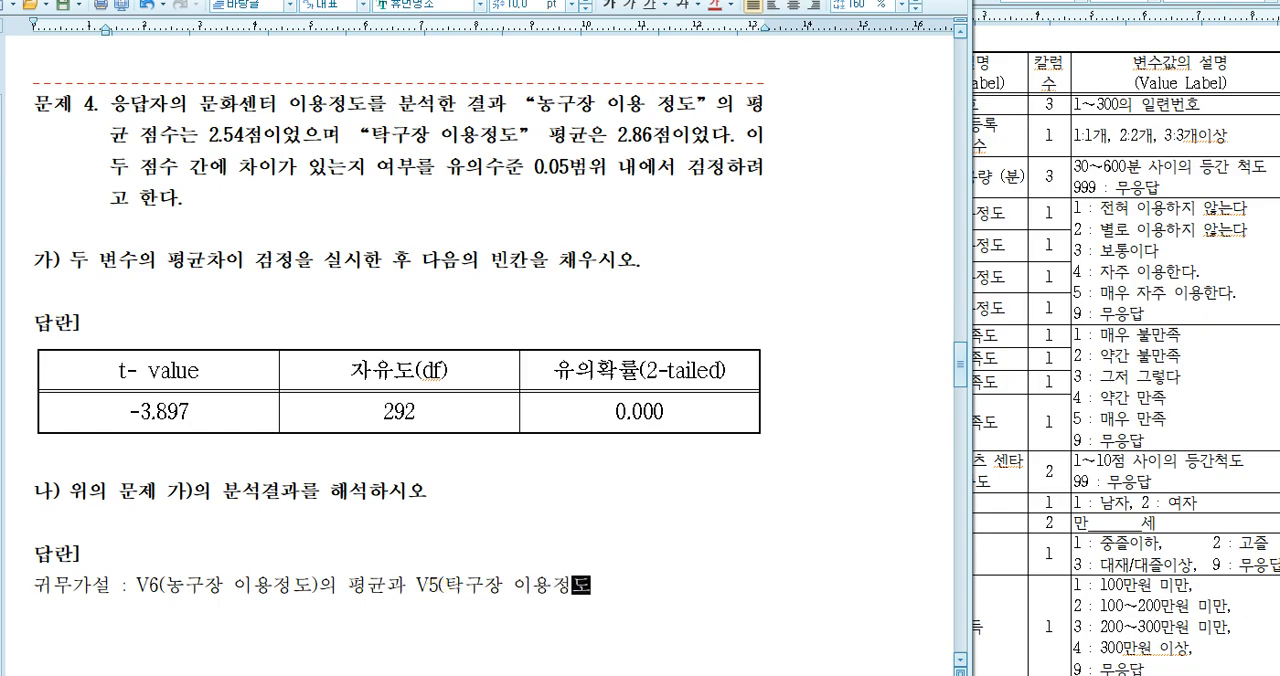
text()의 )
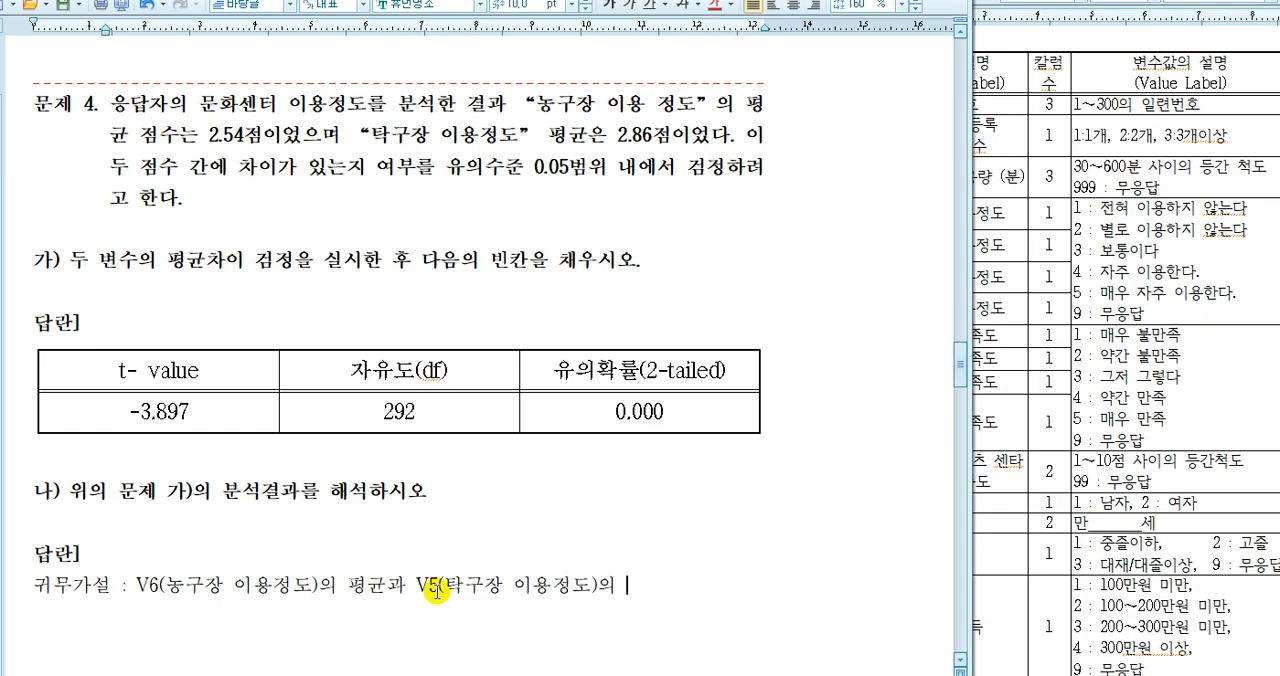
text(평균에는 )
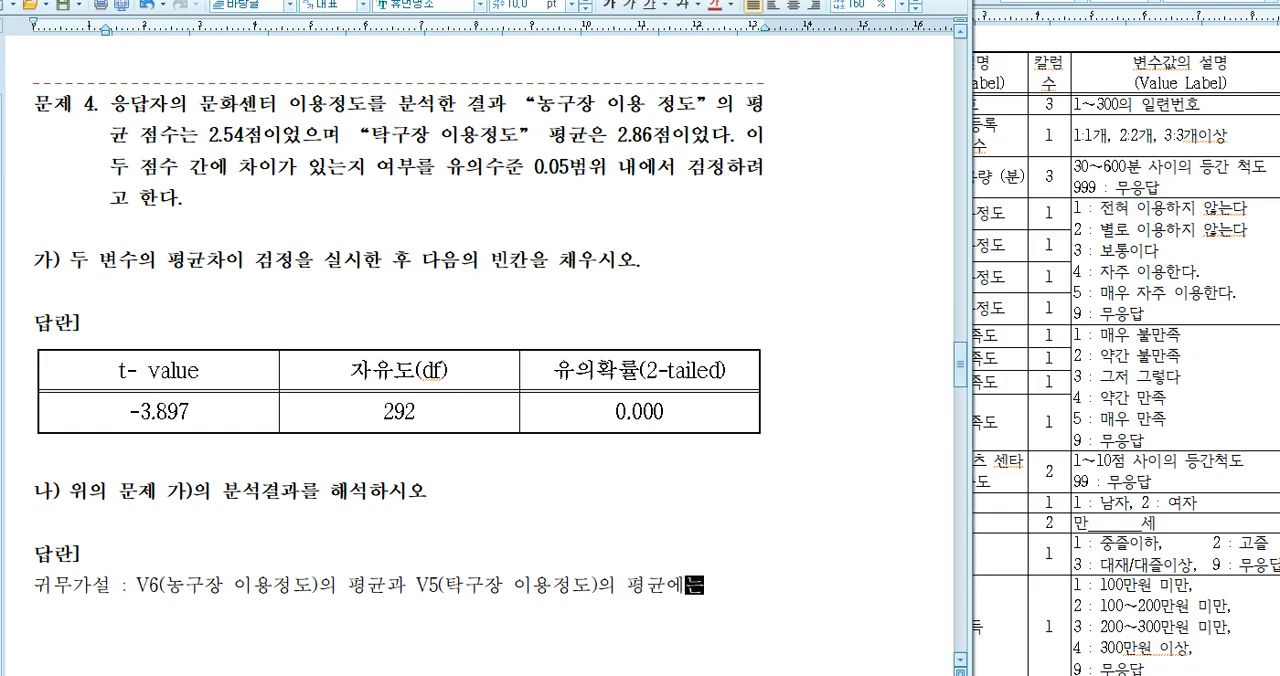
text(차이 가 어)
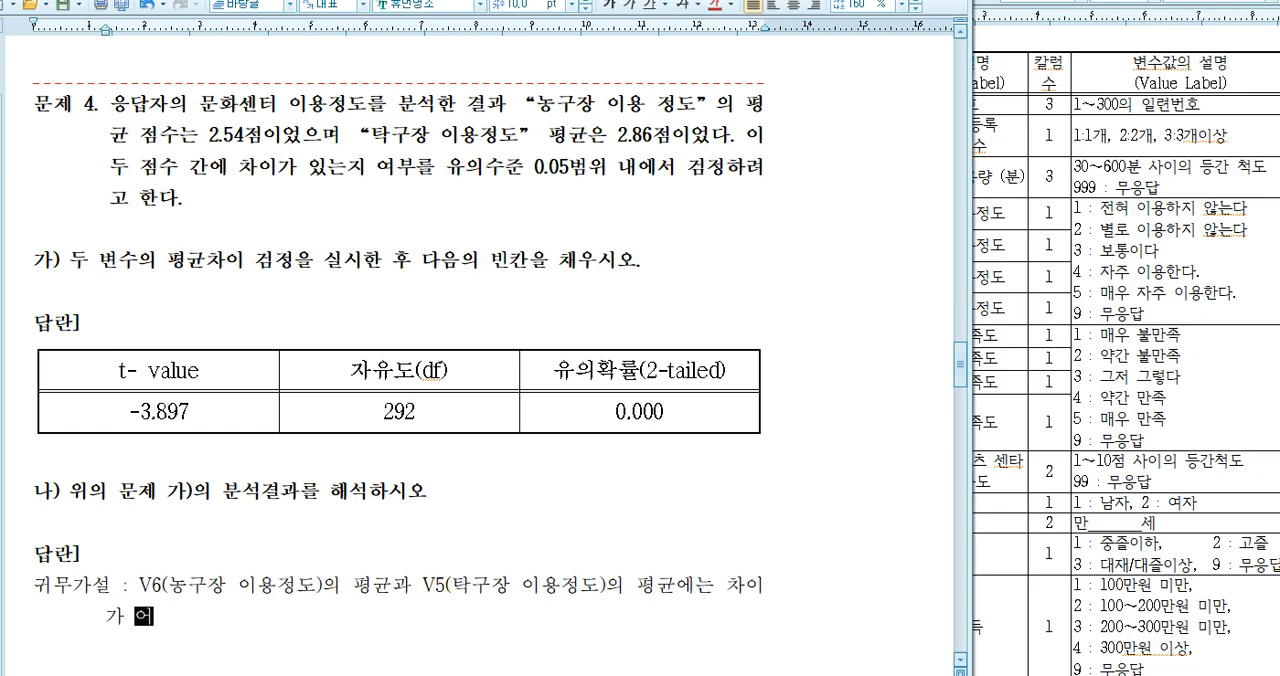
text(다.)
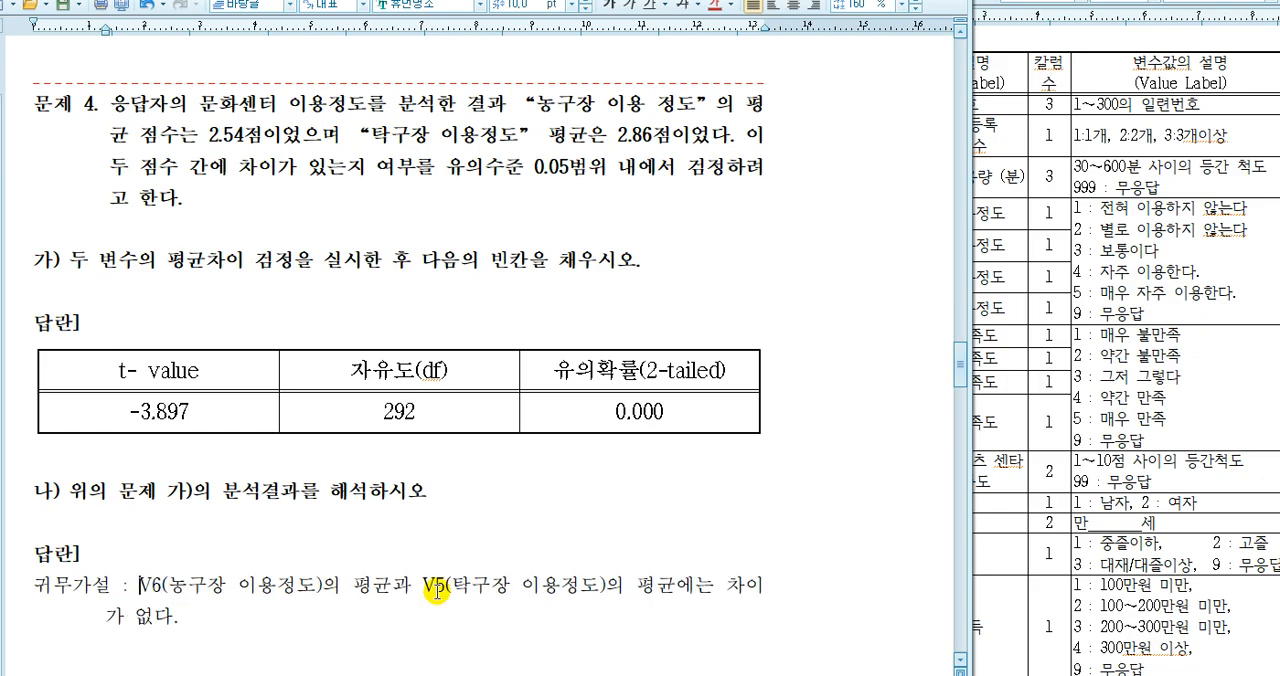
Finish the 귀무가설 sentence with "평균에는 차이가 없다." and apply a hanging indent aligned with V6
key(shift+Tab)
Duplicate the whole 귀무가설 sentence onto a new line directly below it
key(Home)
key(shift+Down)
key(shift+End)
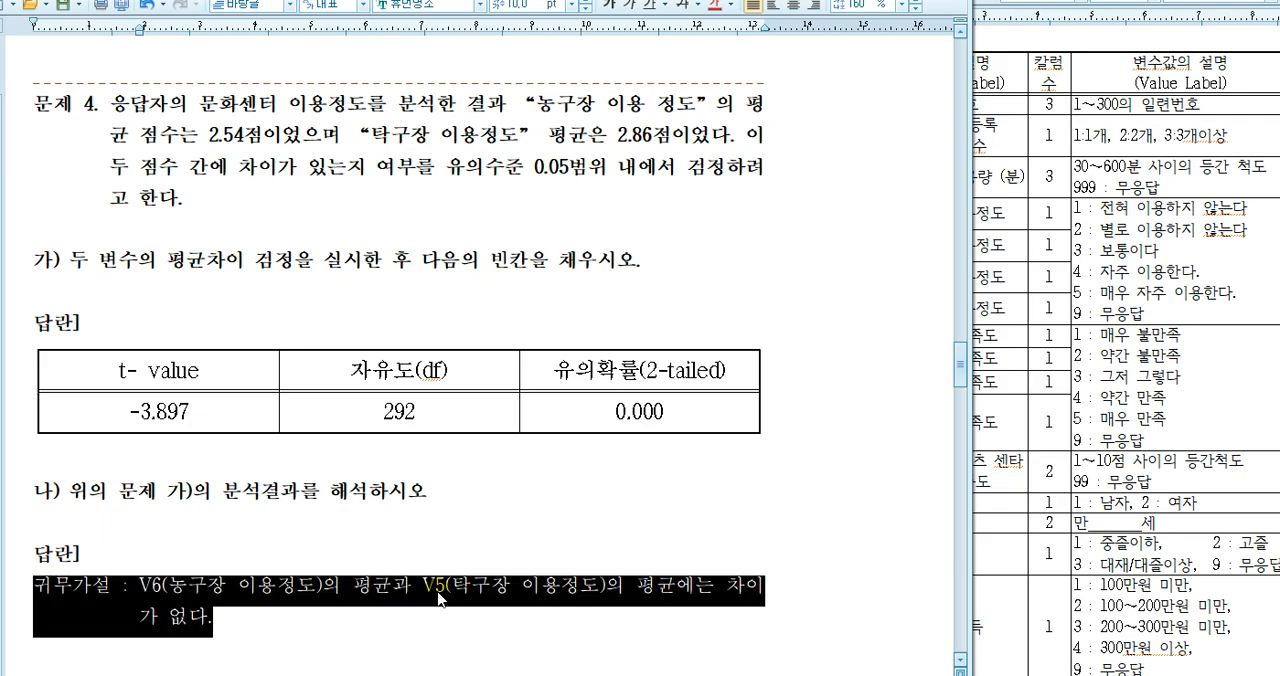
key(ctrl+c)
key(End)
key(Return)
key(ctrl+v)
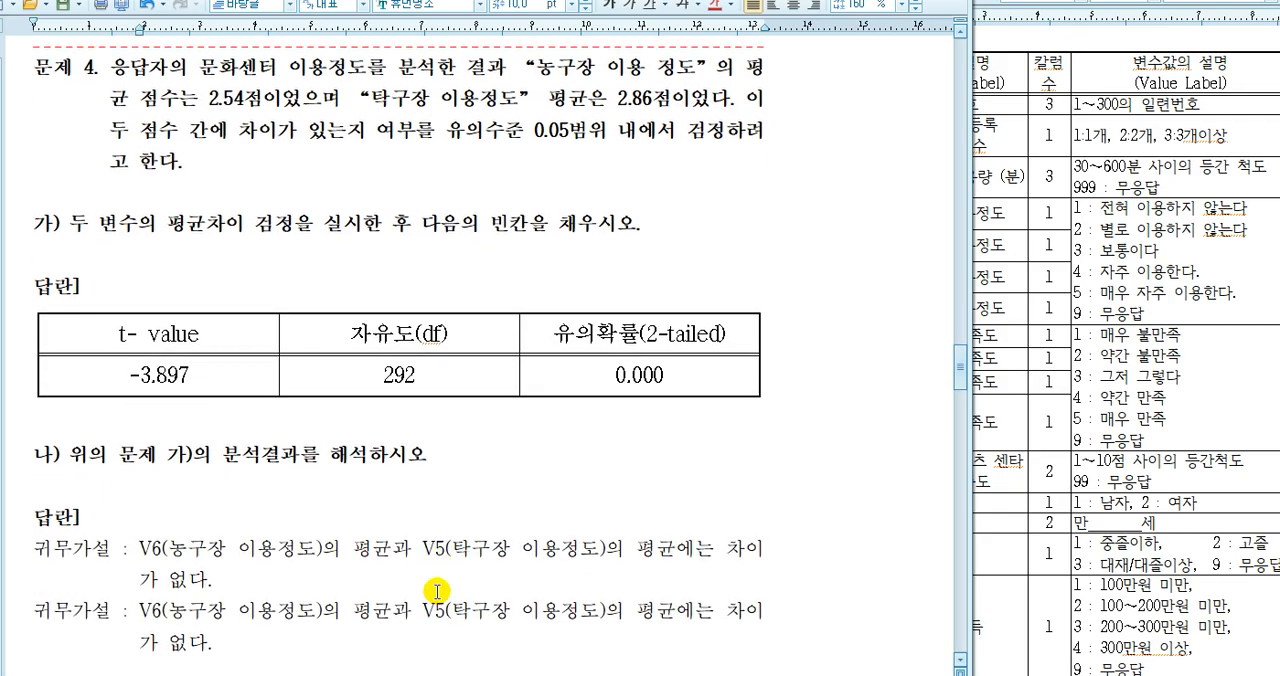
Change the duplicated sentence to 대립가설 ending in "차이가 있다." and add two new lines below it
text(대립)
key(Delete)
key(Delete)
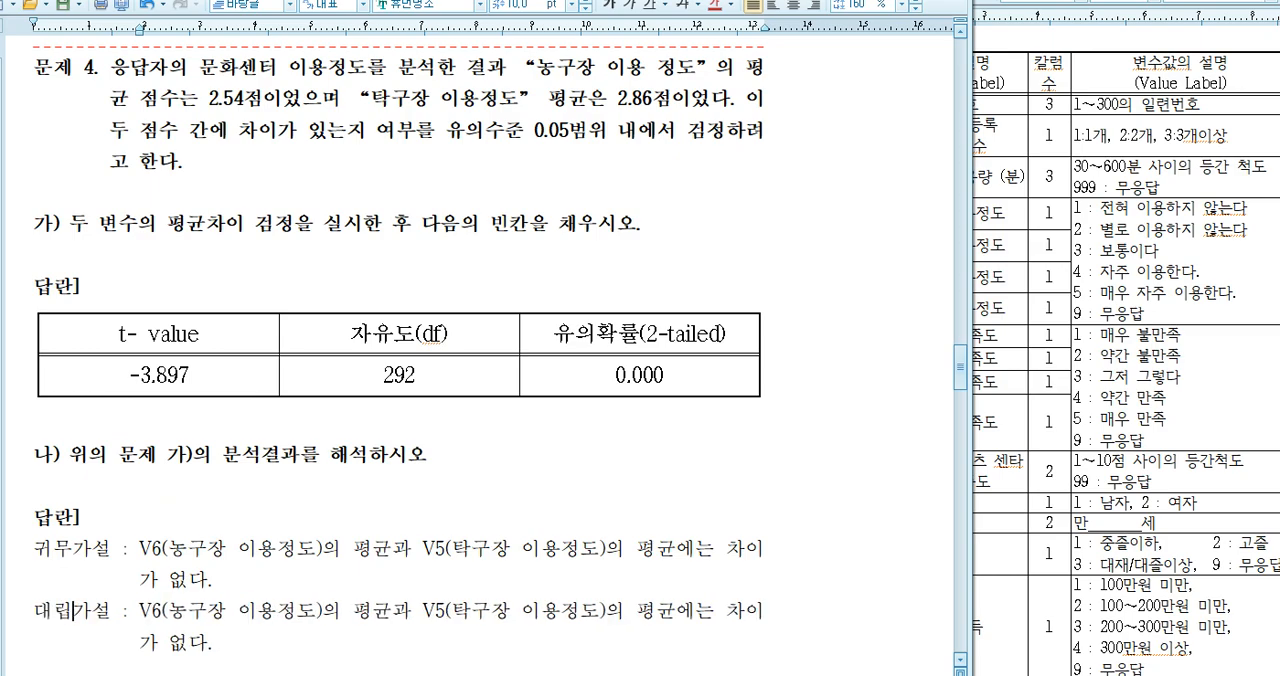
key(Delete)
click(256, 652)
key(Return)
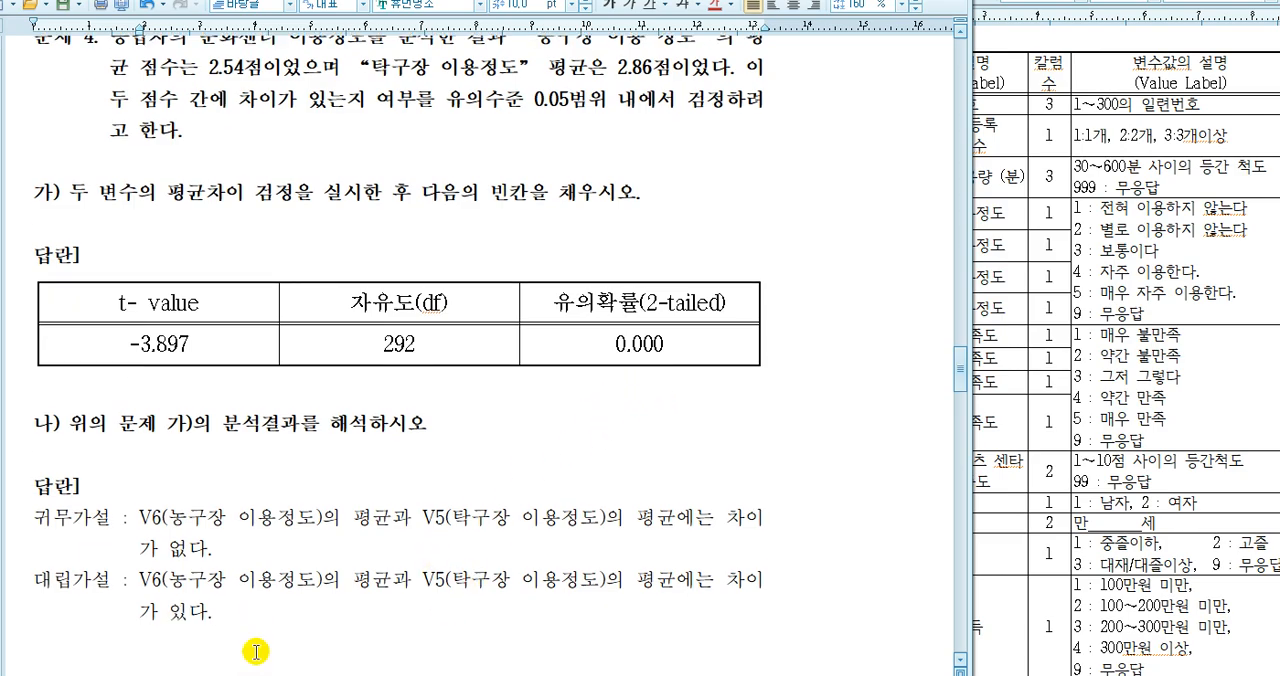
key(Return)
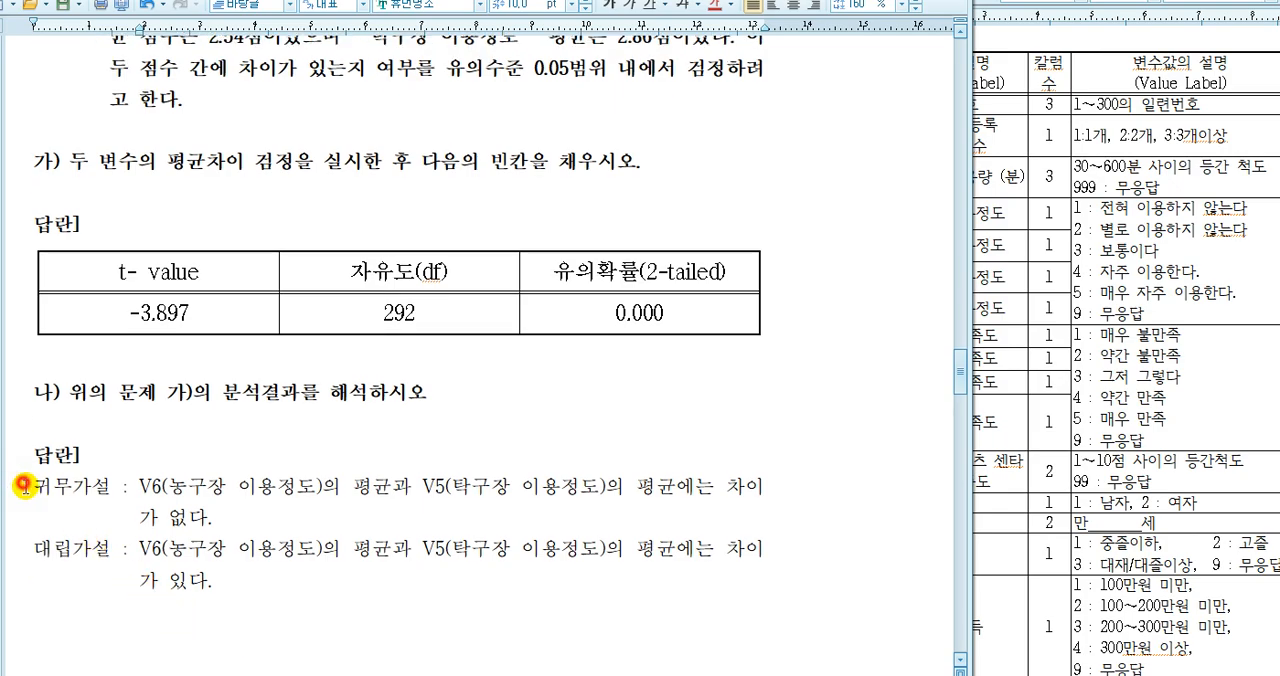
Review both hypotheses and start the interpretation below them with "V6(농구장 이용정도)의 평균과"
drag(22, 476, 271, 620)
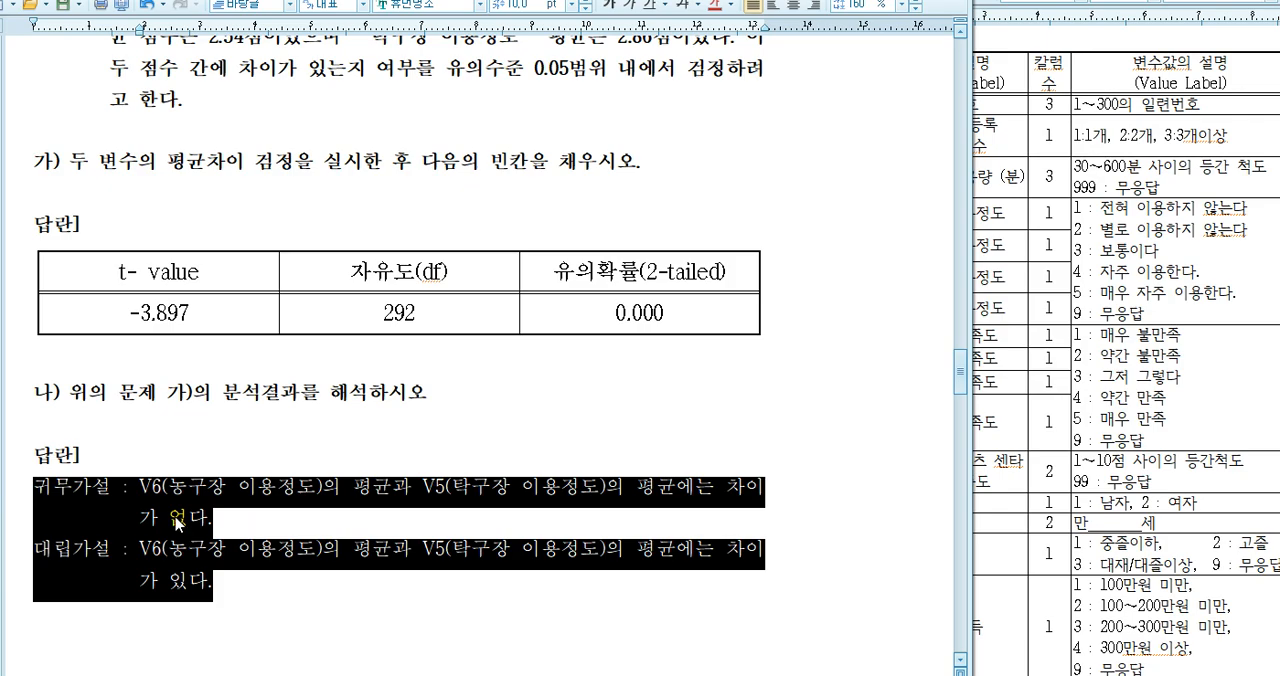
click(70, 640)
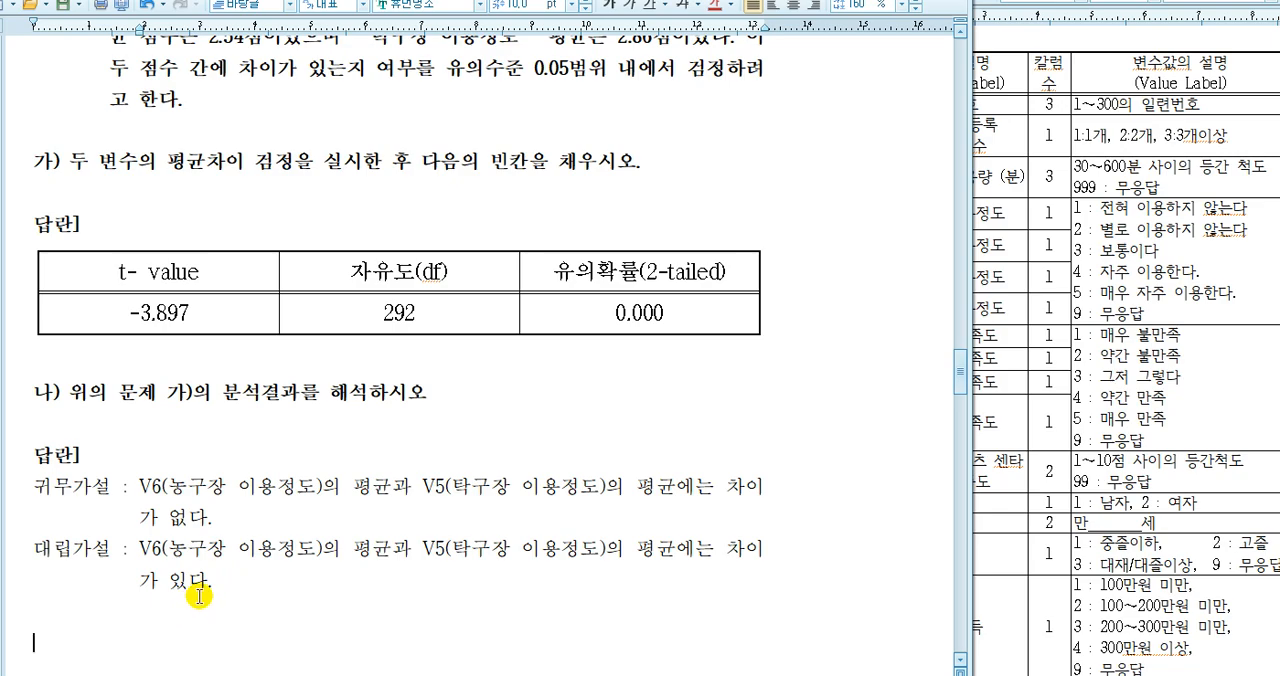
text(V6)
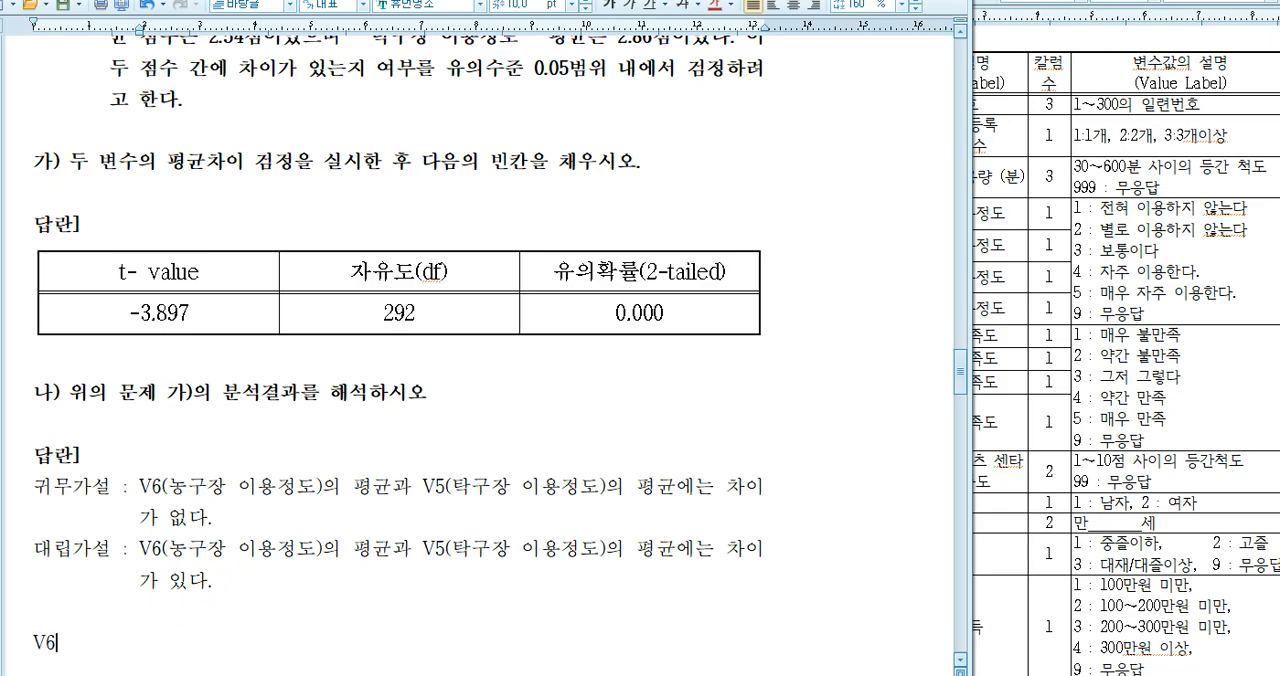
text((농구장ㅇ 이용정도)
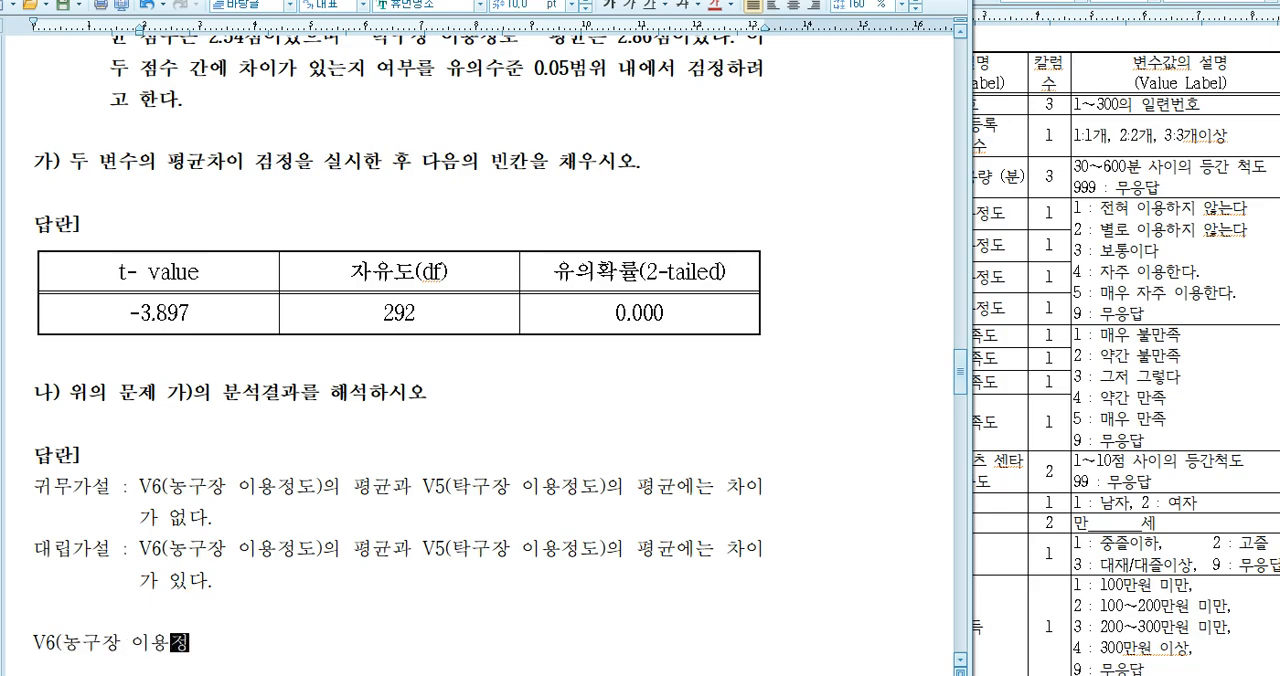
text(의 평균과 V)
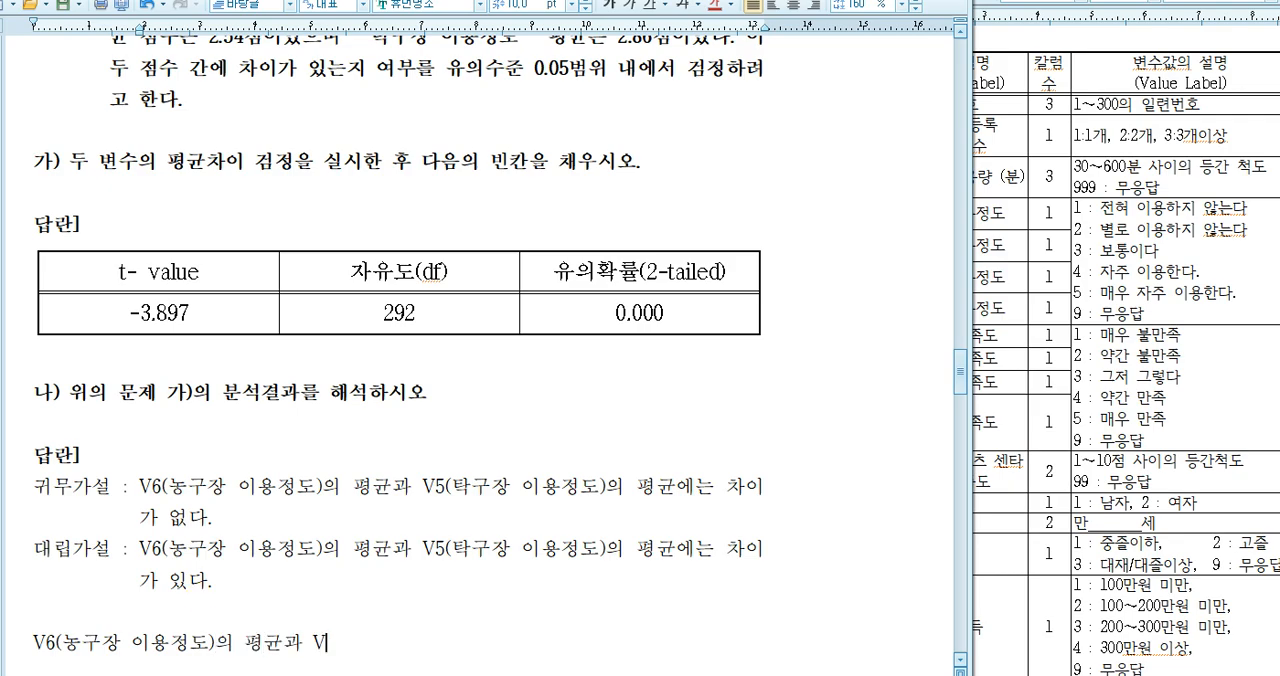
text(5(탁구장 이용저)
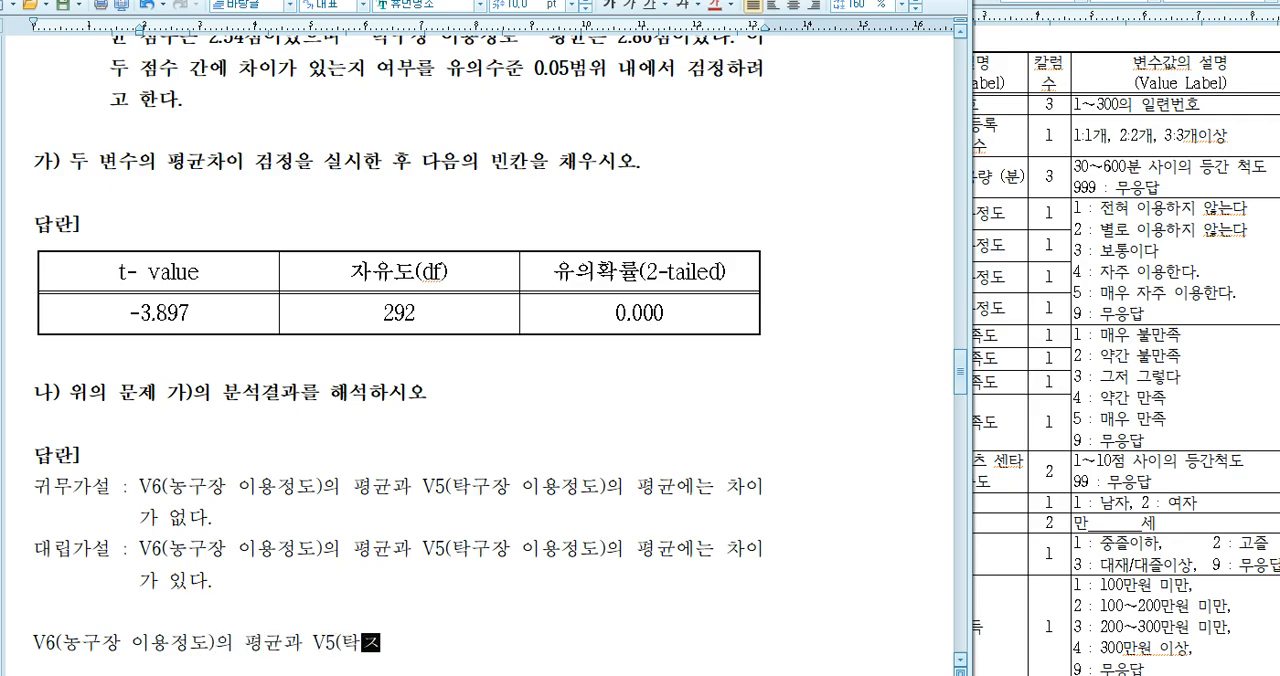
text(도)의 평)
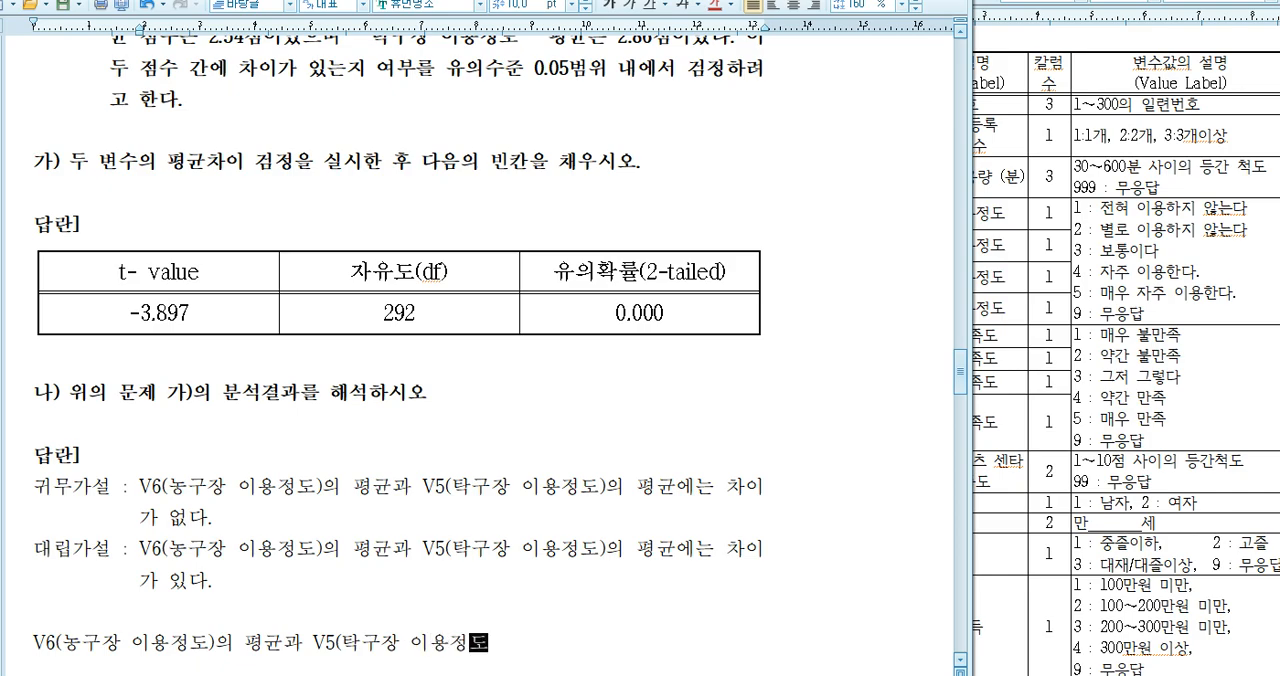
text(규)
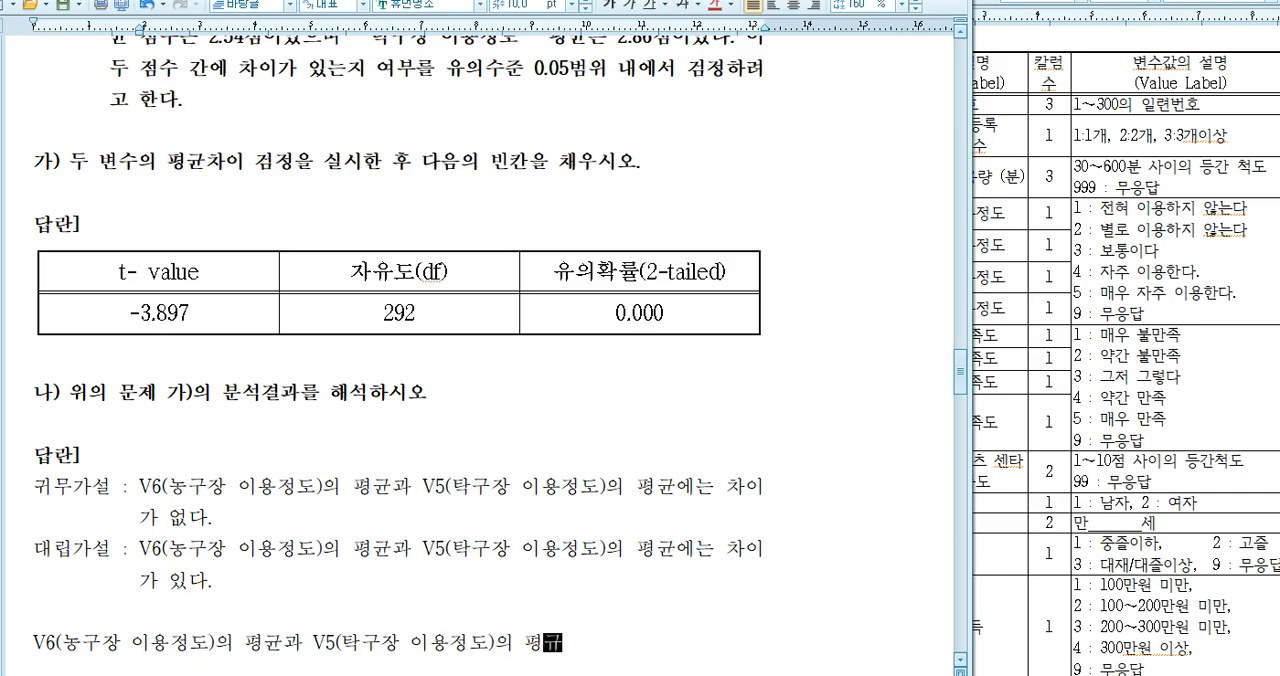
text(균 차익)
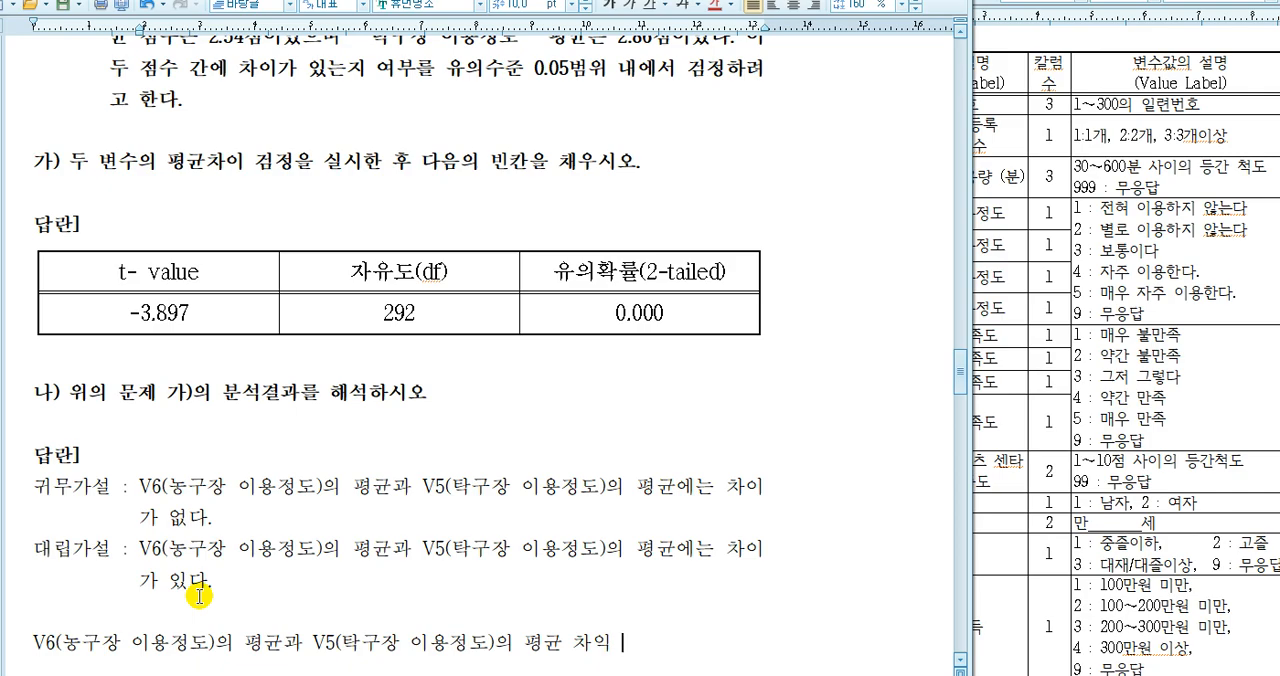
Continue the interpretation sentence with "V5(탁구장 이용정도)의 평균 차이 검정 결과, 검정 통계량"
key(BackSpace)
key(BackSpace)
text(차이 겆)
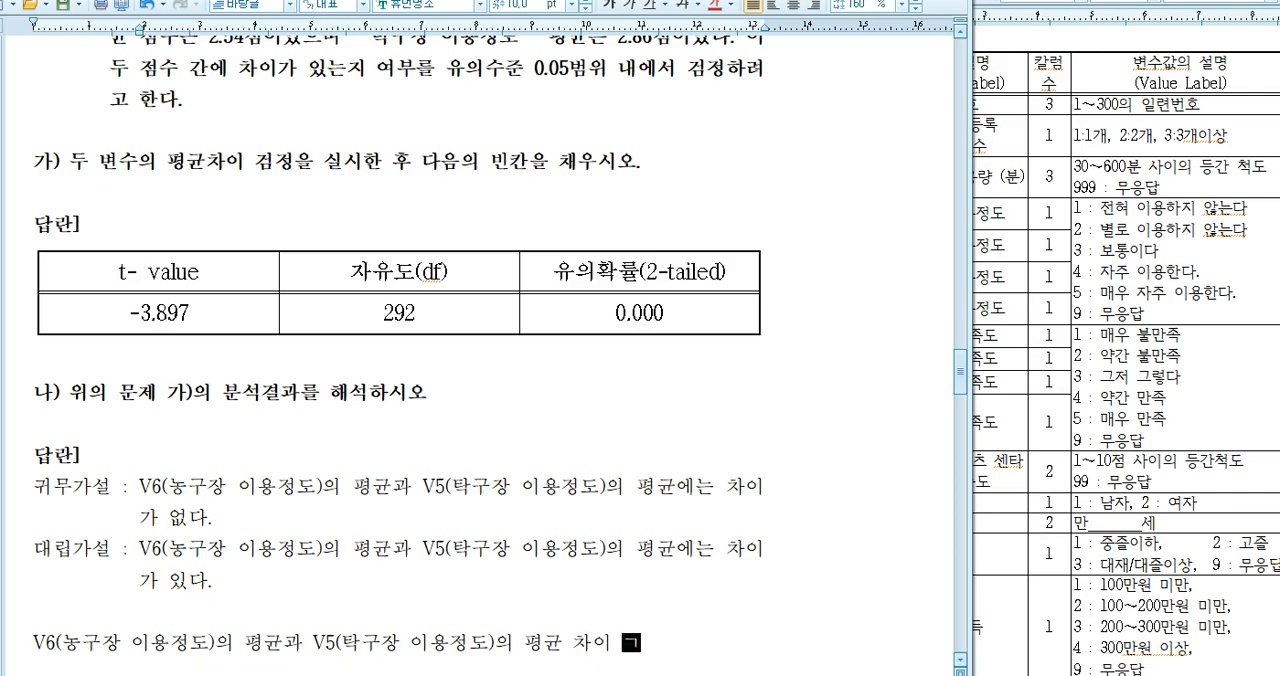
text(정 결과)
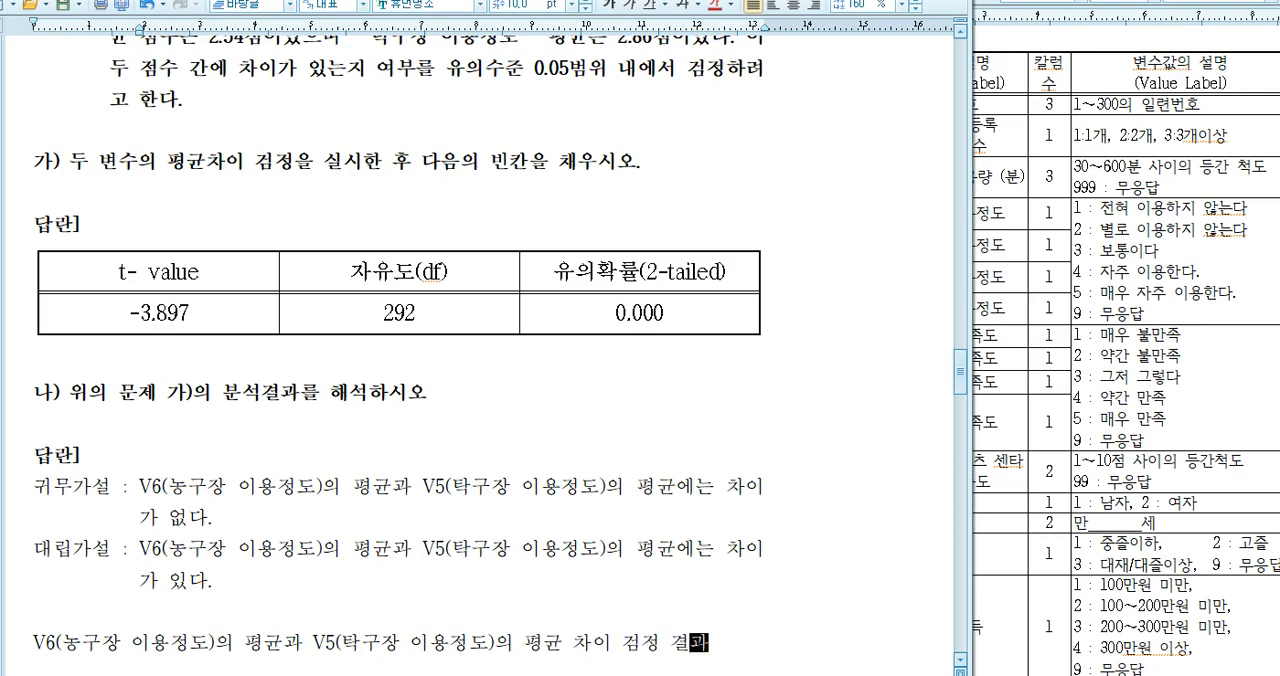
text(, 검정 통계량)
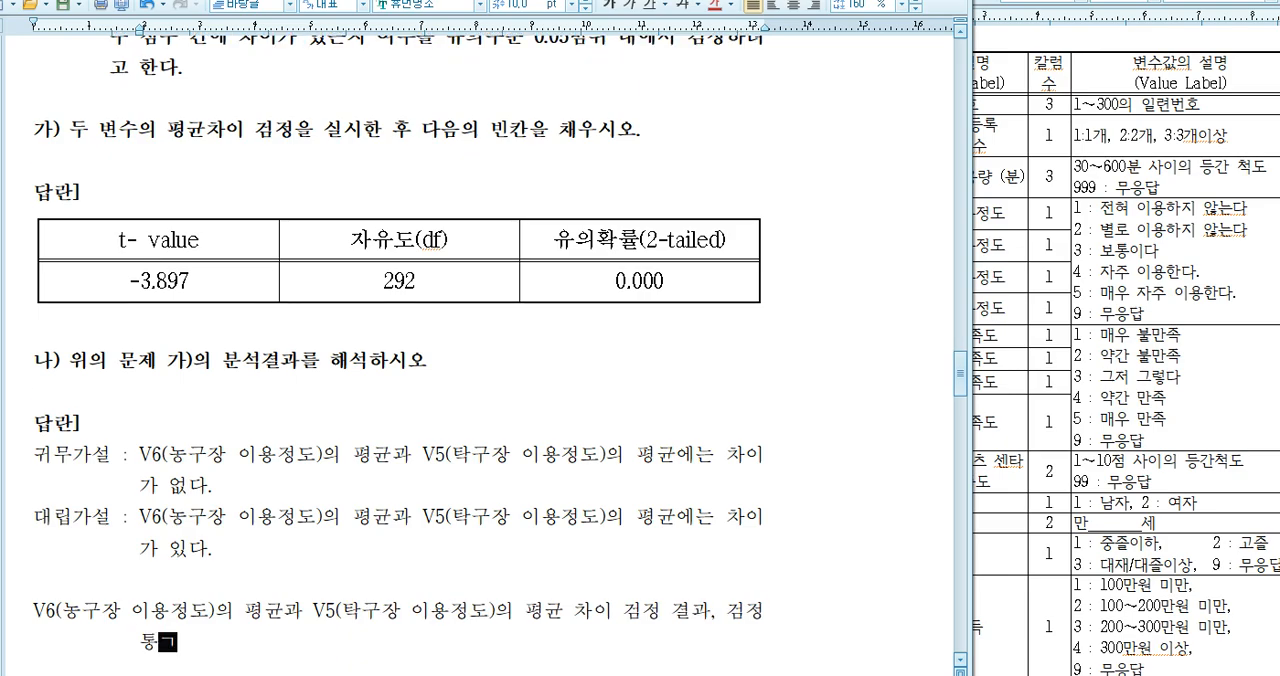
Remove the hanging indent from the interpretation paragraph so its second line starts at the margin
key(Up)
key(Home)
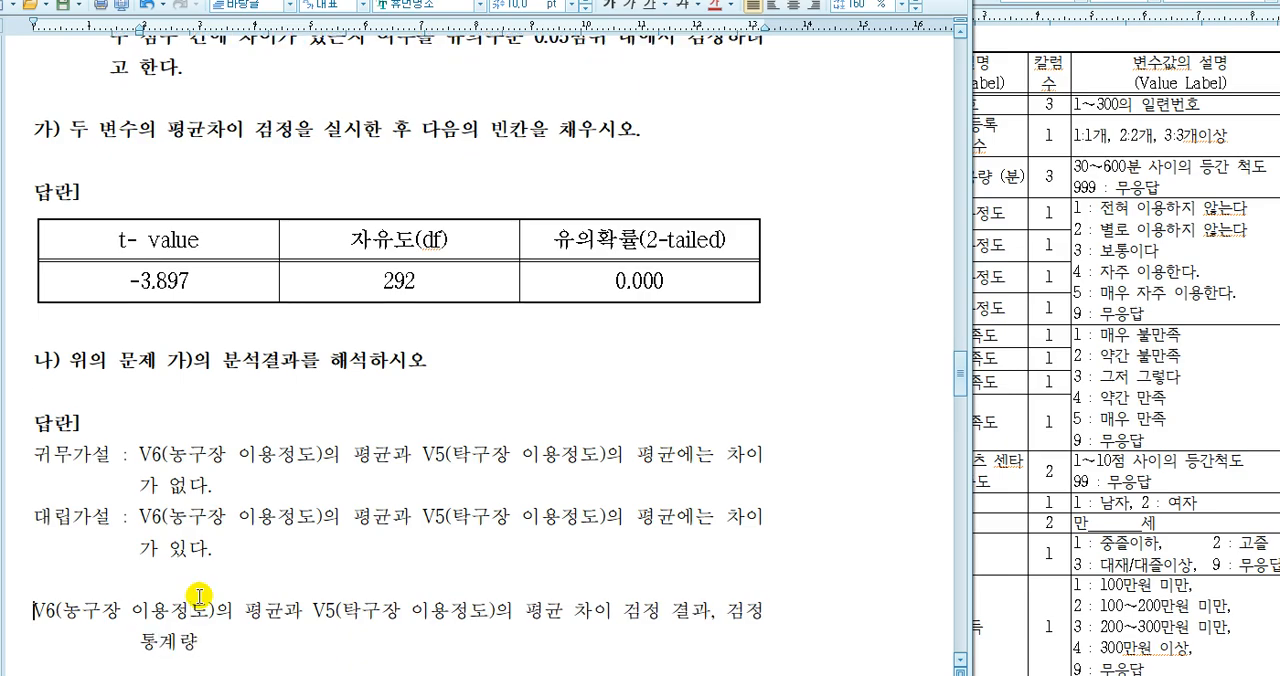
key(shift+Tab)
key(Down)
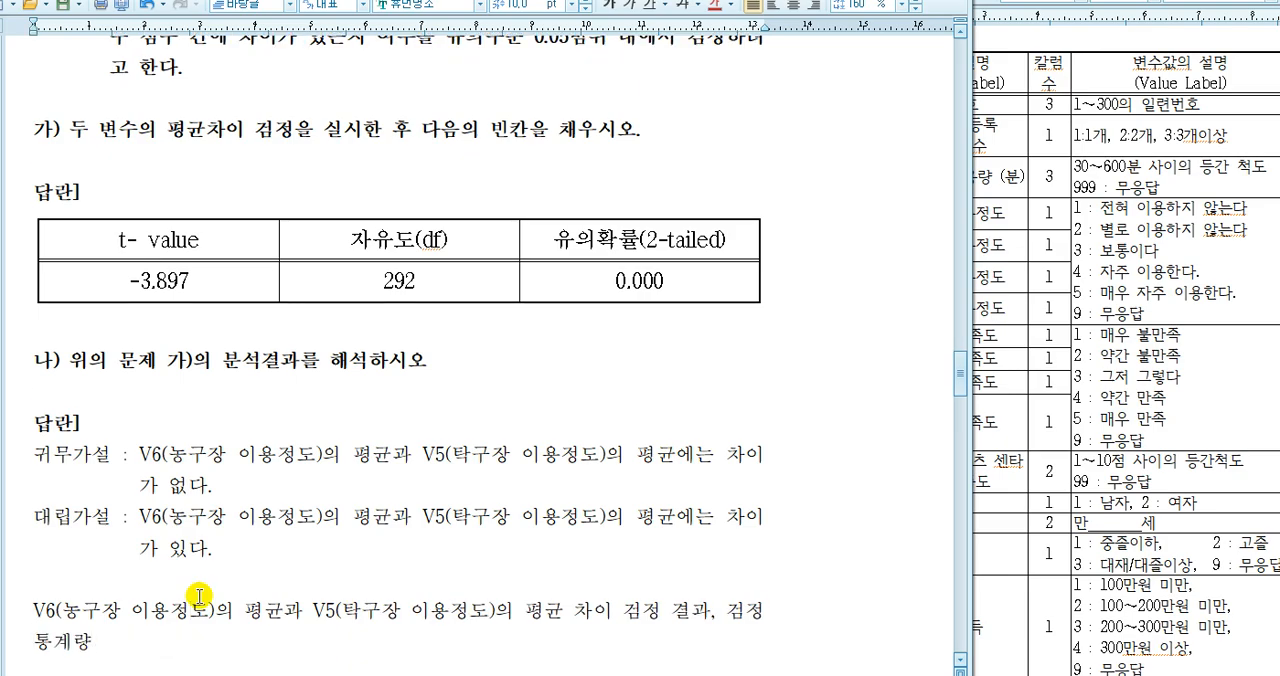
Continue the interpretation sentence after 통계량 with "t=-3.897, 자유도 = 292, 유의확률"
key(End)
text(t=)
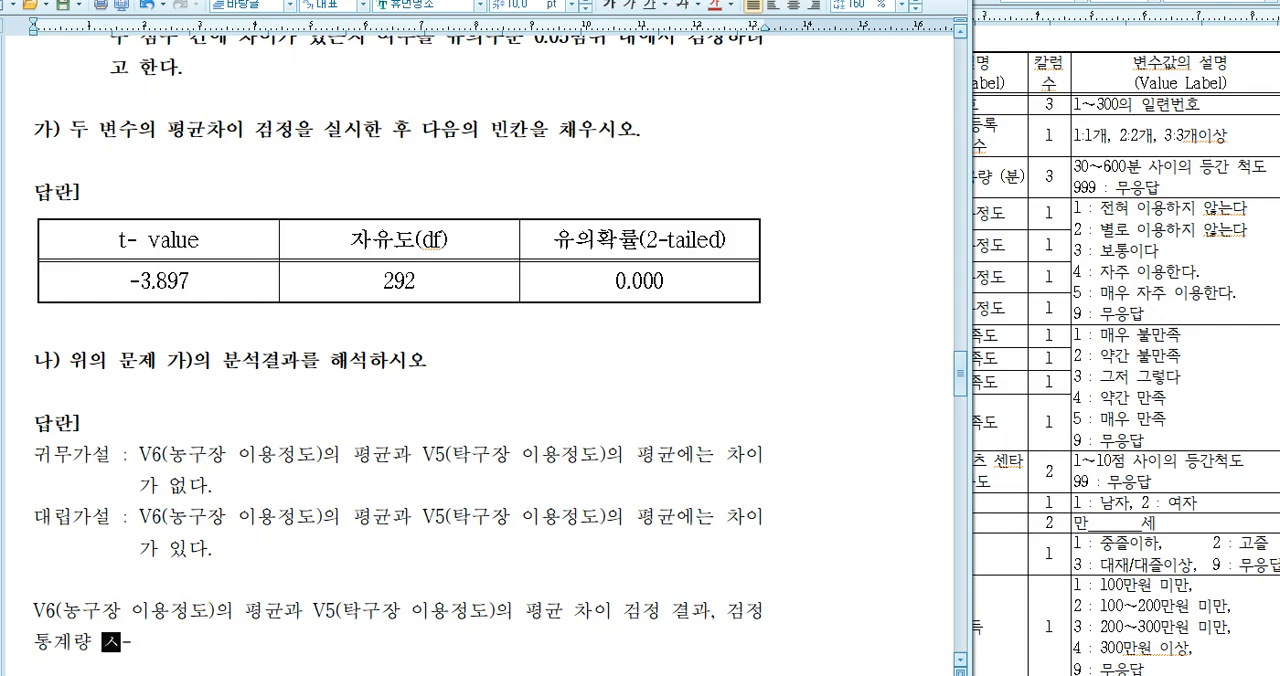
text(-)
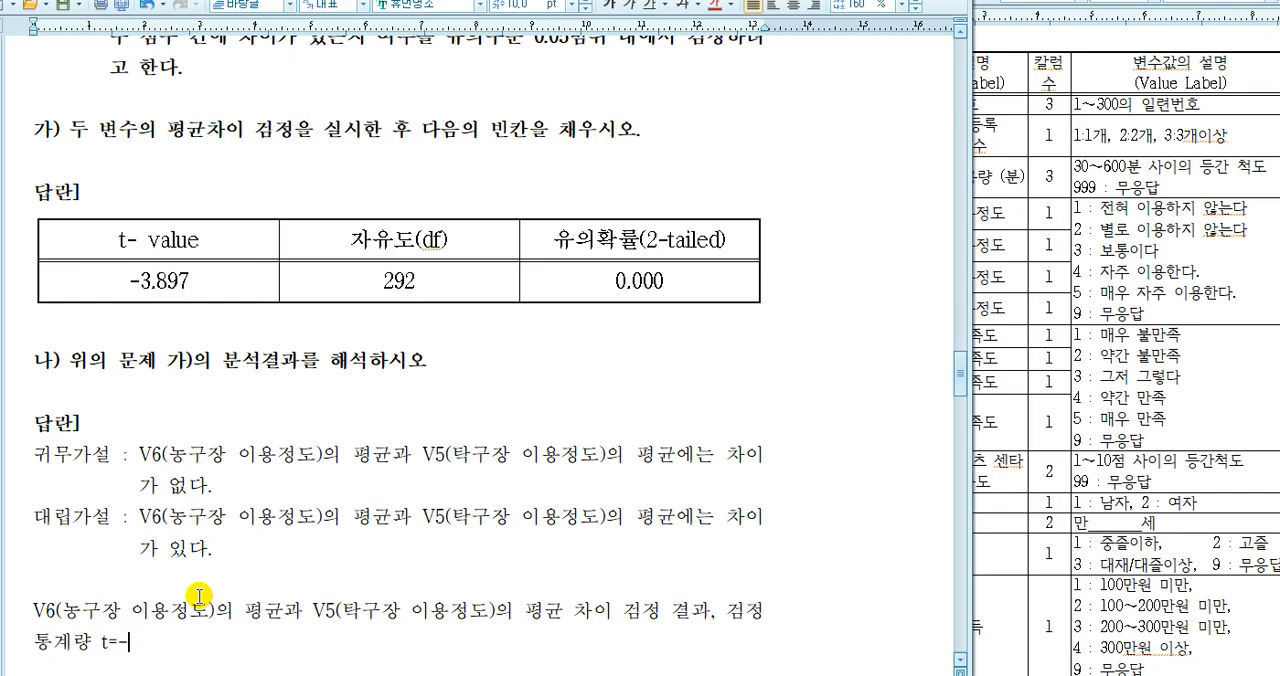
text(3.897, 자유도 )
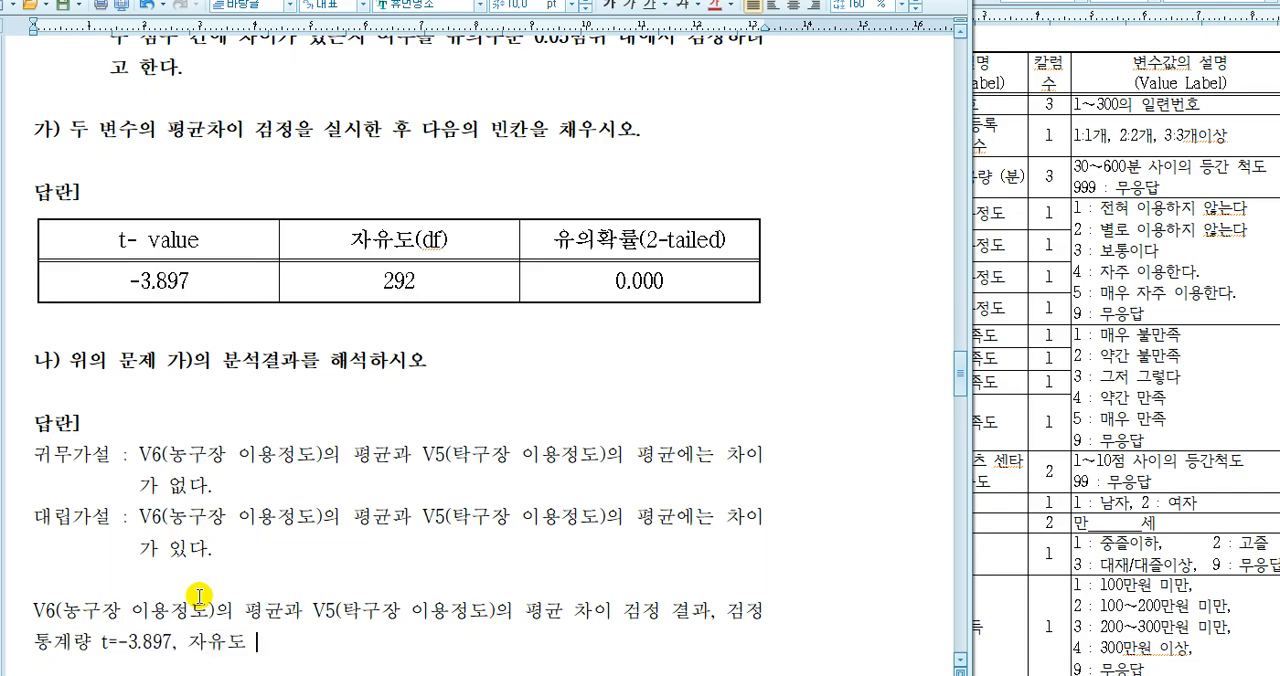
text( = 292)
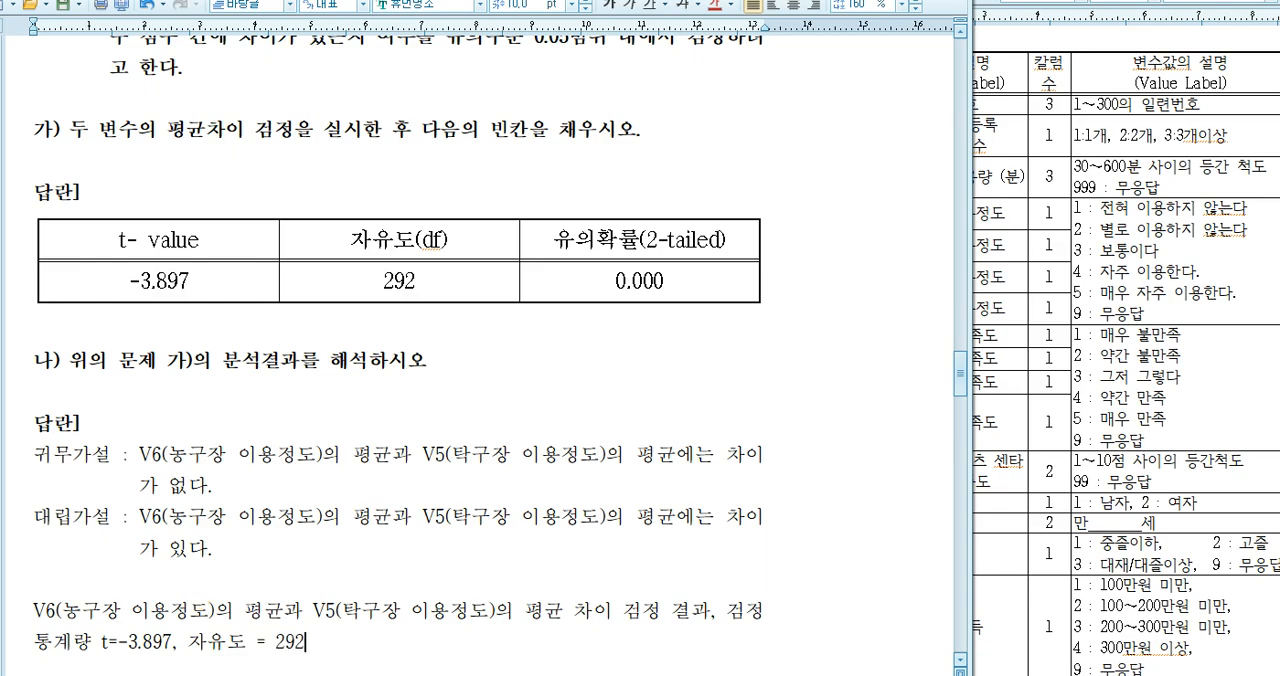
text(, 유의확률 )
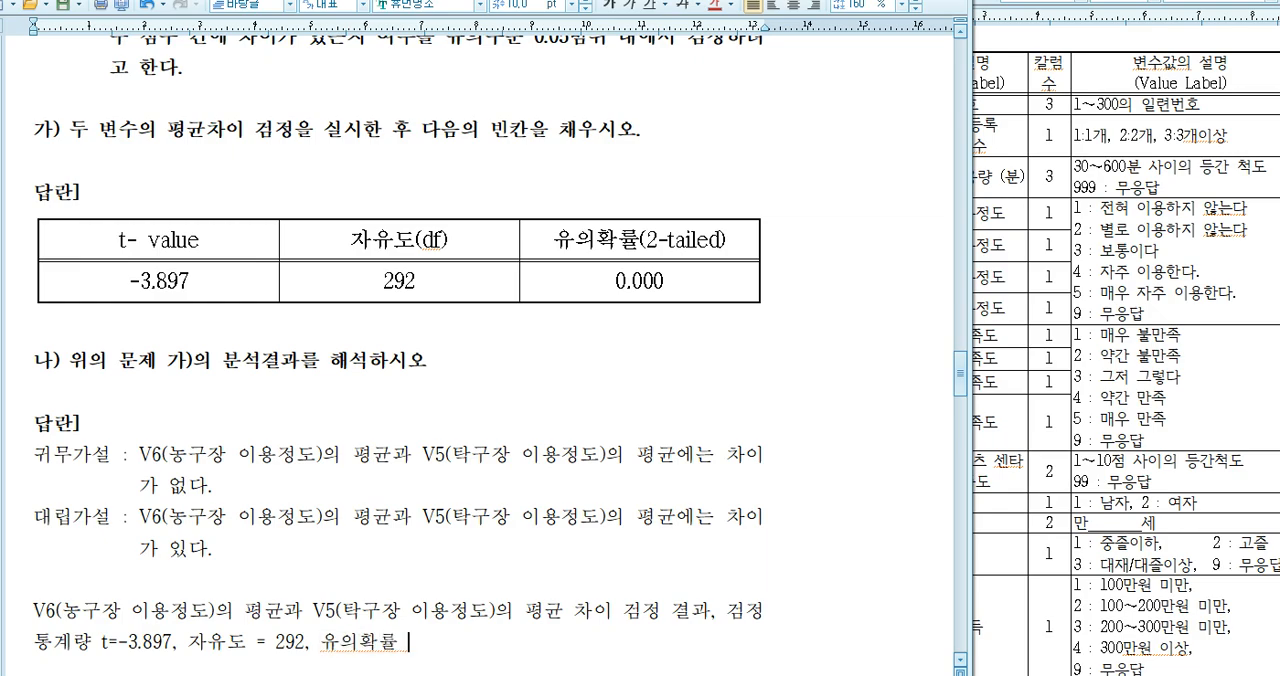
text(= 0.)
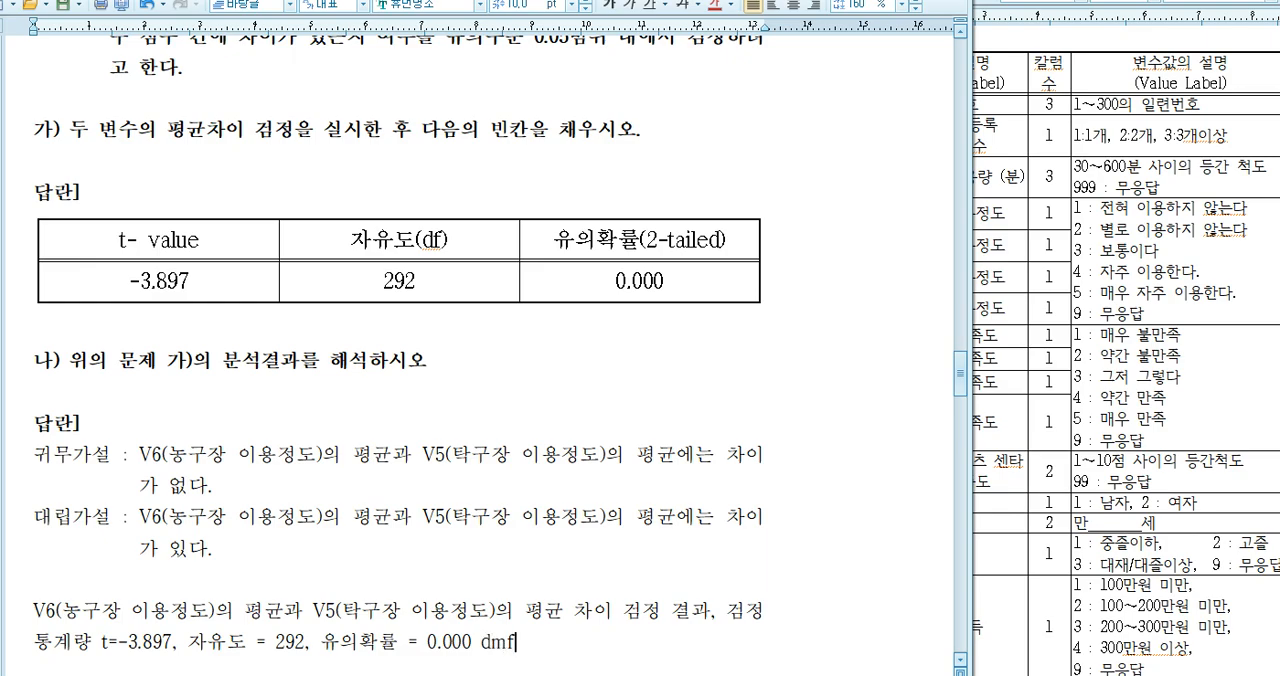
text(000 으로 유읫)
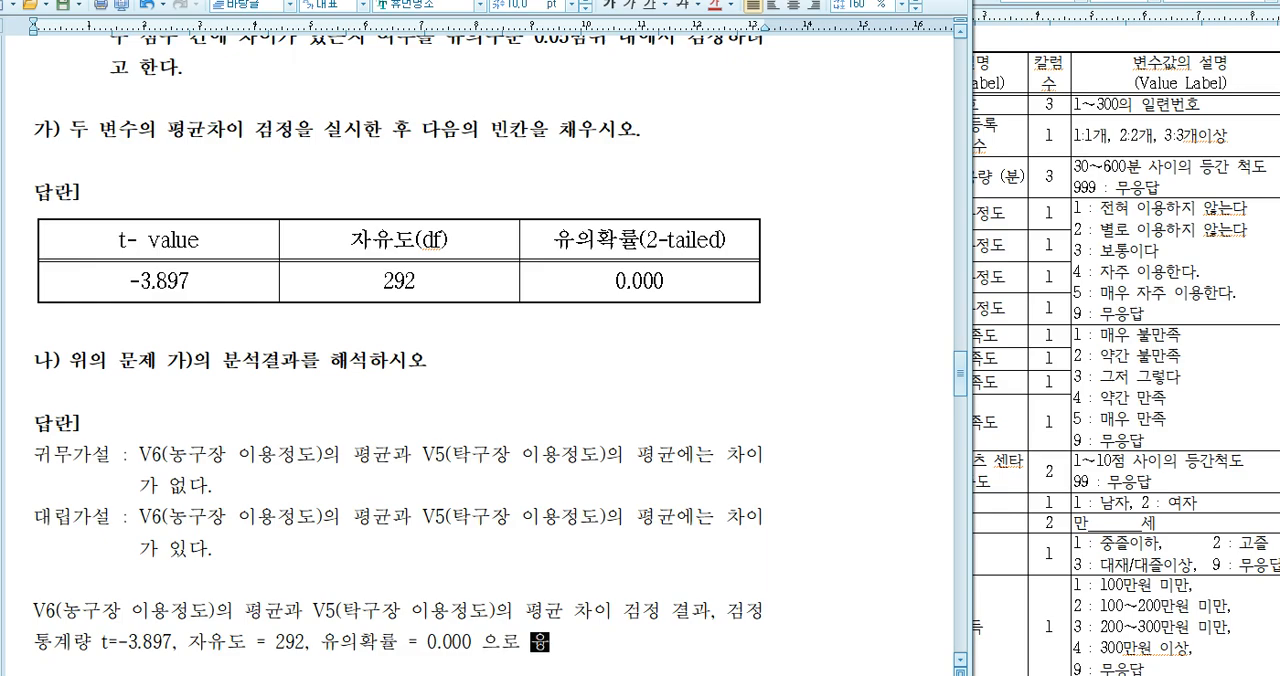
text(수준 0.05보다 작으르)
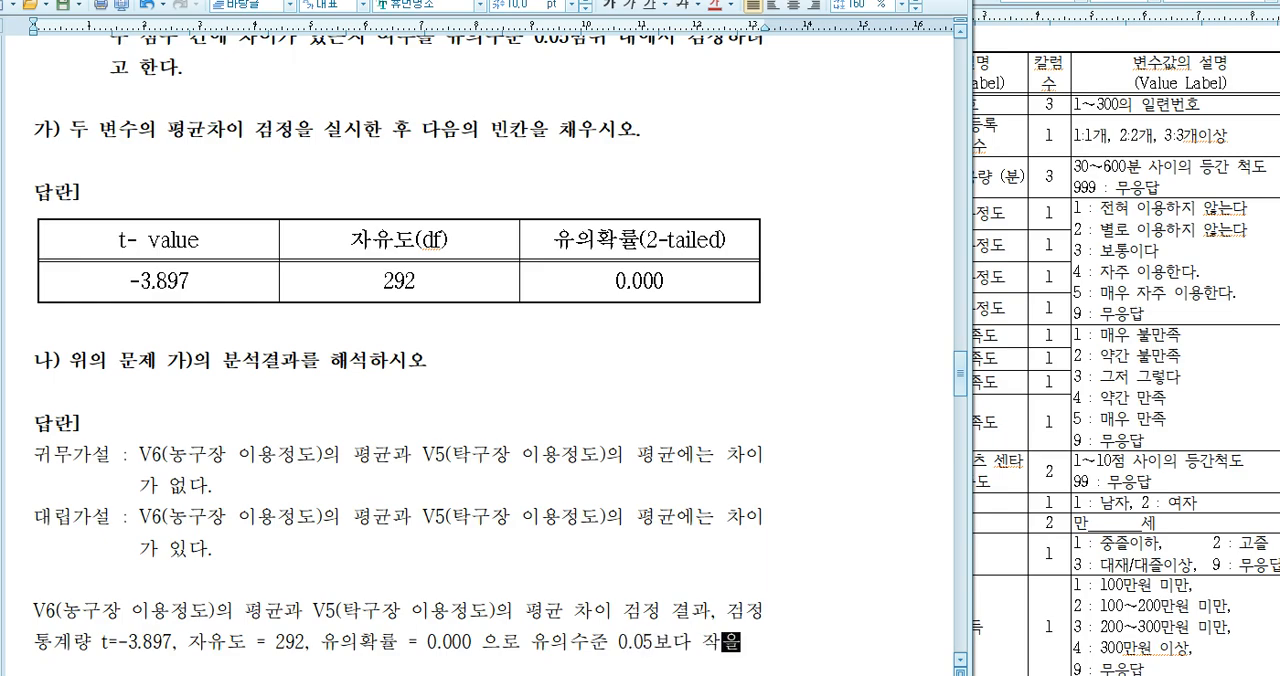
text(로, 귀무)
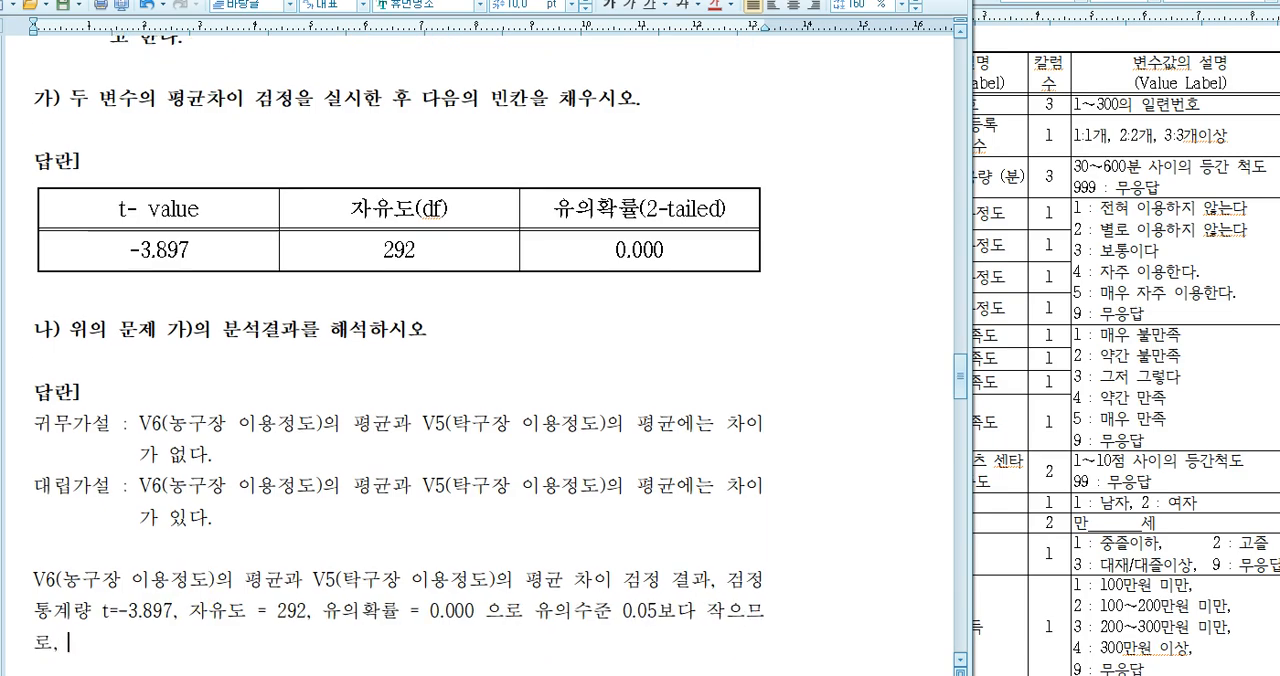
text(가설을 기가가)
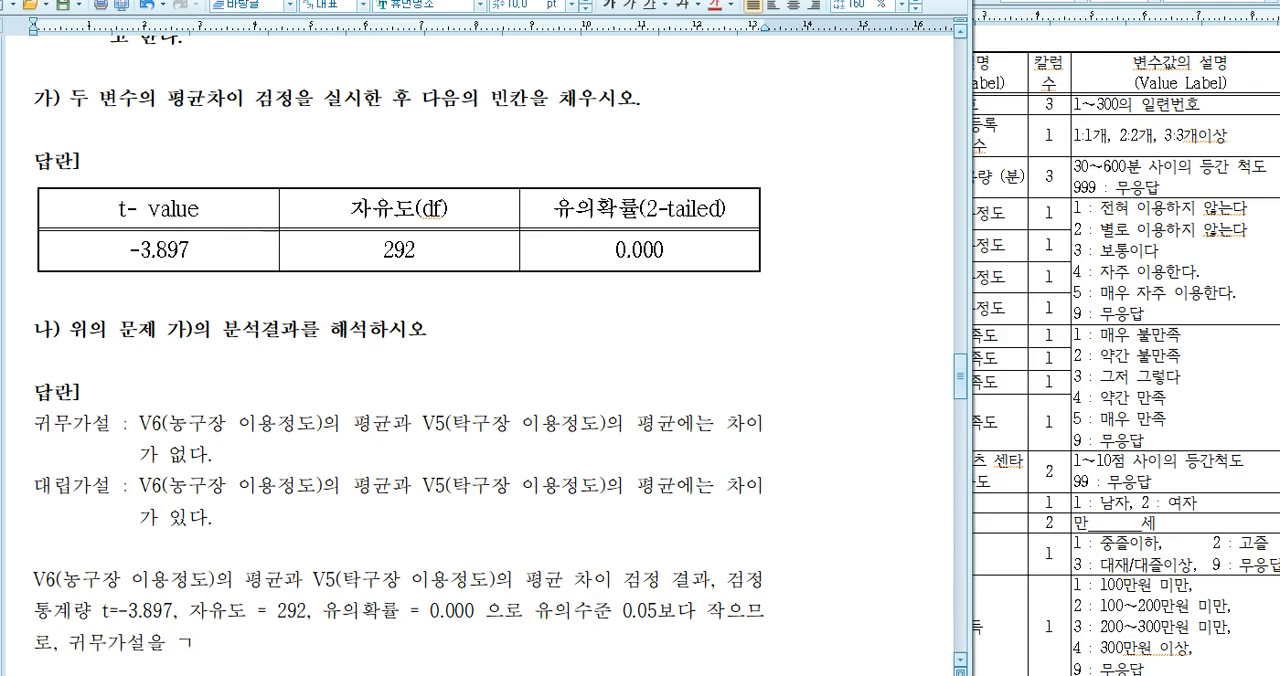
text(ㄱㅎㅏㄹ 수 있다.)
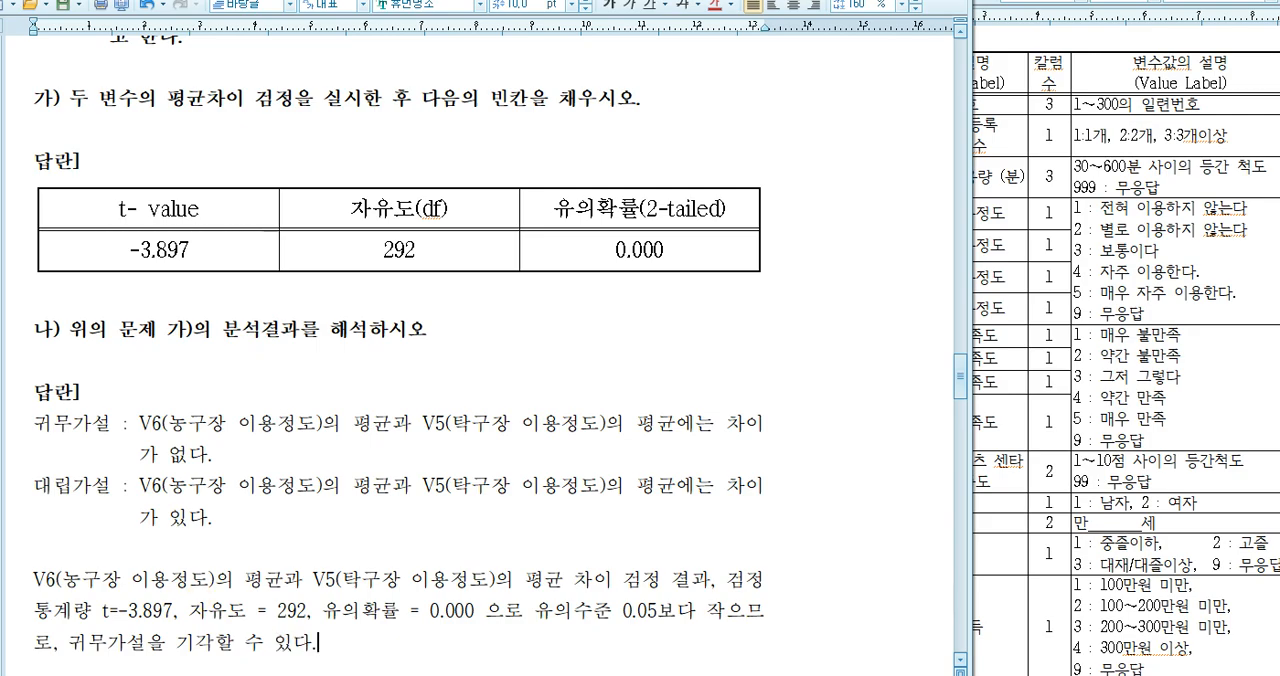
Finish the interpretation sentence with "= 0.000 으로 유의수준 0.05보다 작으므로, 귀무가설을 기각할 수 있다." and start a new line
key(Return)
text(결론)
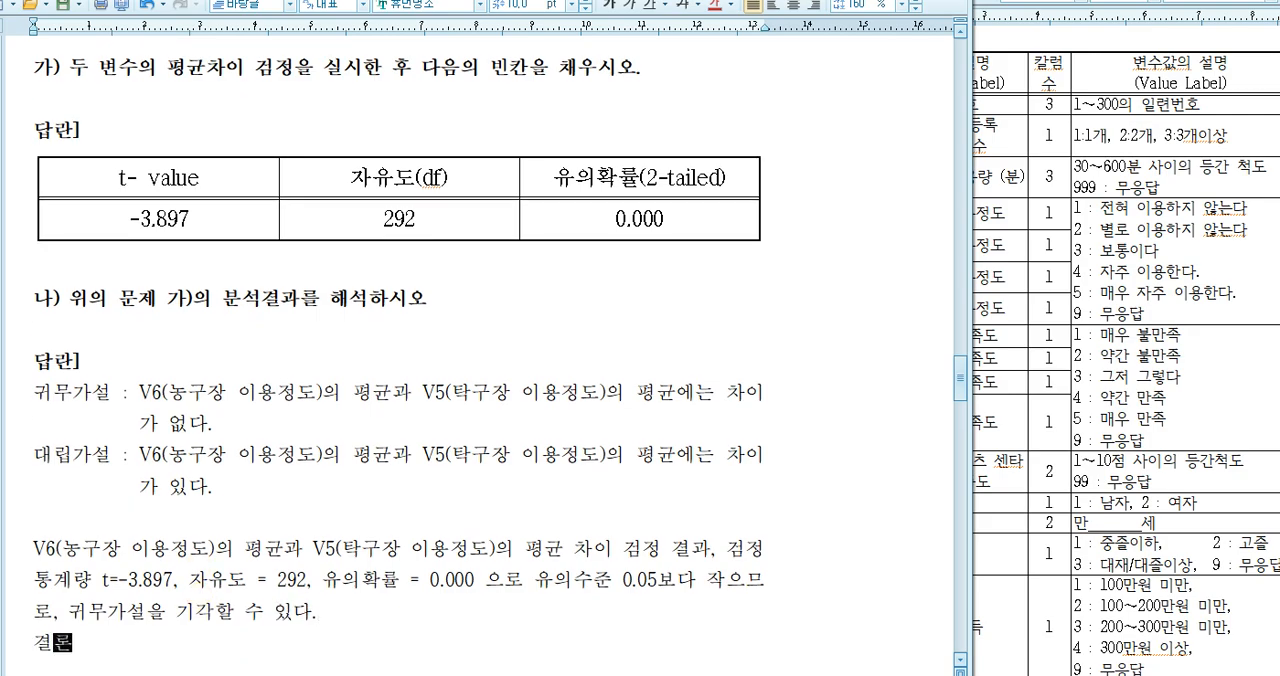
text(적ㅇㅡ로)
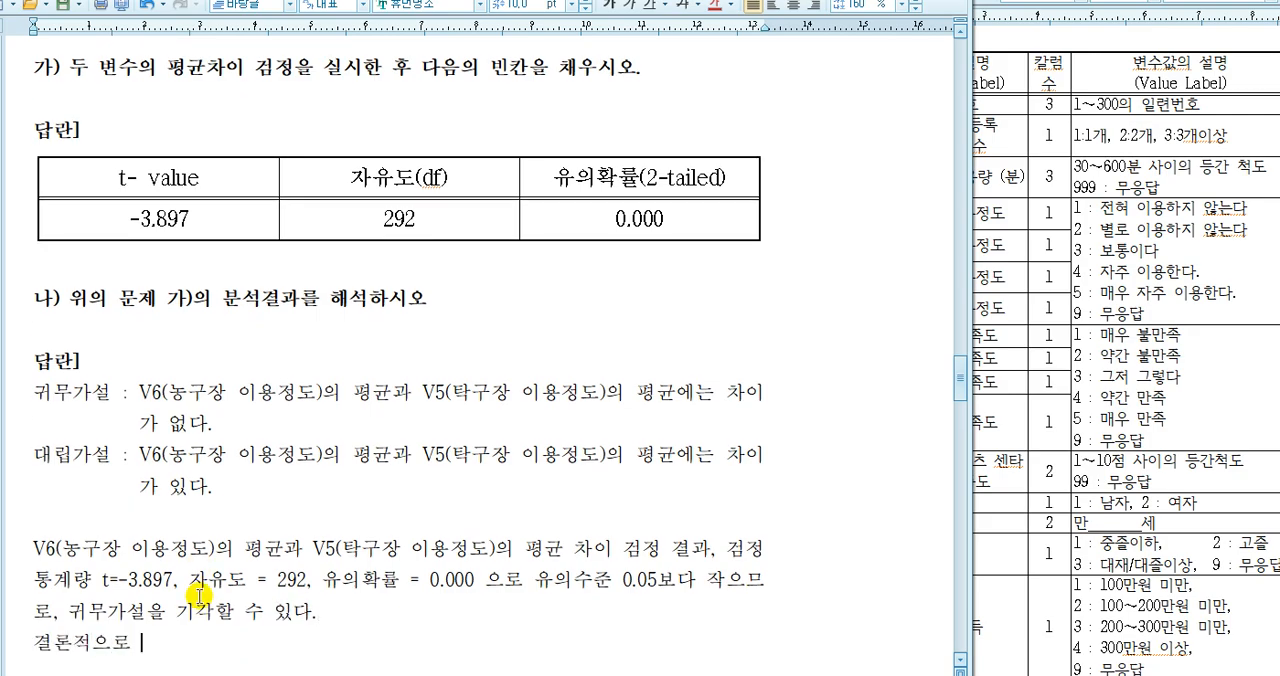
key(shift+End)
key(Delete)
key(Return)
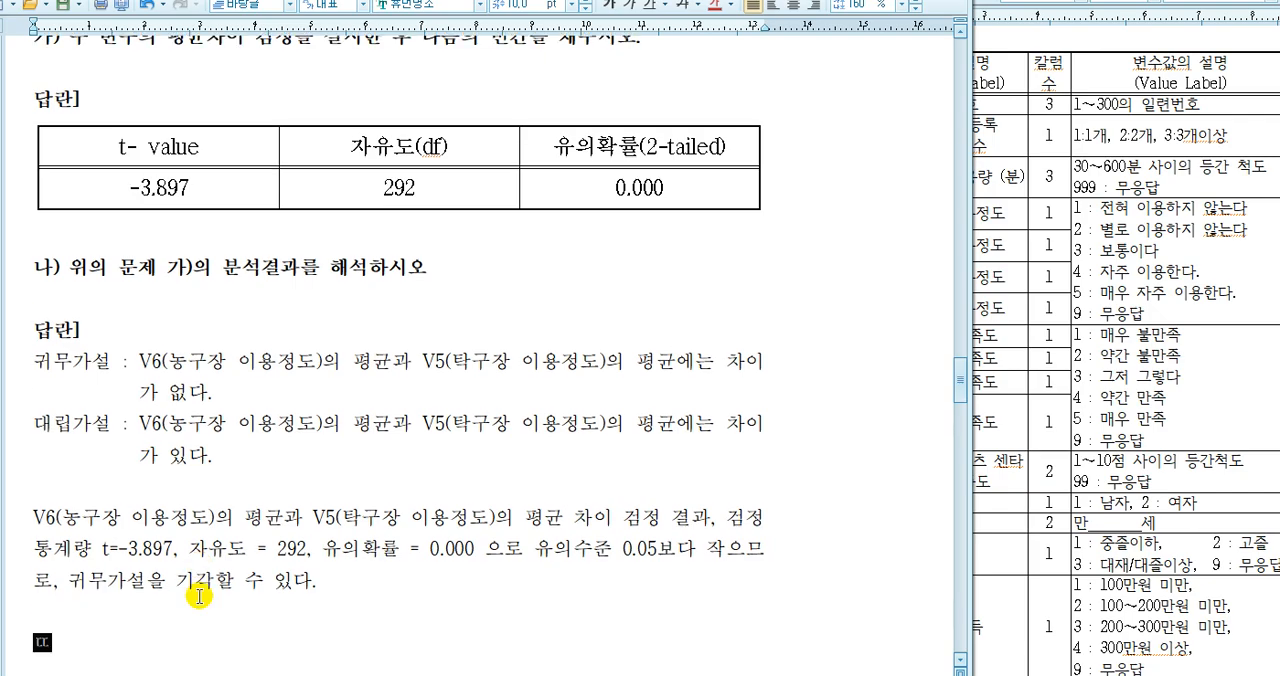
Begin the conclusion on the line below the interpretation with "따라서, V6(농구장 이용정도)의 평균과"
text(따라서)
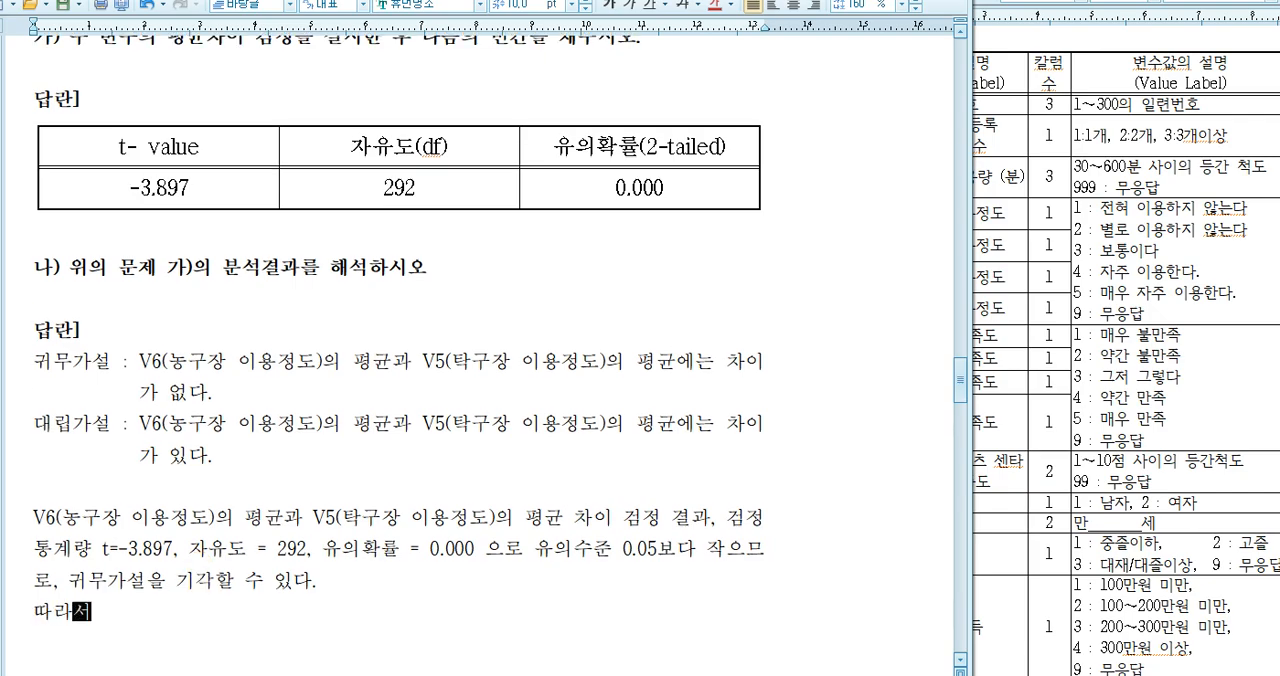
text(, V)
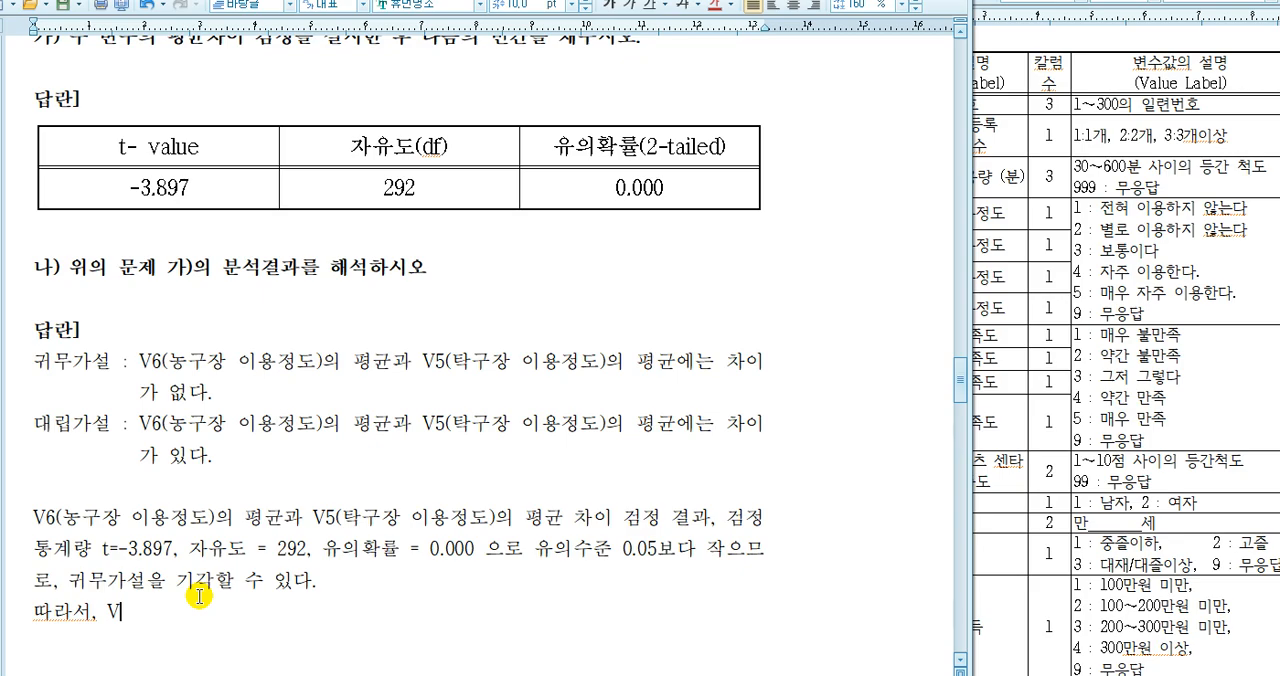
text(6(농)
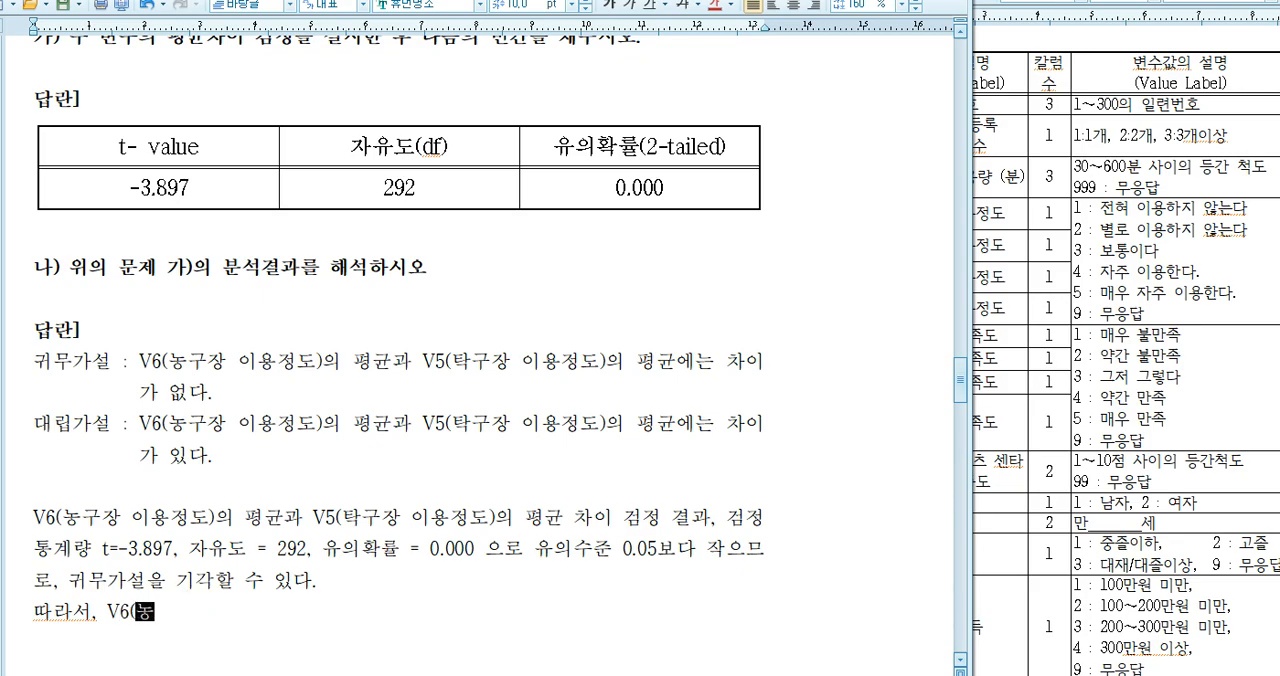
text(구장 이용정도)
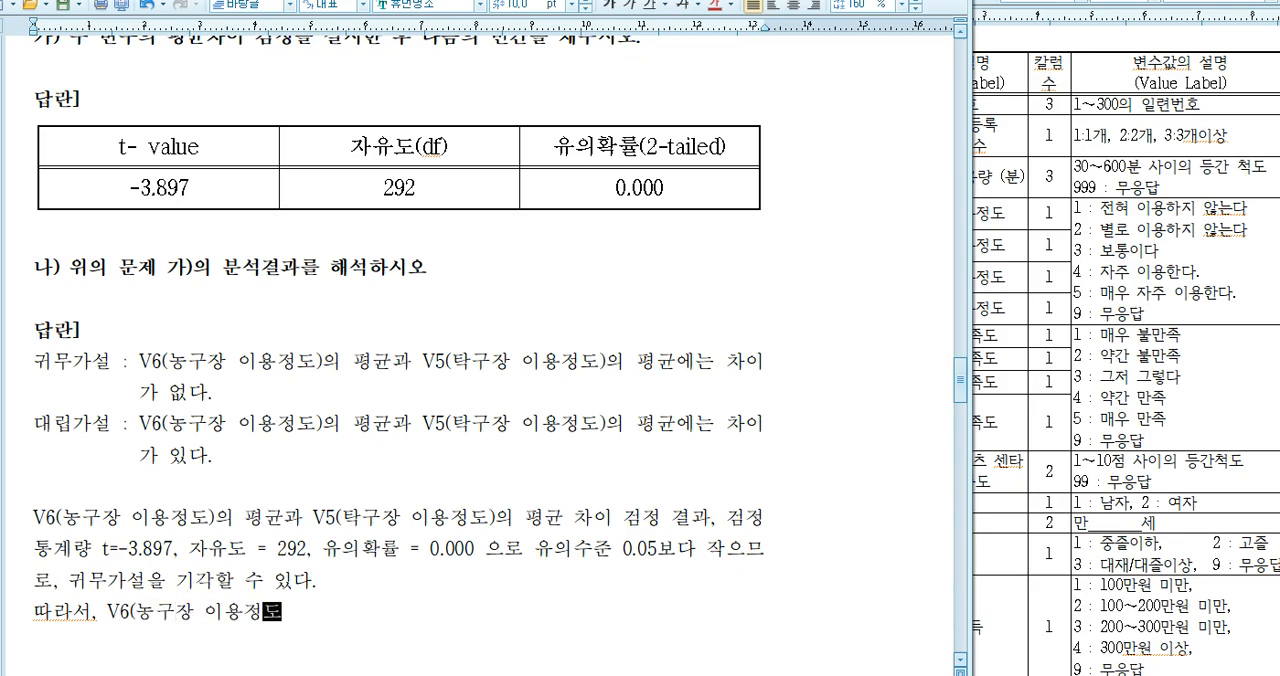
text()의 평균과 )
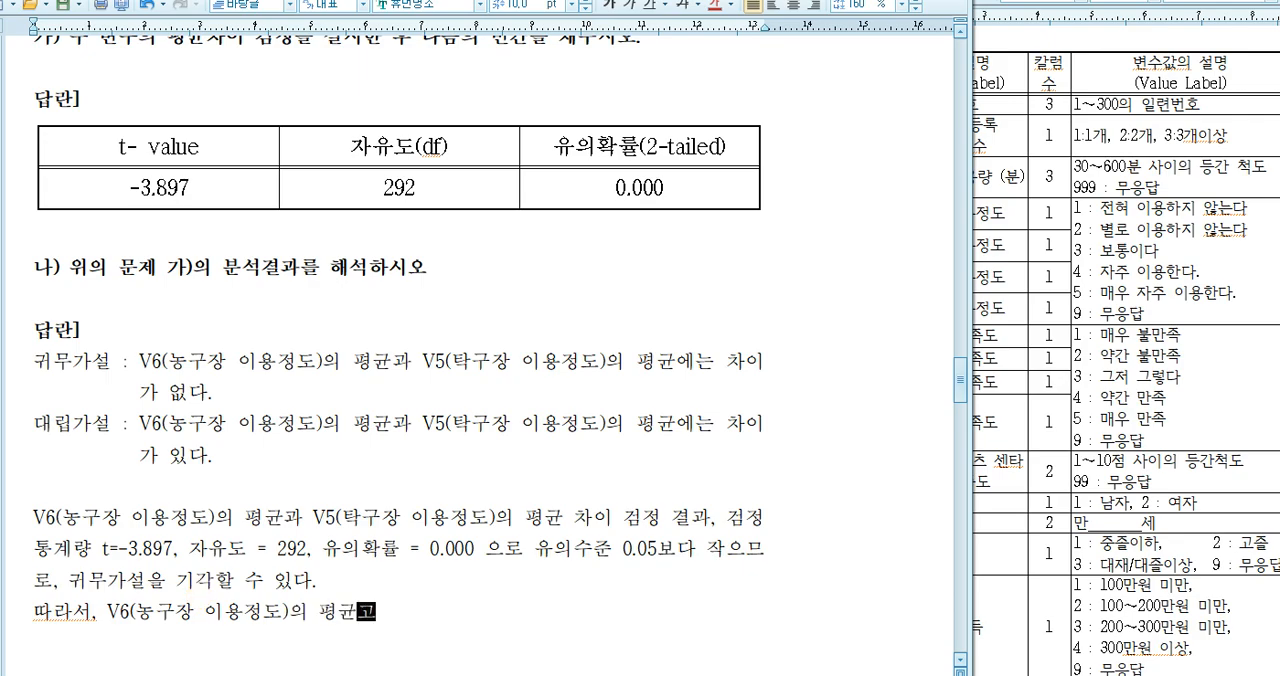
text(V5()
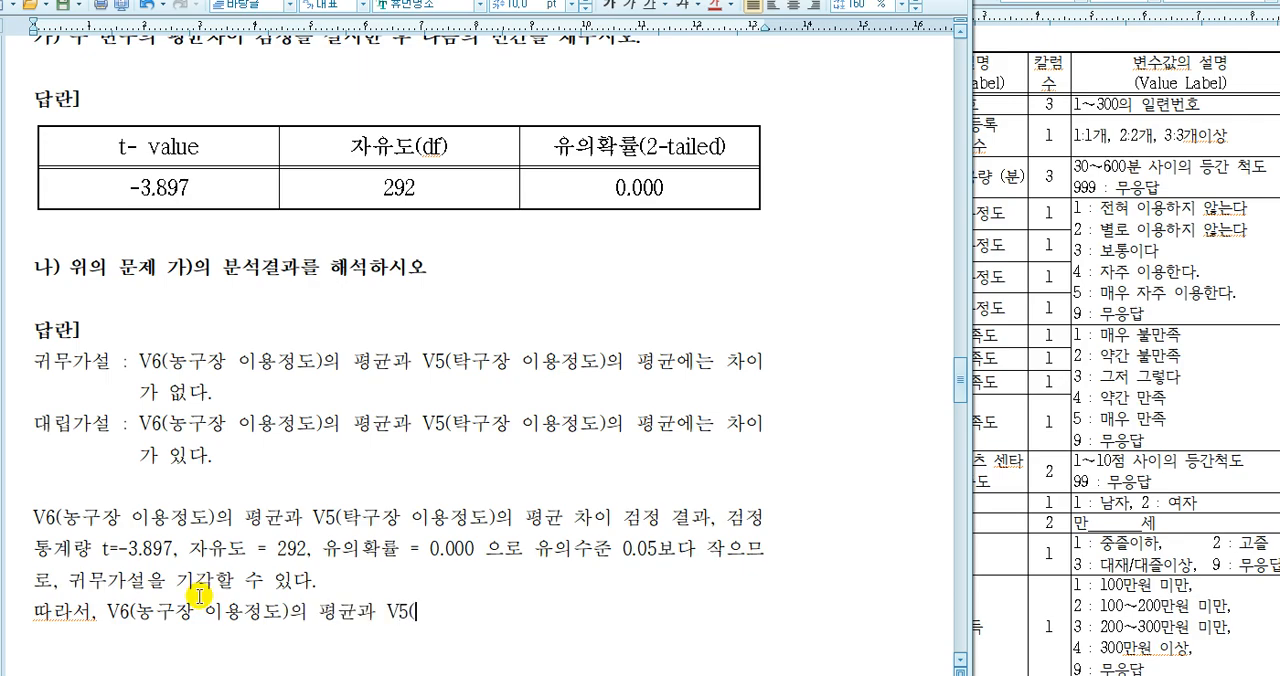
text(xkrrnwkd dldydwjdeh)dml vu)
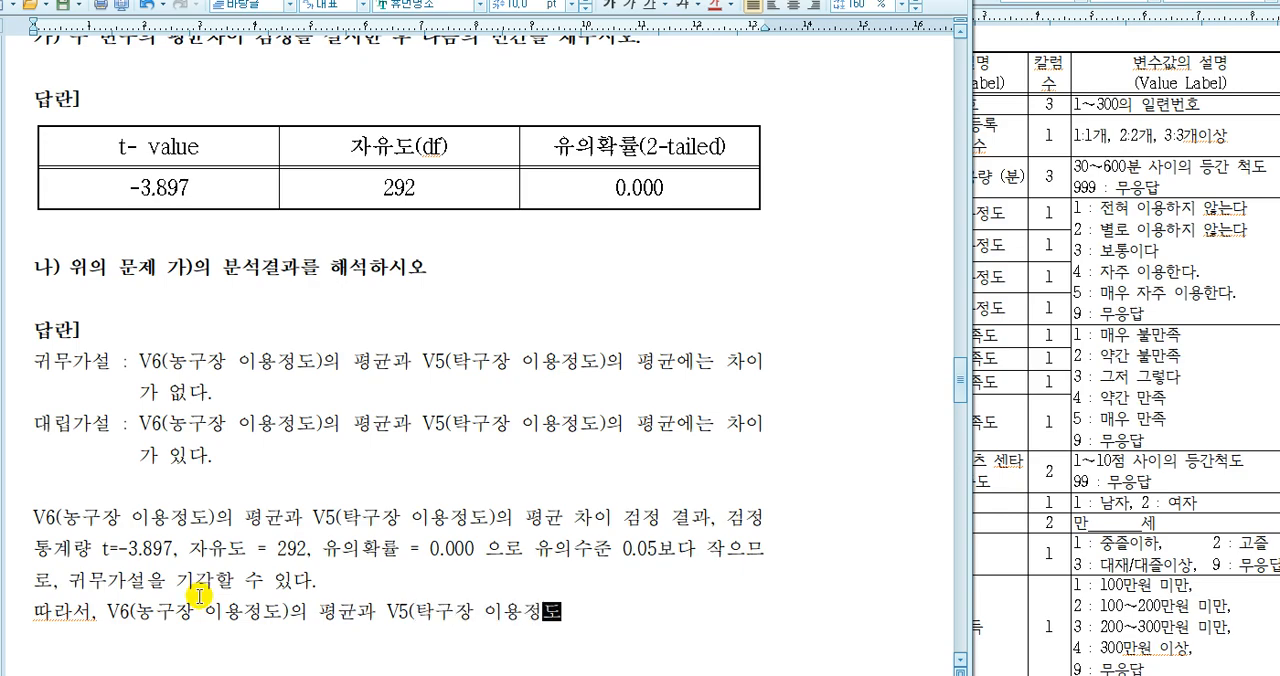
text(drbsdpsms dbdm)
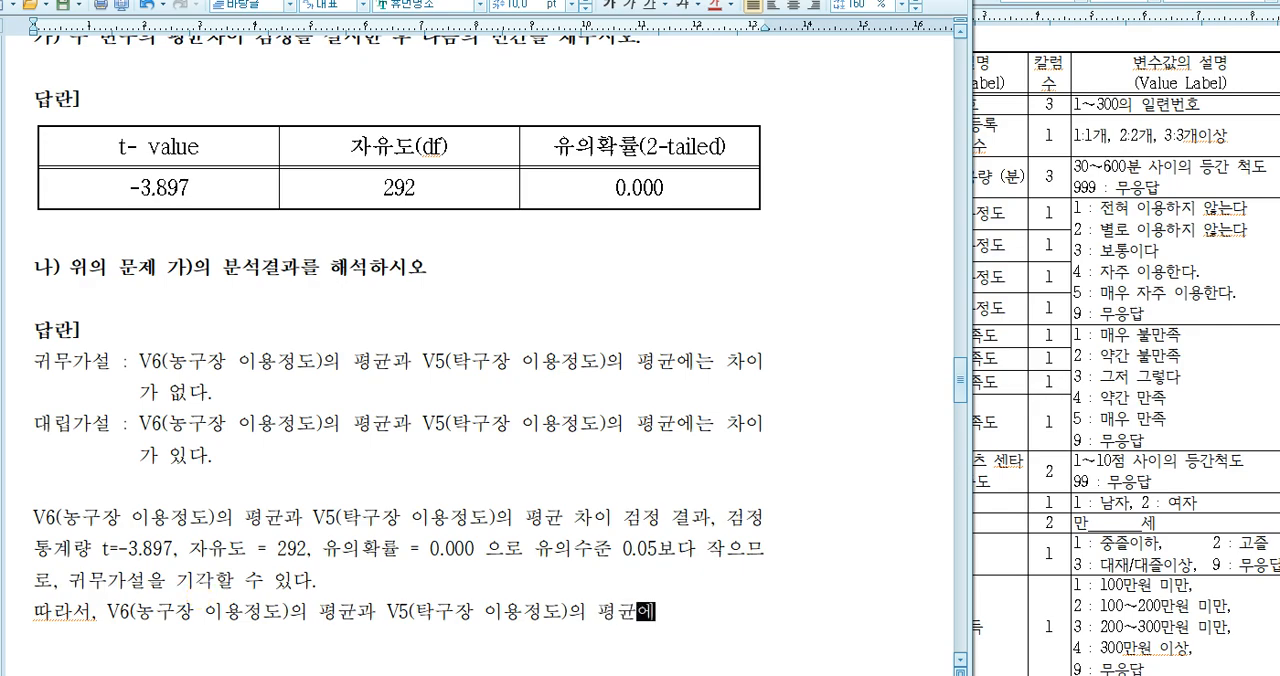
text(lgks ckdlrk dl)
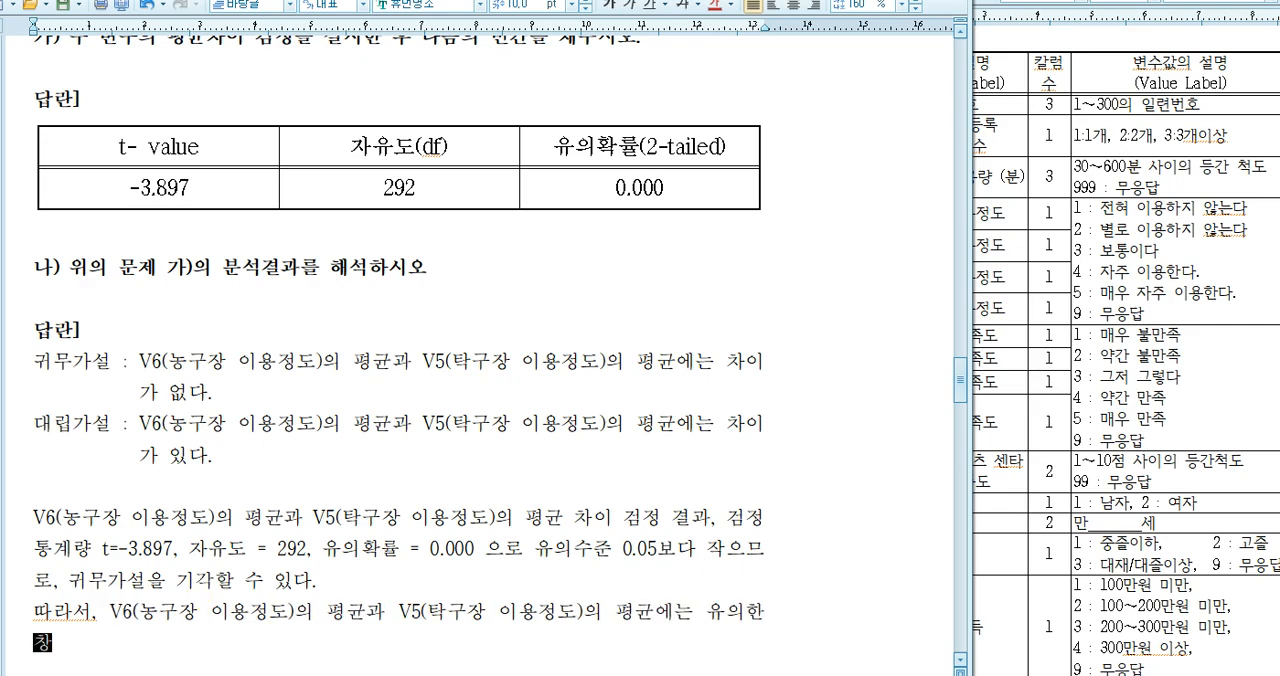
text(Tek.)
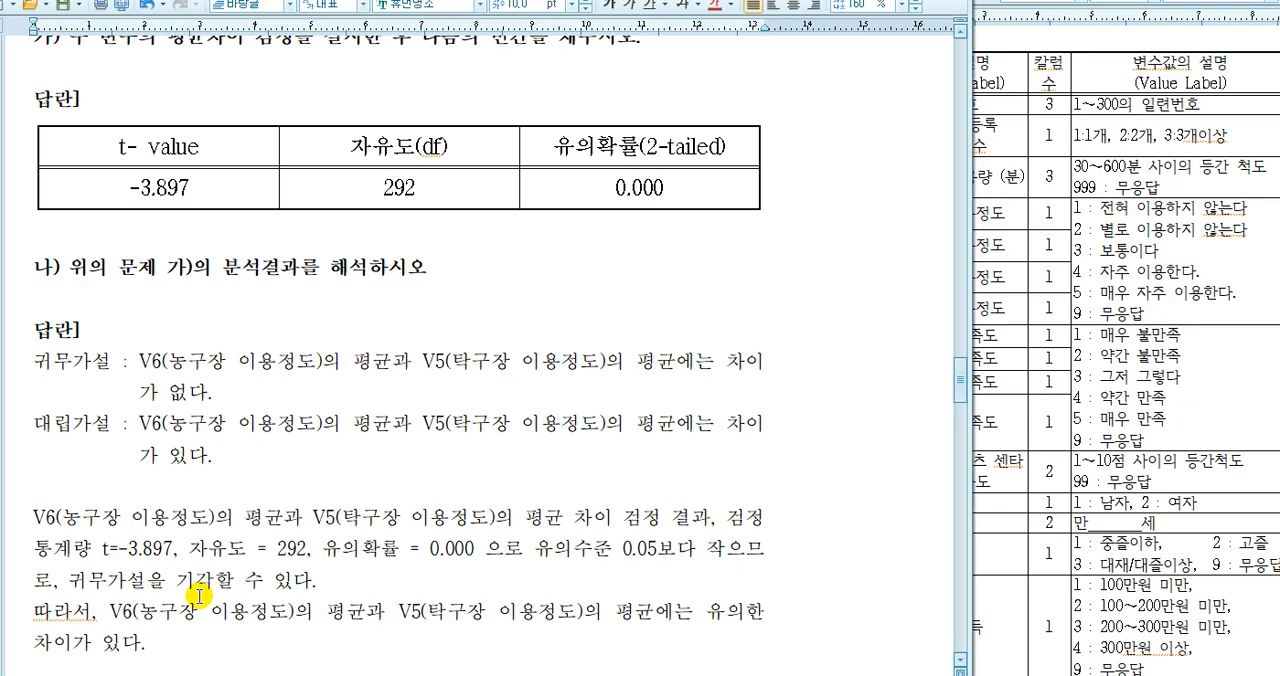
Add a dashed separator line below the conclusion, followed by an empty line
key(Return)
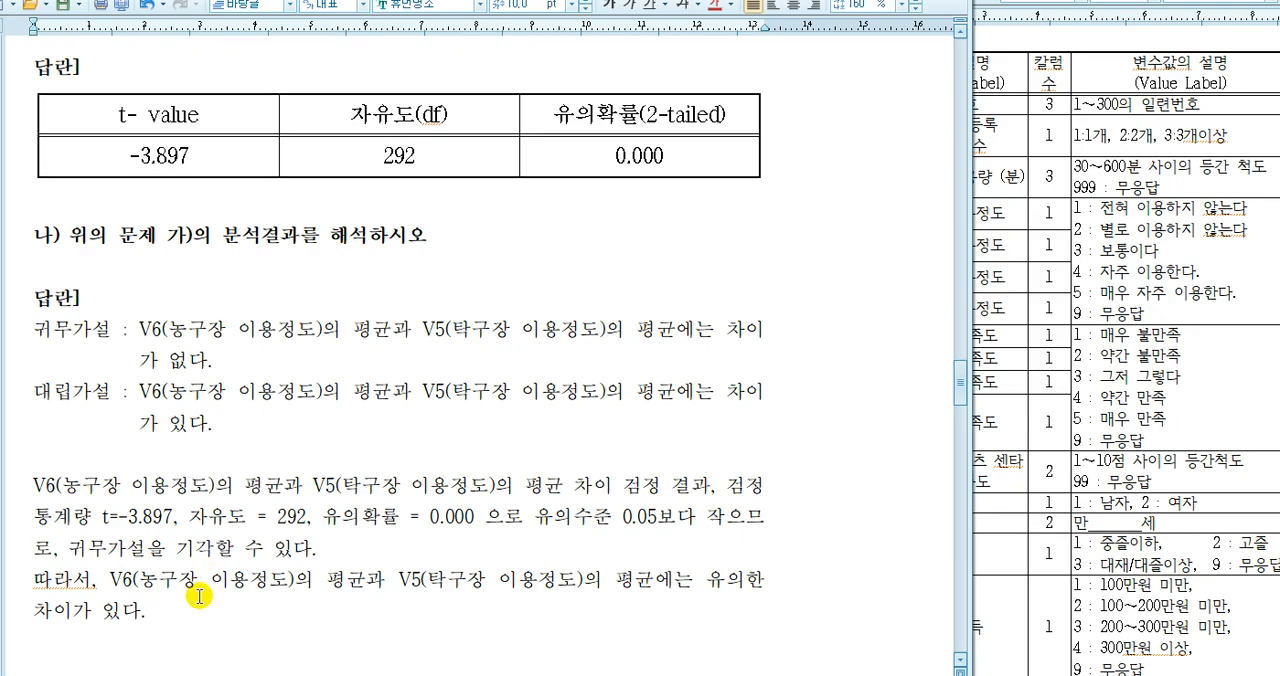
text(---------------------)
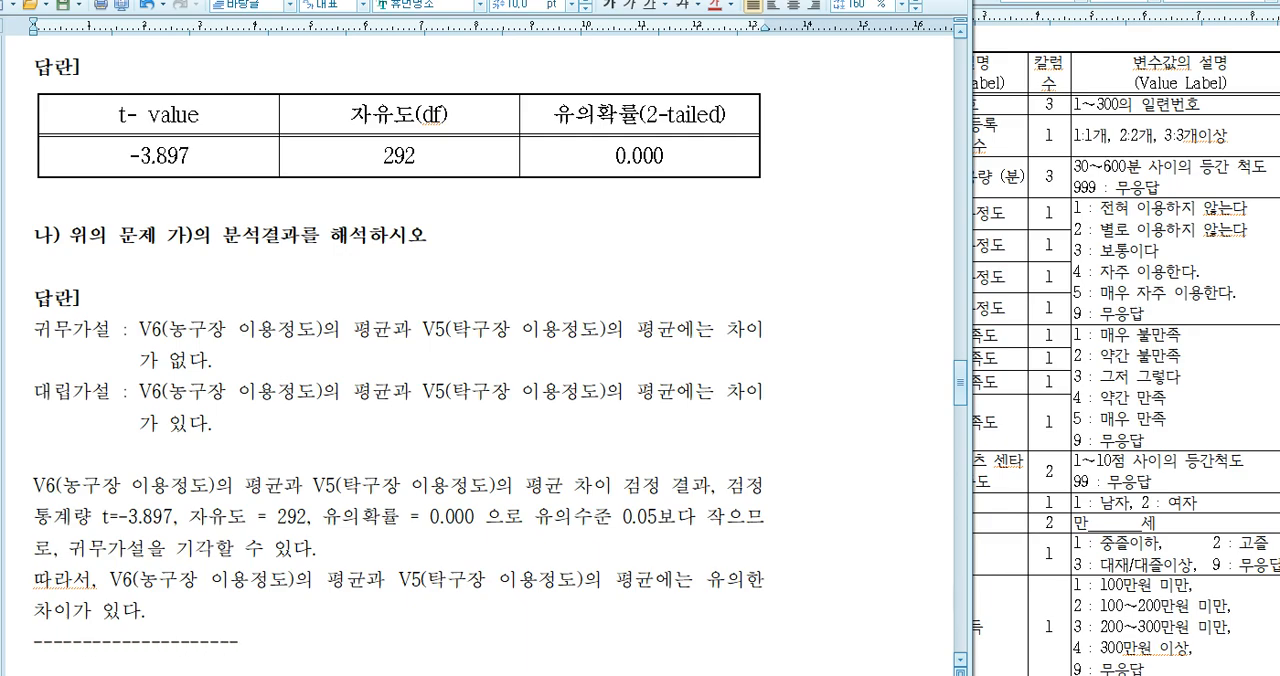
text(-----)
scroll(194, 594, down, 2)
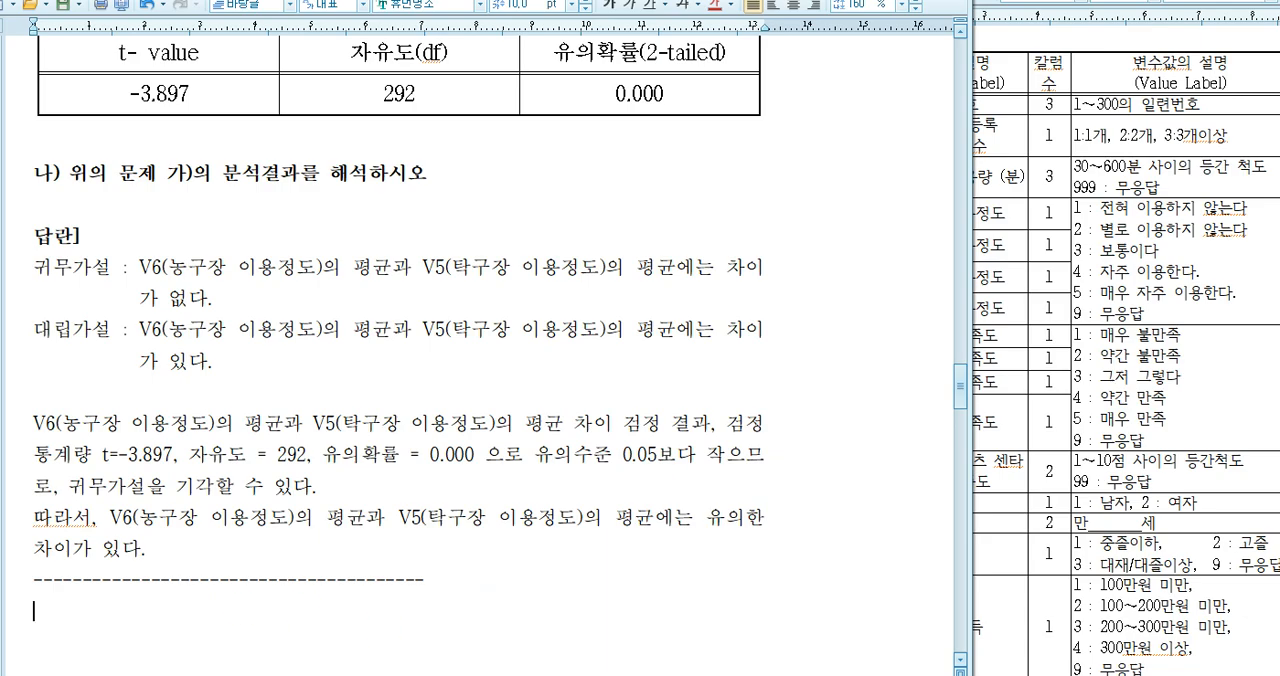
Check the means in the 대응표본 통계량 table in the SPSS output, move that window aside, and return to the line below the dashes
click(860, 672)
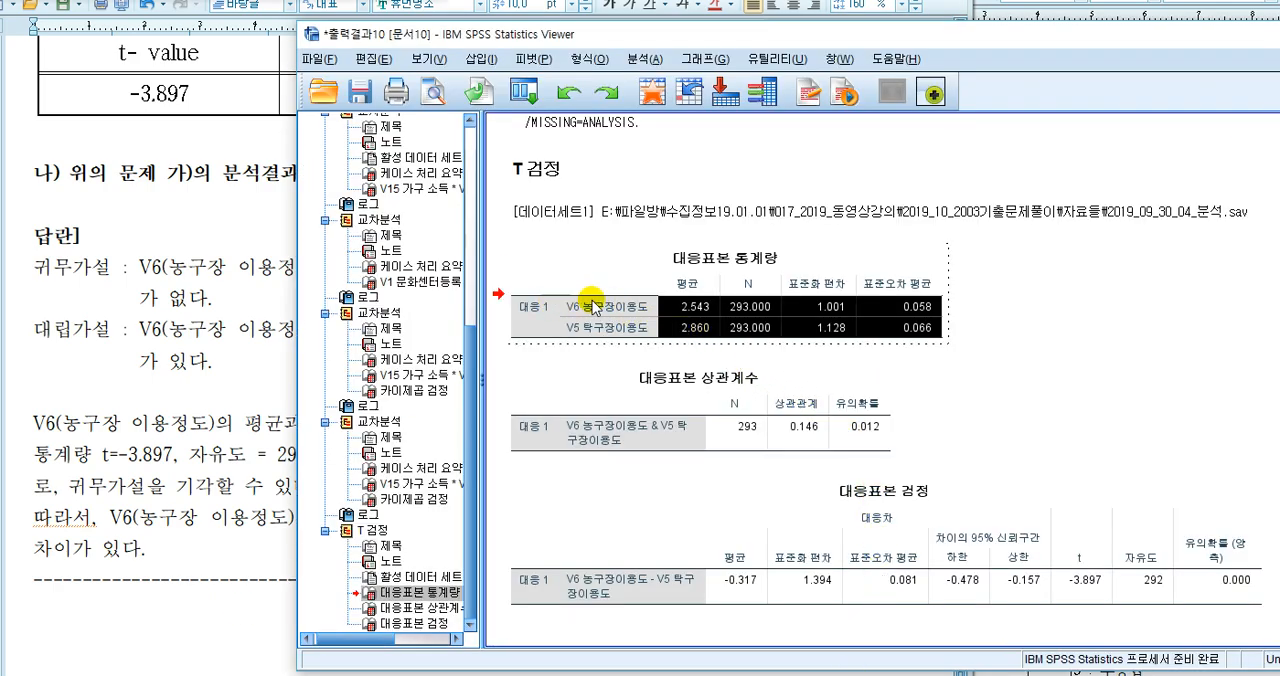
click(690, 314)
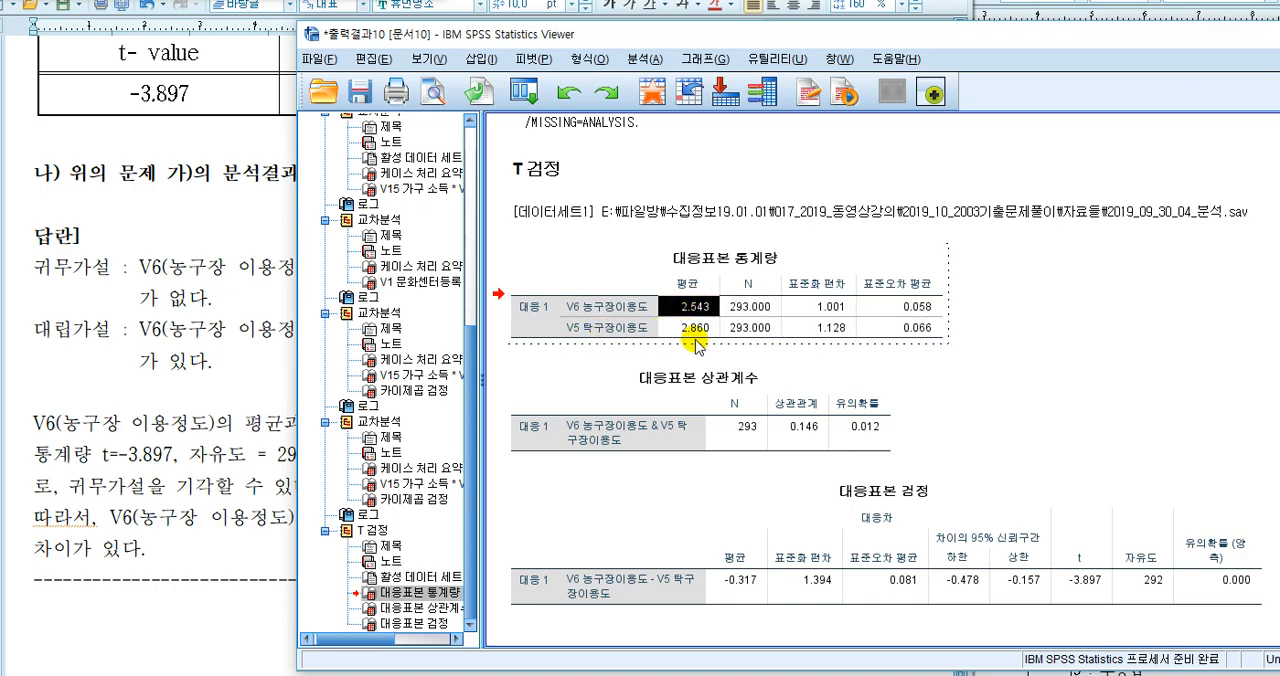
click(100, 600)
click(1036, 44)
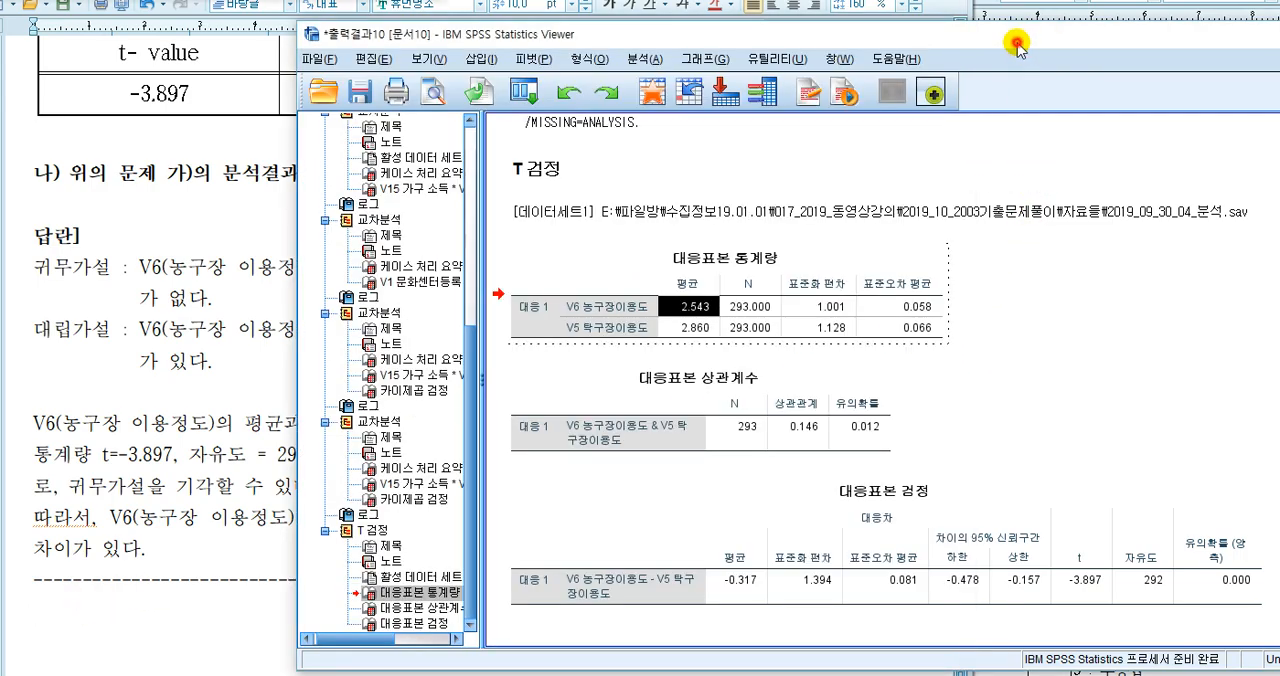
drag(1224, 46, 1260, 46)
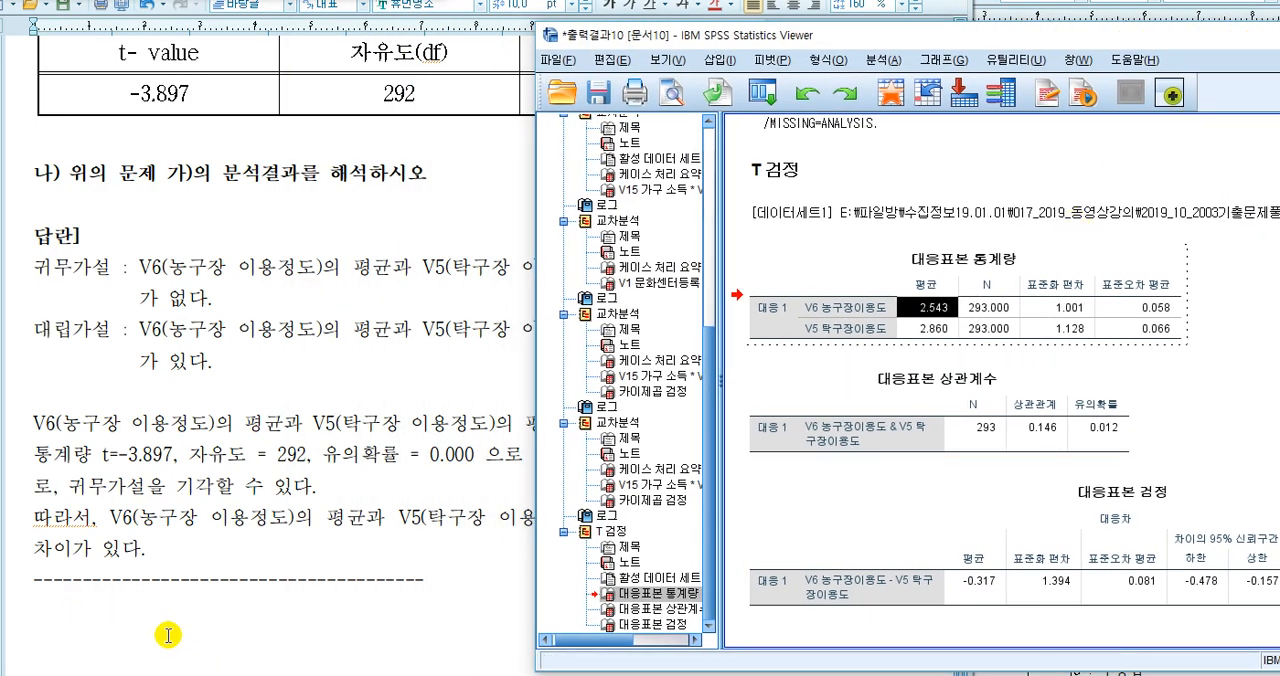
click(130, 619)
text(ㄴ)
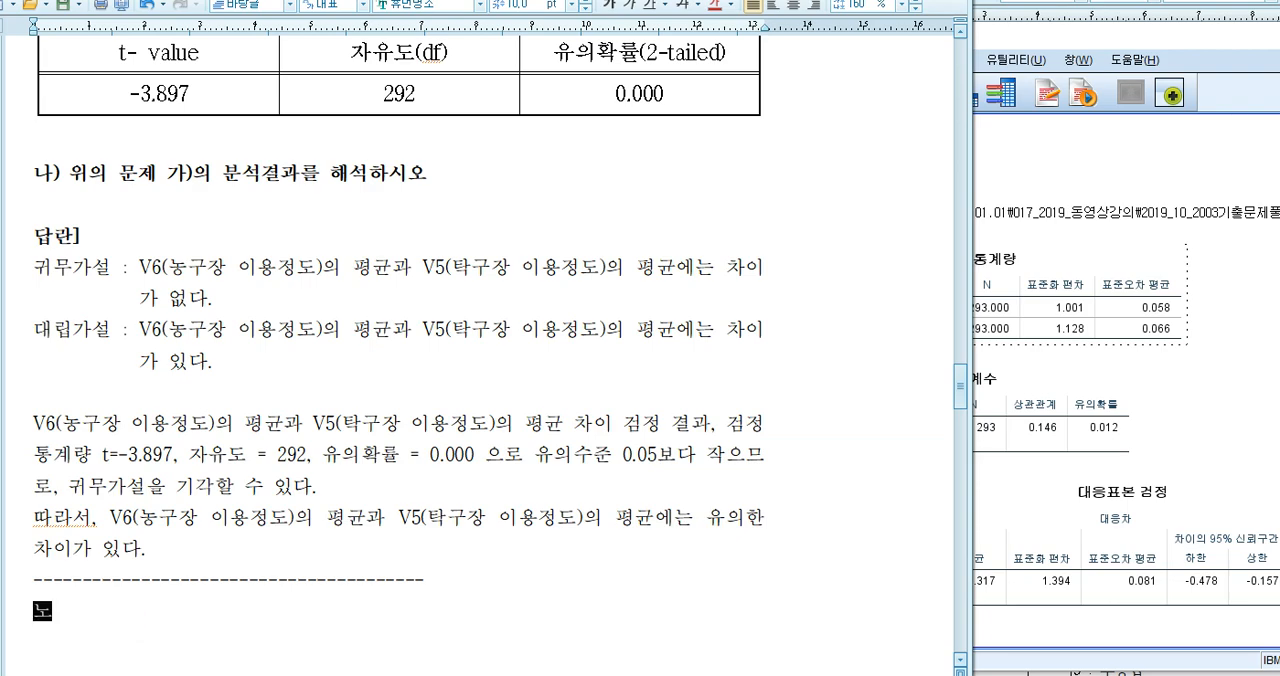
key(BackSpace)
key(BackSpace)
text(V6)
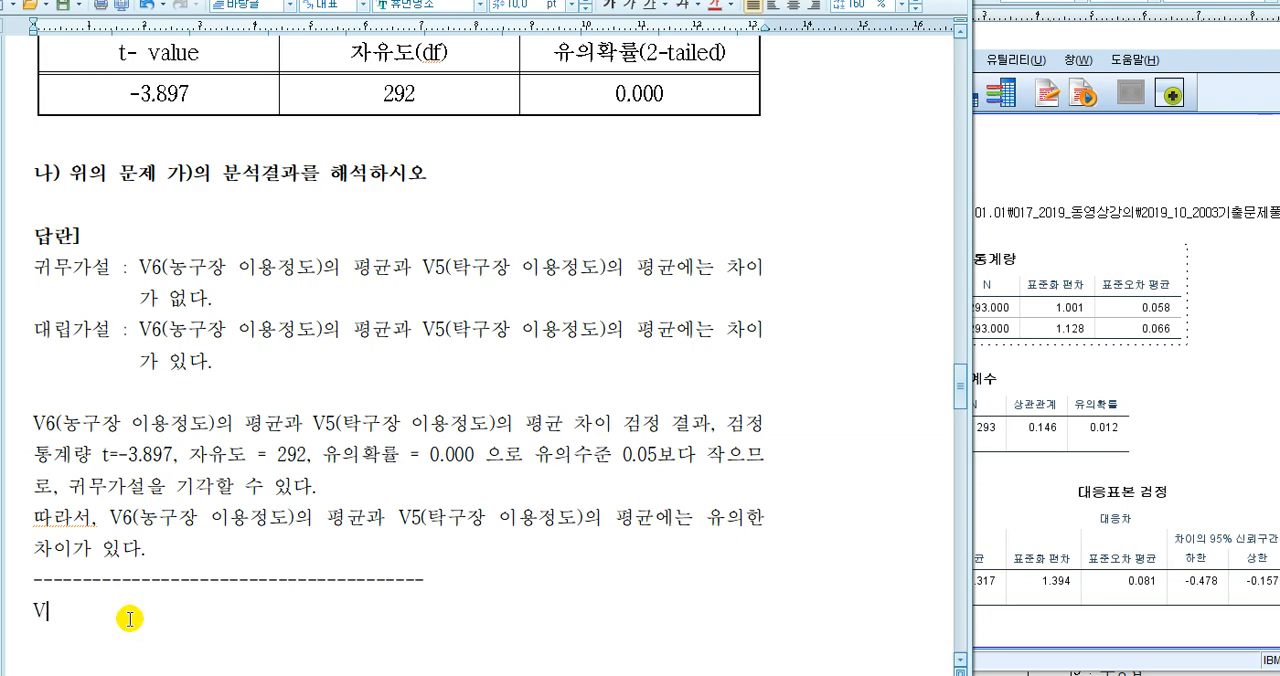
key(BackSpace)
Write "탁구장 이용정도가 농구장 이용정도에 비해 유의하게 높다." on the line below the dashed separator
text(s)
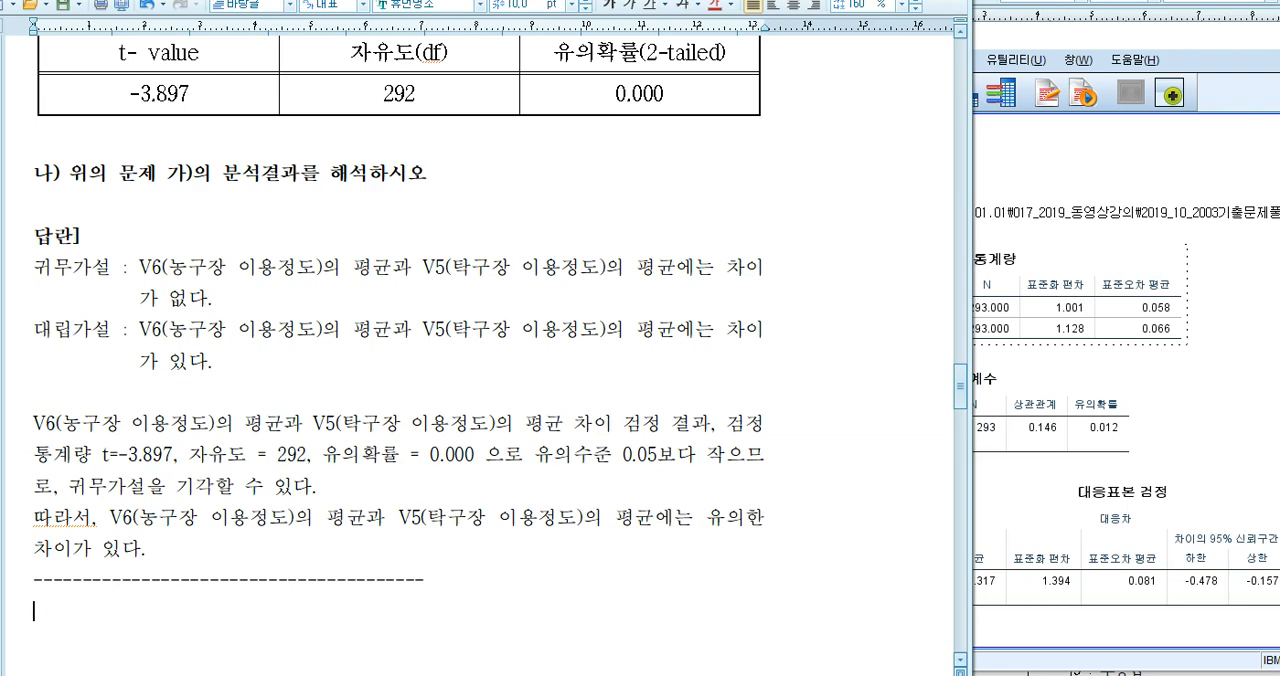
text(구장 이)
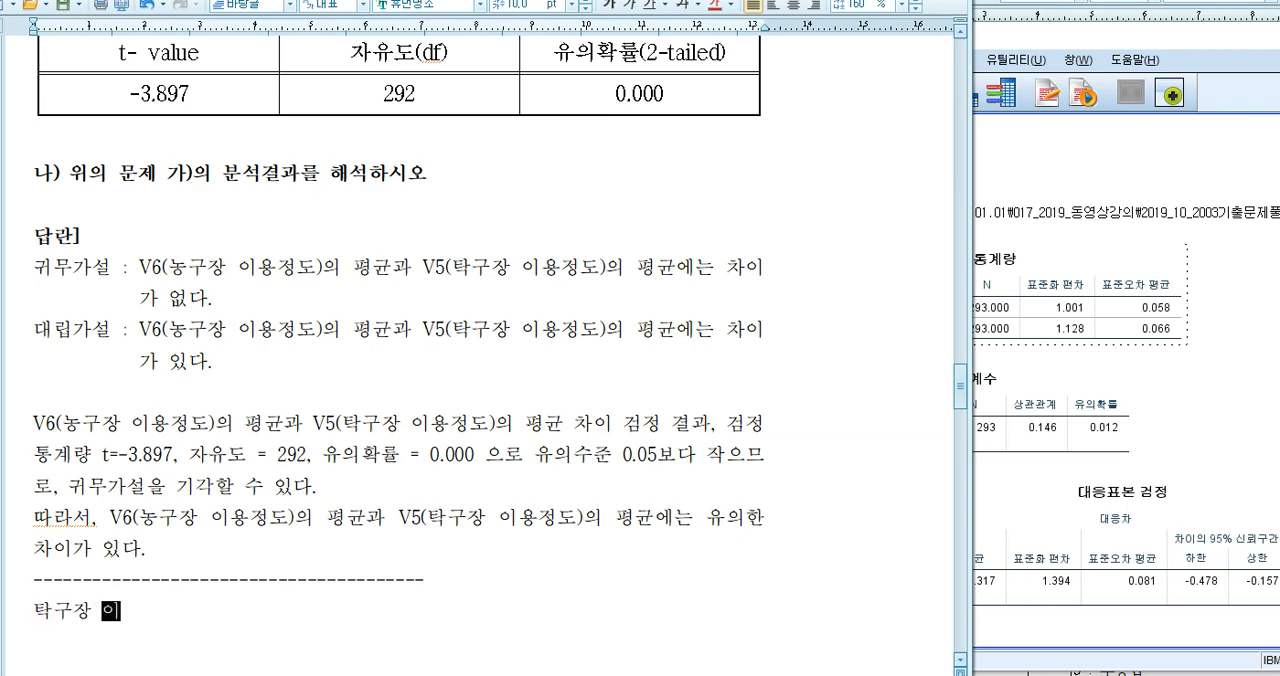
text(용정ㄷ가)
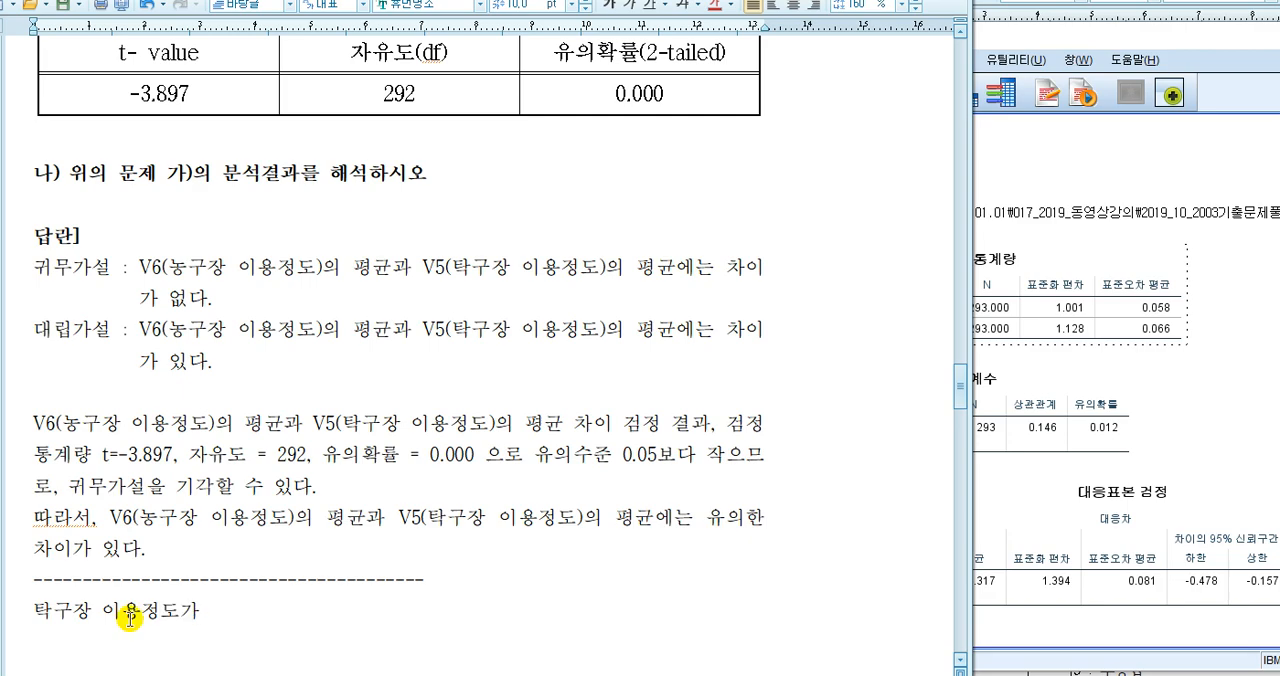
text( 농구장 이)
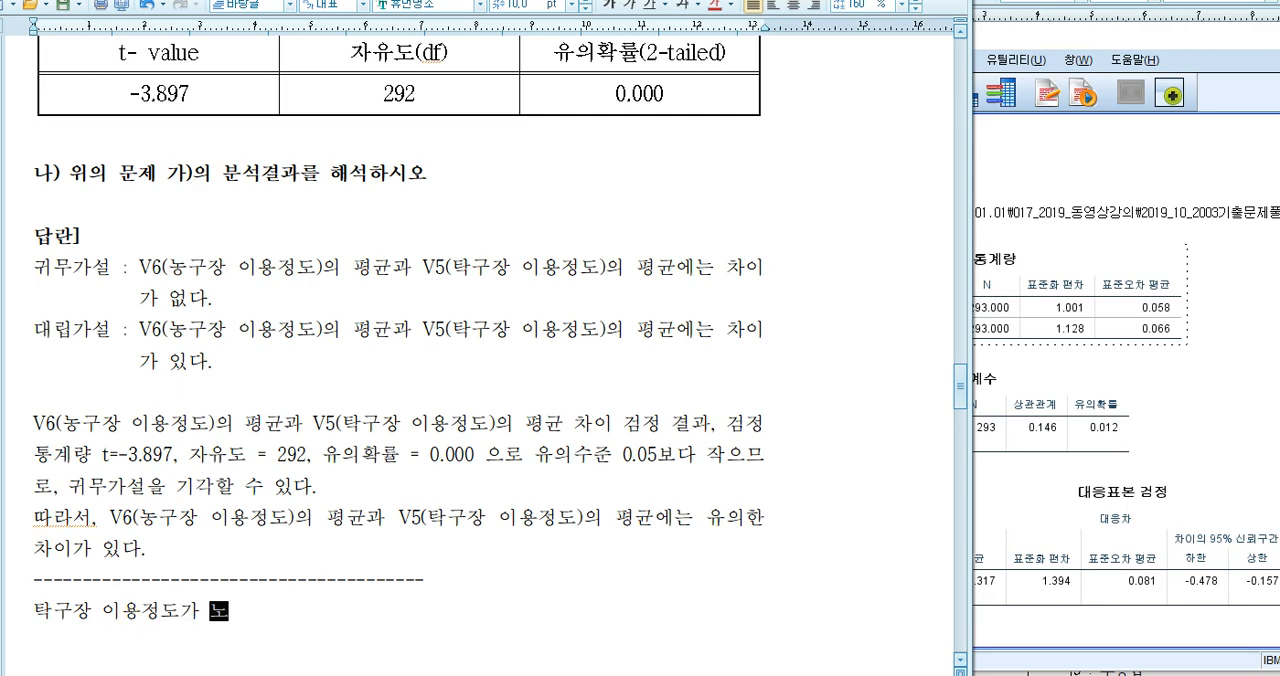
text(용정도에 비해)
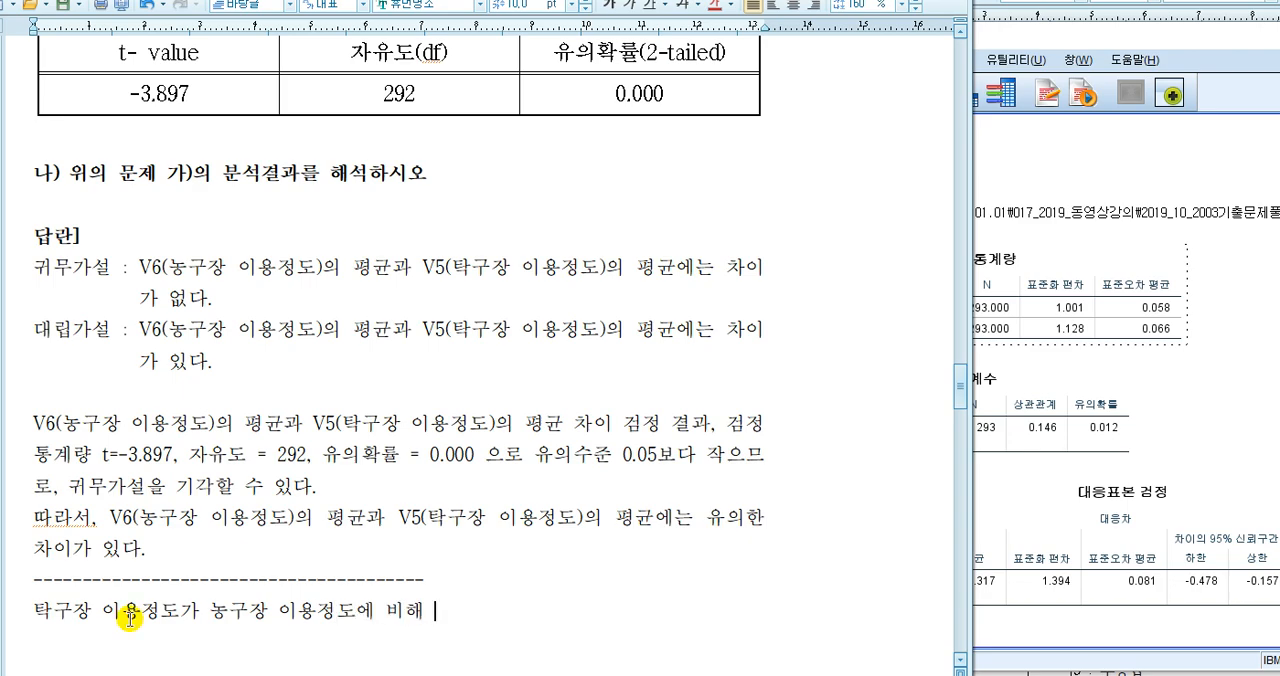
text( 유의하게 )
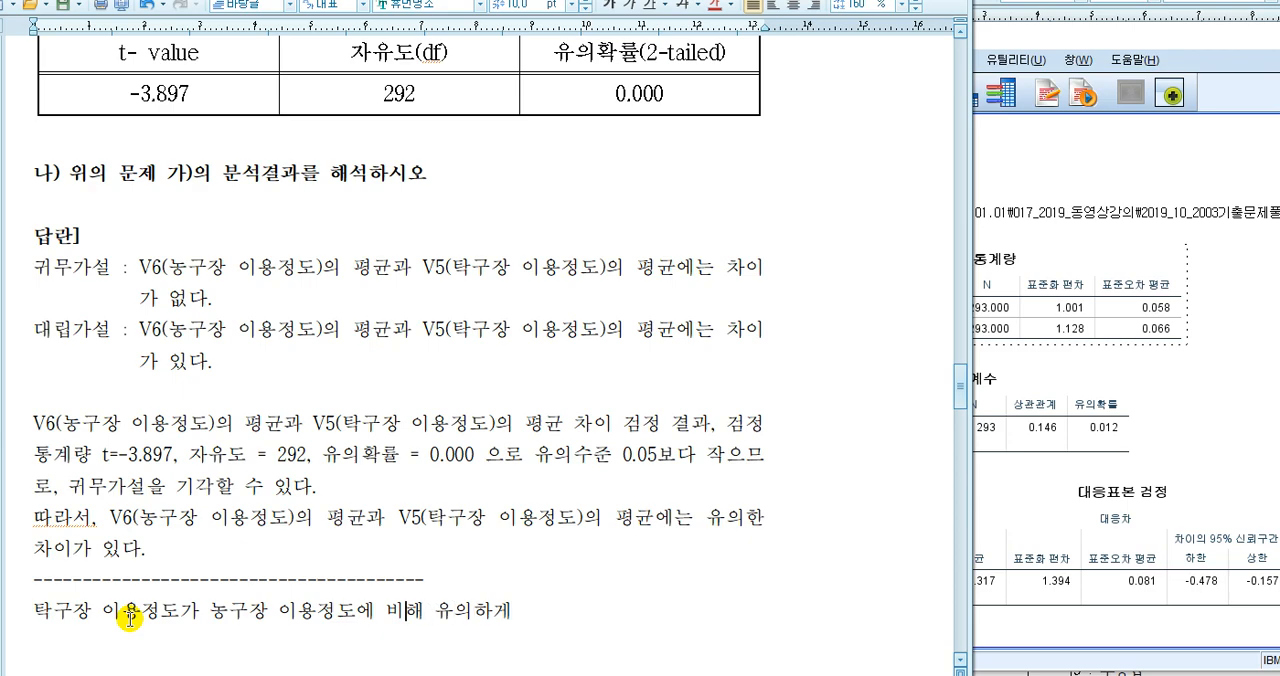
text(높다.)
text(의 펴)
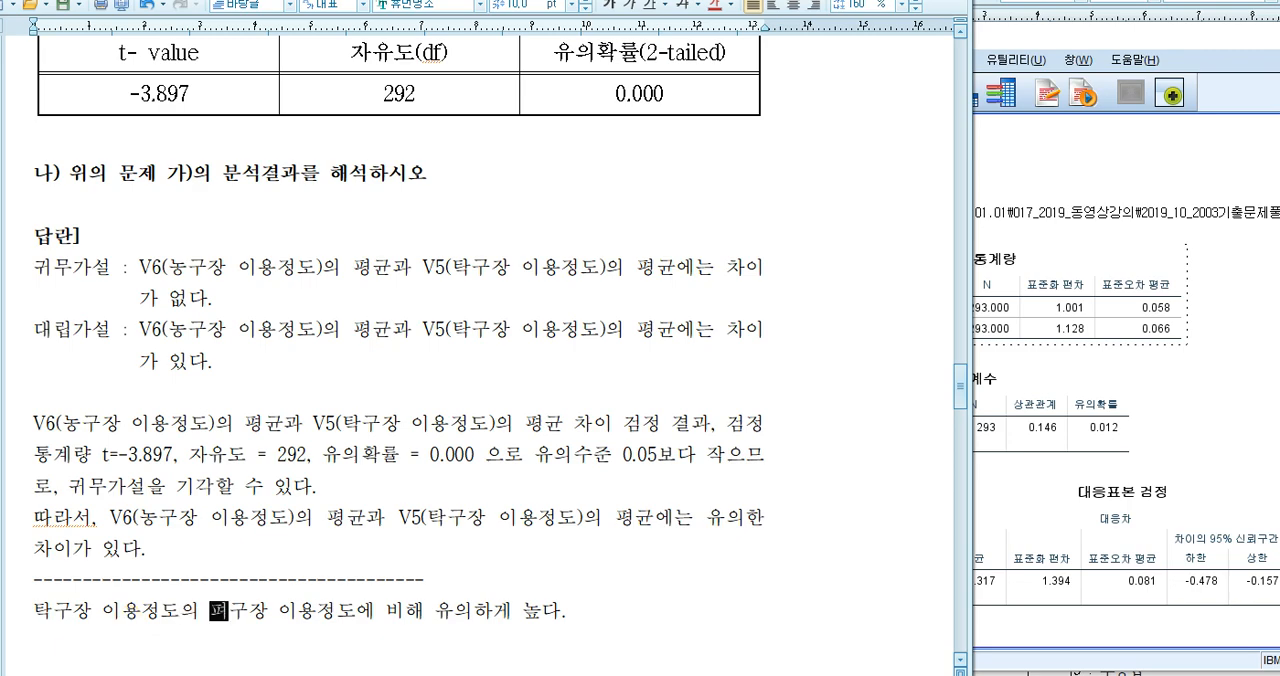
key(BackSpace)
key(BackSpace)
key(BackSpace)
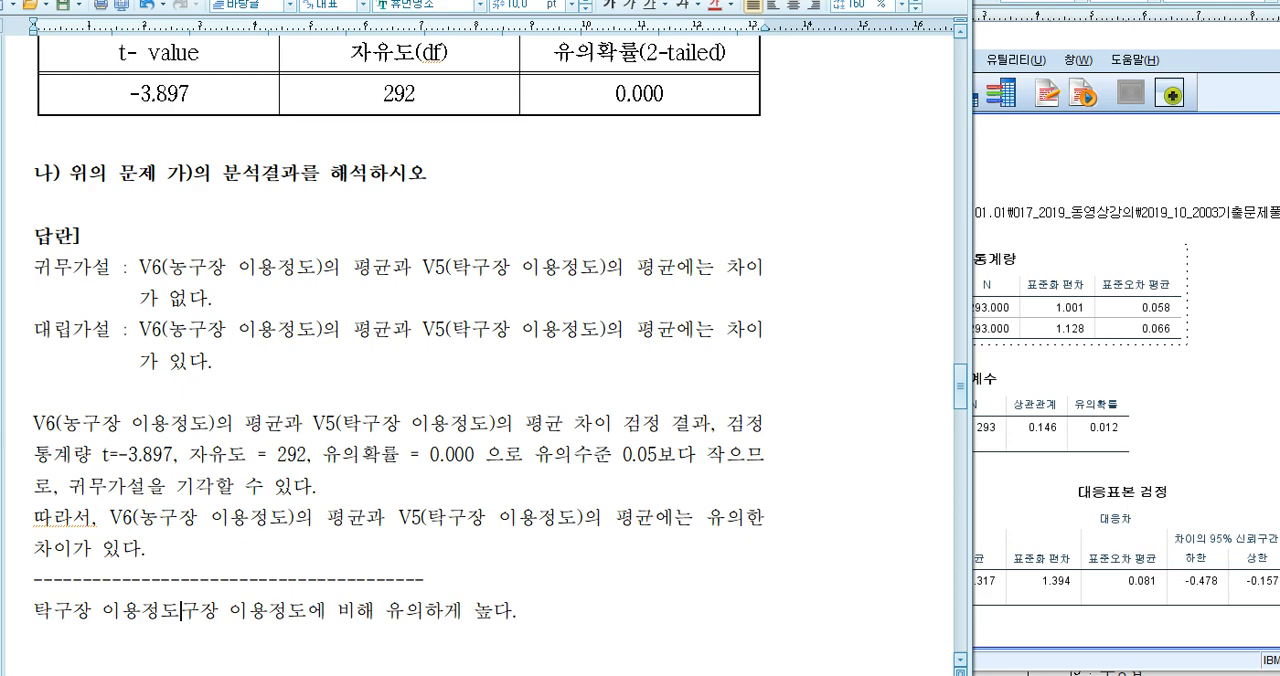
text(가 ㄴ)
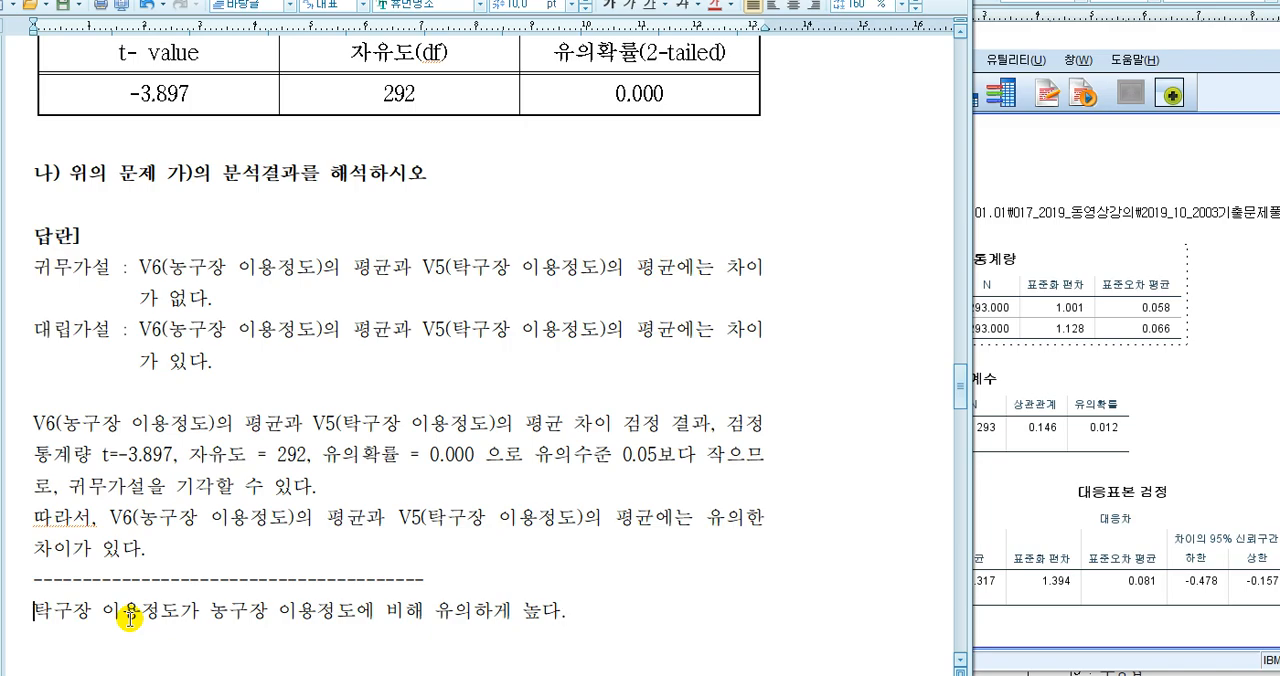
Switch to the SPSS output and show the 통계량 table of the first frequency analysis, for age_gr 연령그룹
click(1140, 240)
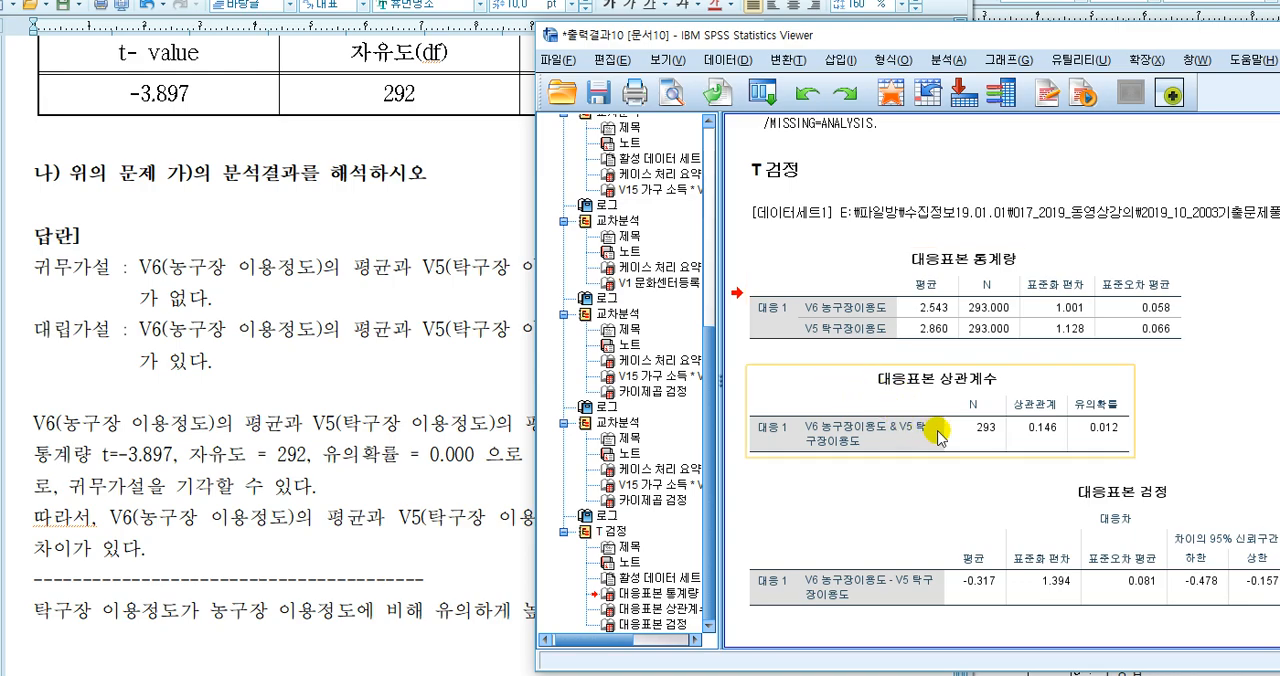
drag(709, 342, 706, 200)
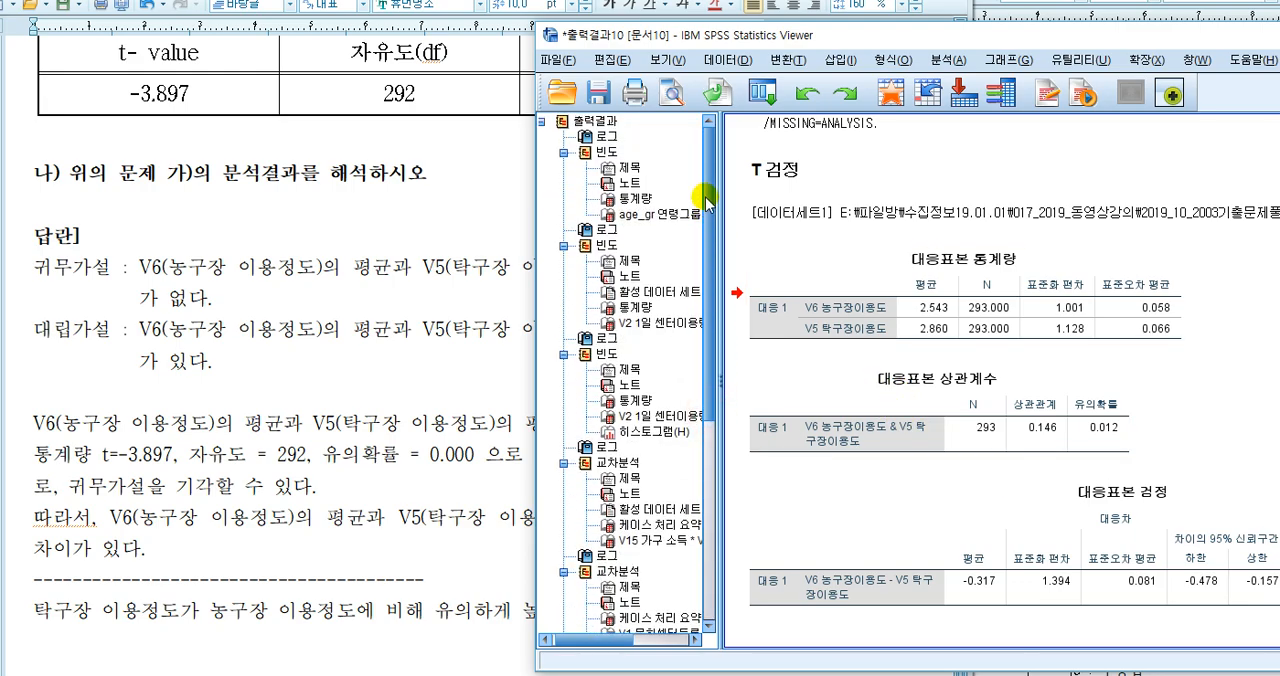
click(636, 199)
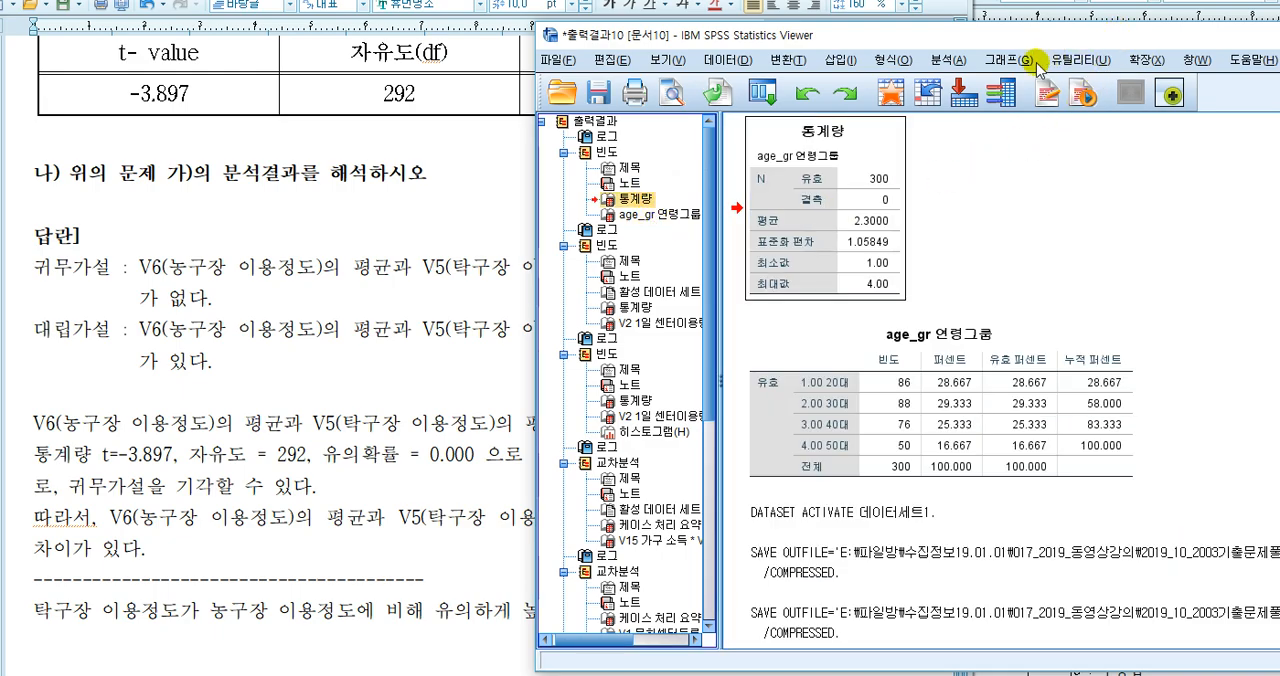
Set up a new frequency analysis (빈도분석), clearing its previous settings and including every variable except 일련번호 [ID]
click(948, 60)
mouse_move(990, 108)
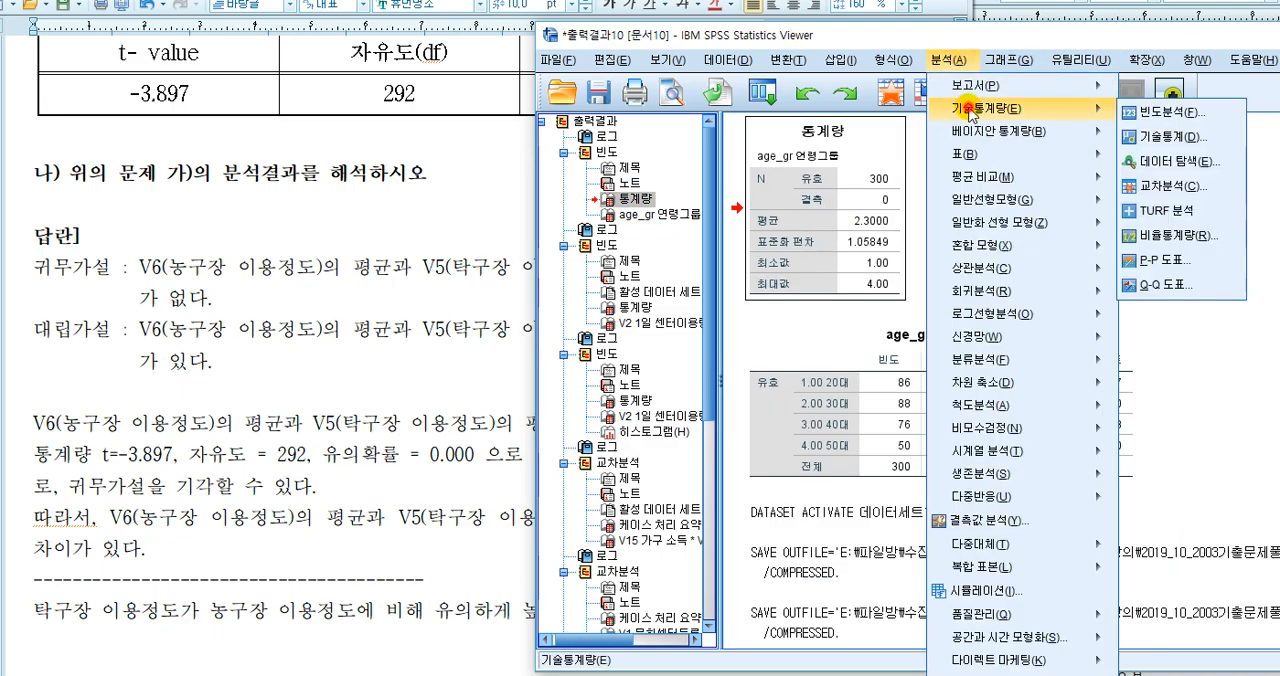
click(1174, 110)
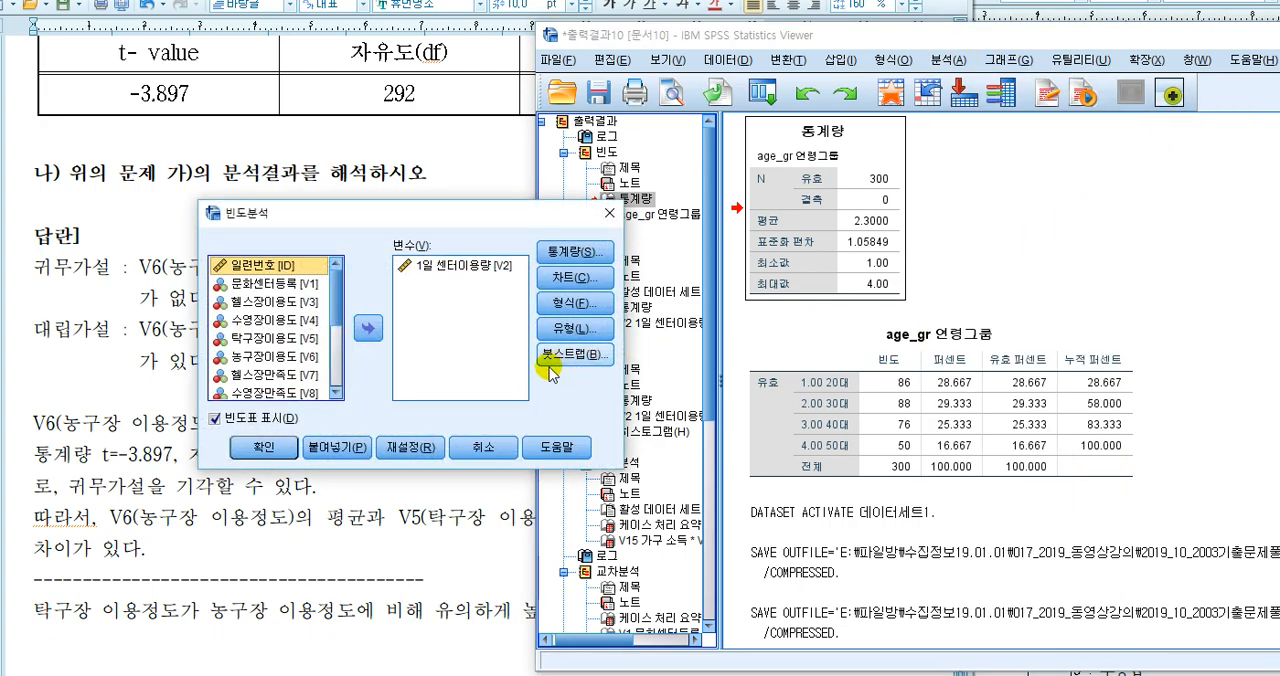
click(411, 446)
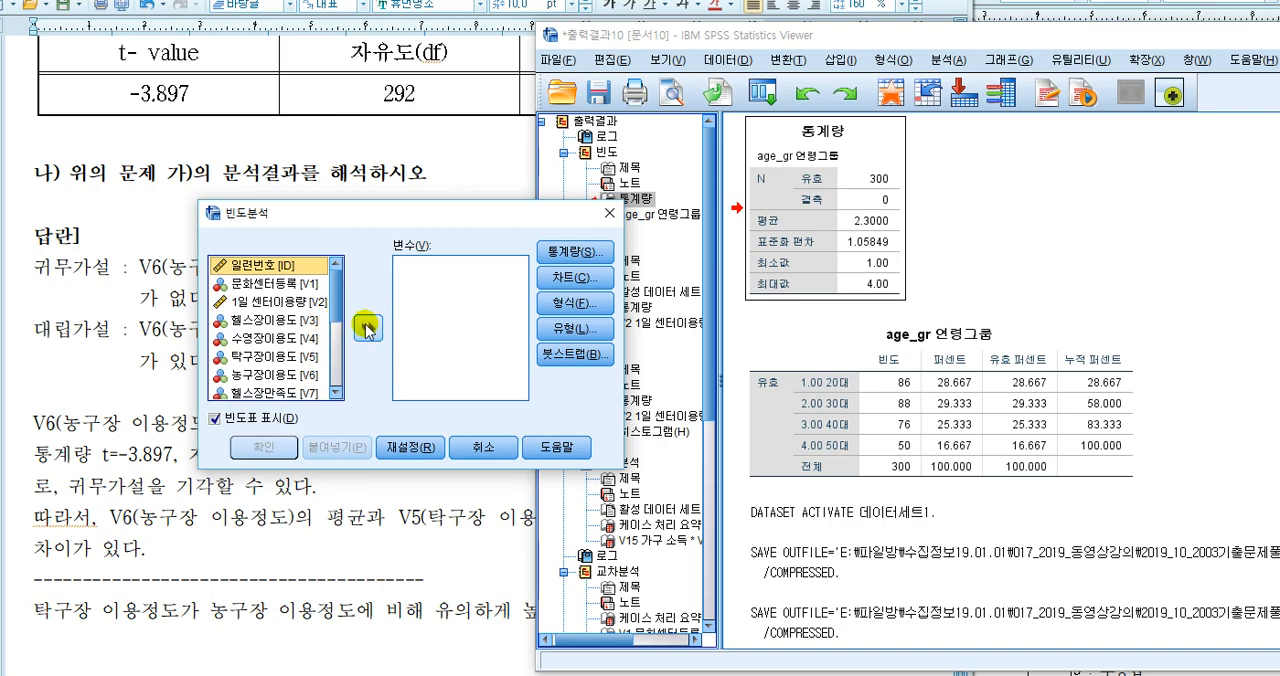
key(ctrl+a)
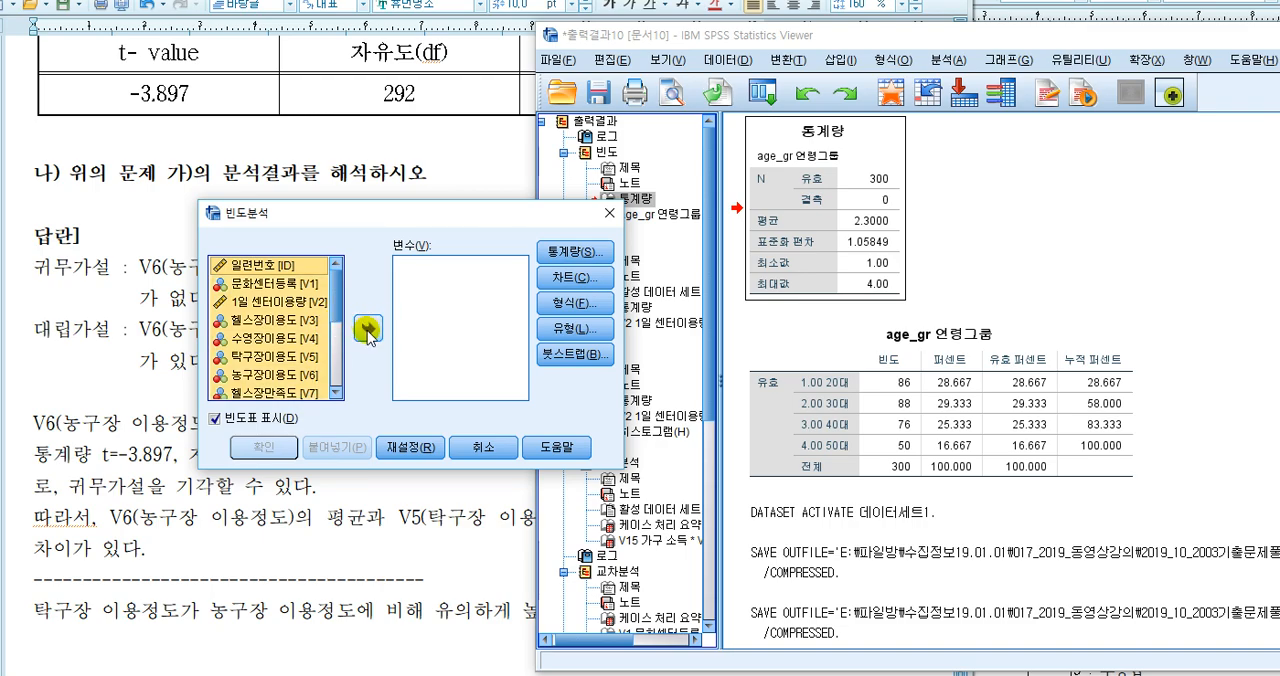
click(367, 330)
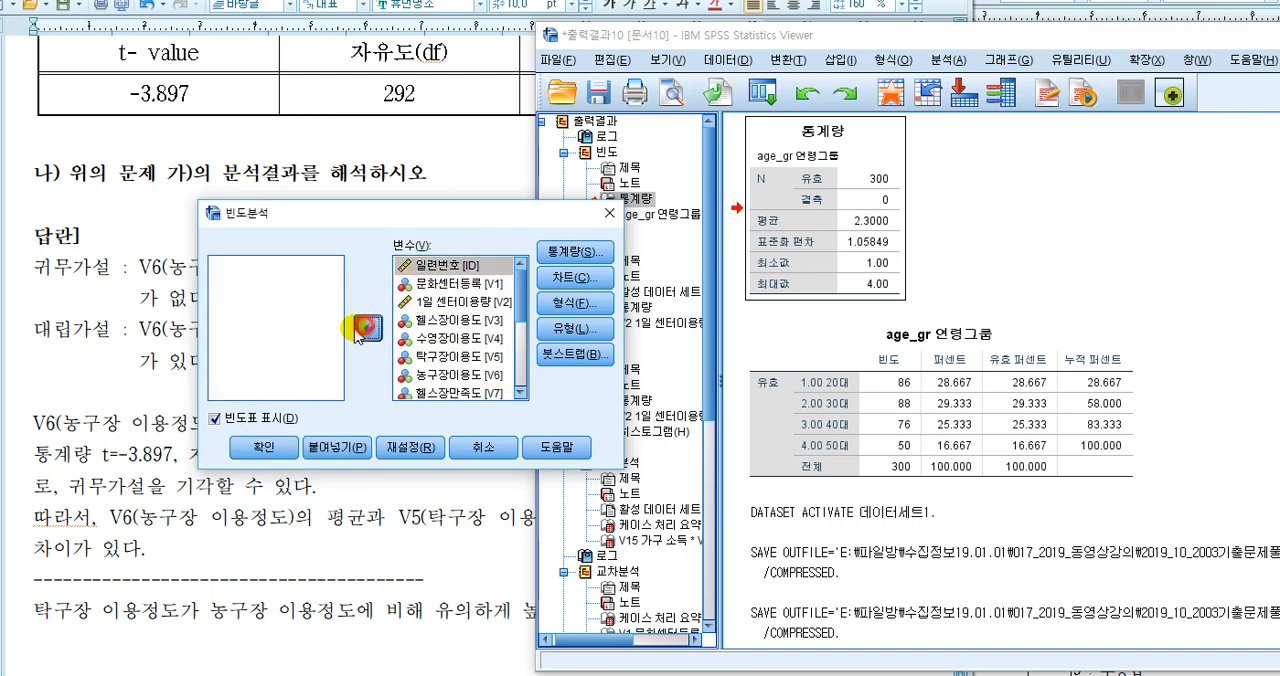
click(367, 330)
Request the mean (평균), maximum (최대값) and minimum (최소값) for the frequency analysis and run it
click(570, 251)
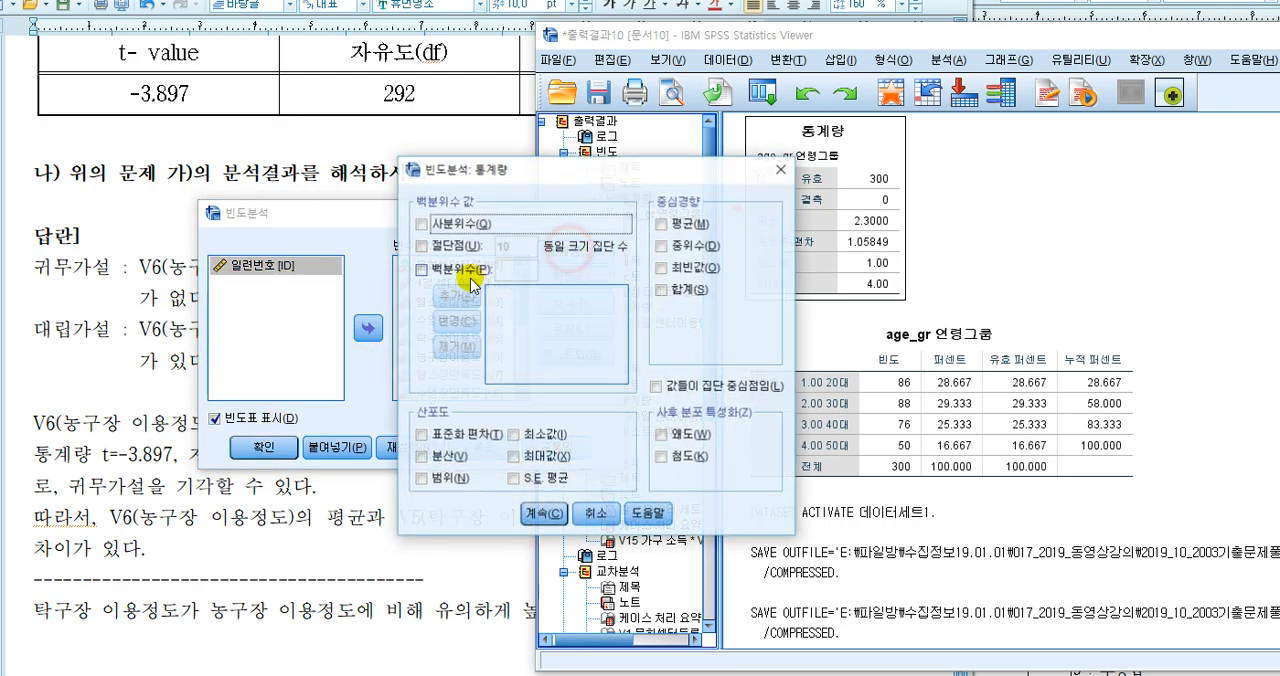
click(690, 224)
click(524, 456)
click(513, 434)
click(543, 513)
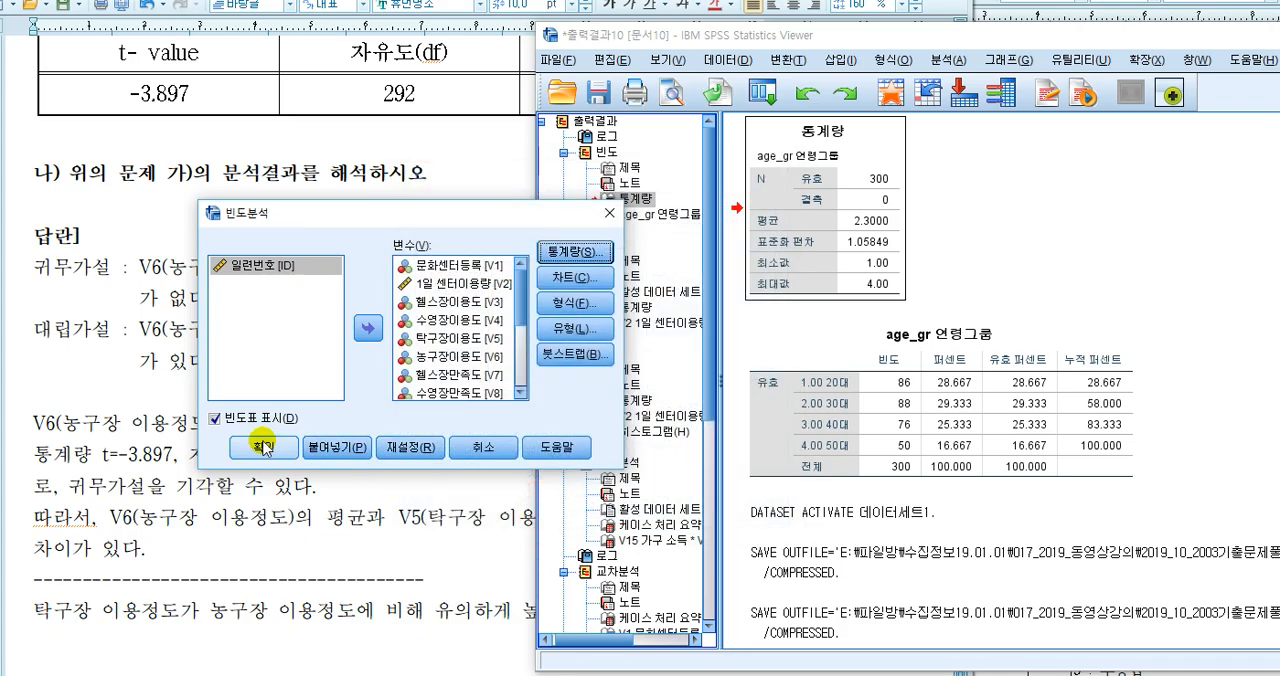
click(263, 447)
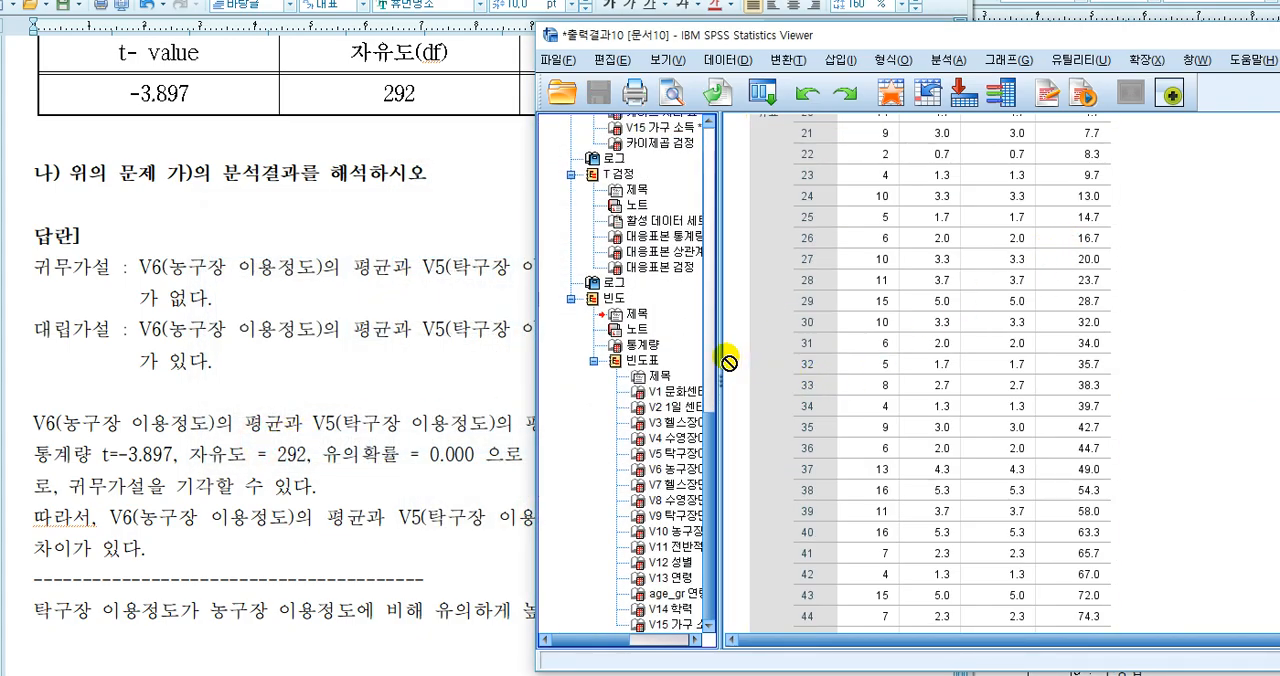
Show the new 통계량 table with the output window moved into full view, and examine the V5 탁구장이용도 and V6 농구장이용도 means
click(652, 344)
drag(928, 47, 402, 30)
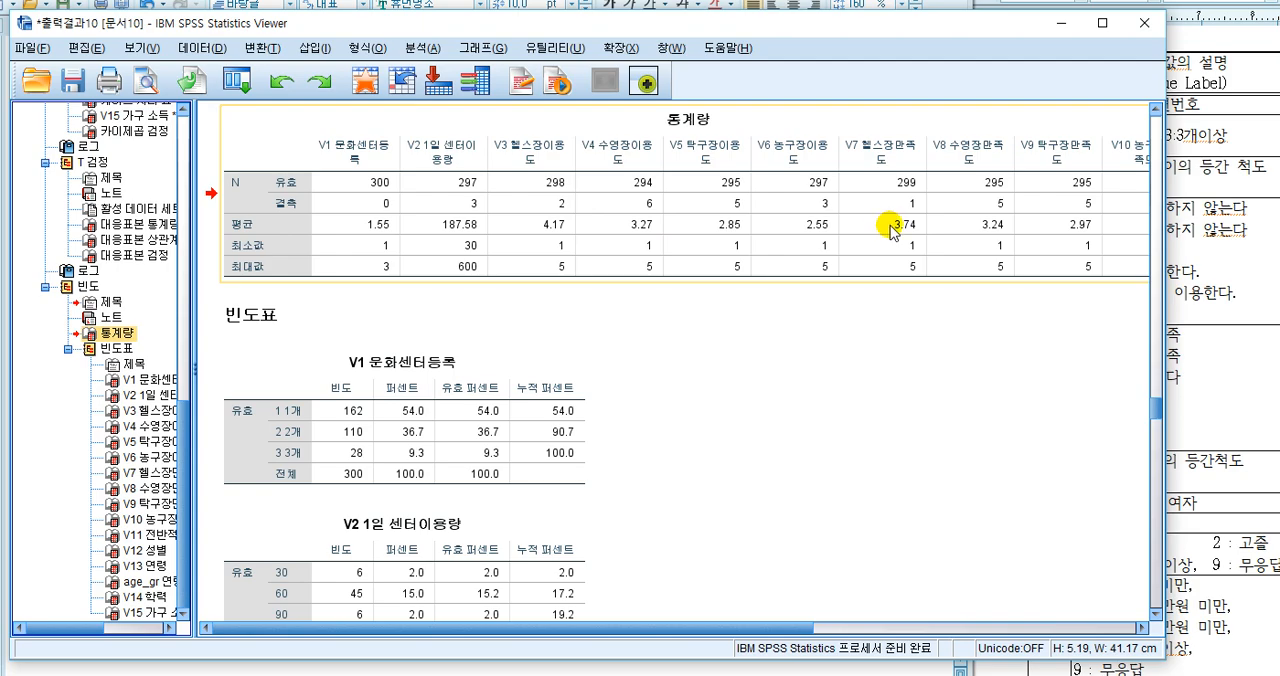
click(725, 226)
click(808, 225)
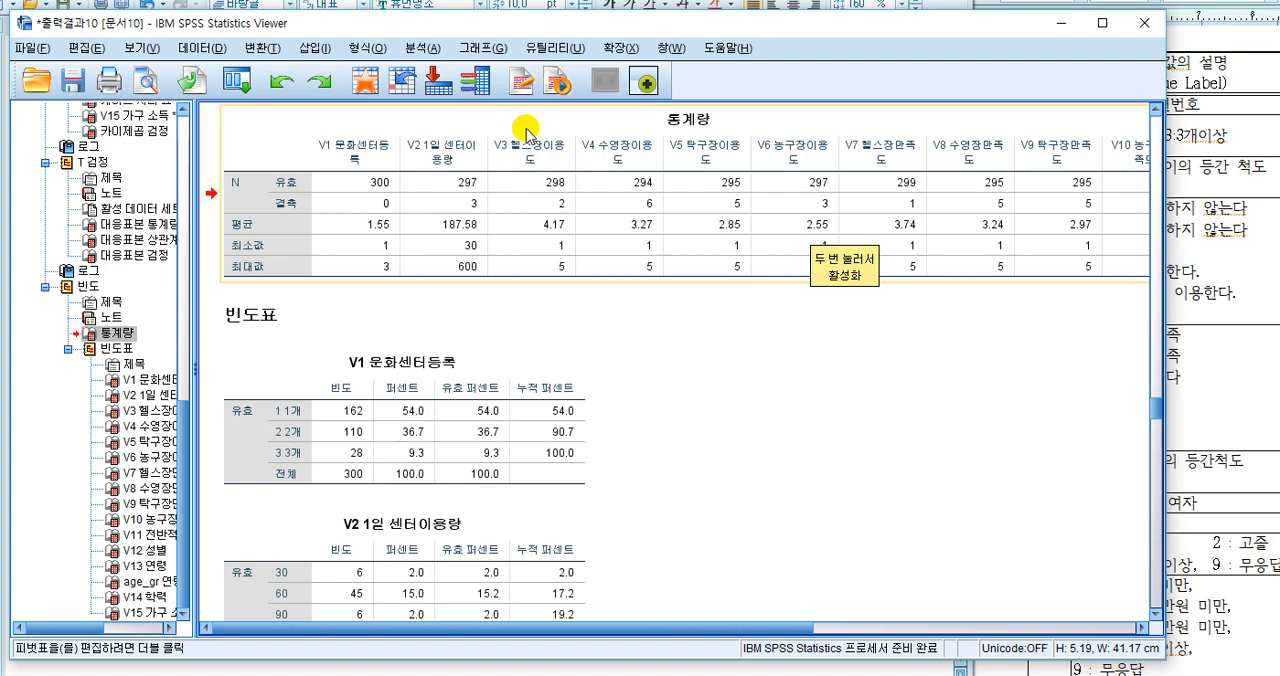
click(632, 154)
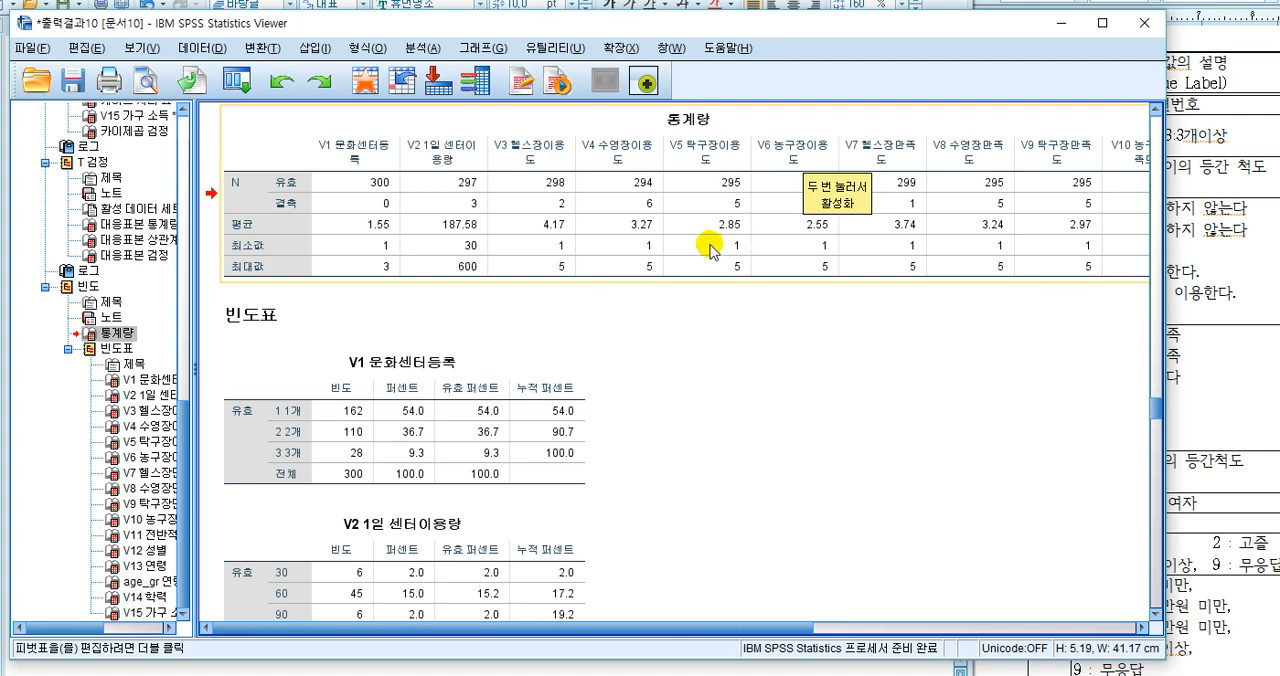
Look through the frequency tables, then examine the 통계량 columns from V2 to V13 for means, minimums, maximums and missing counts
scroll(802, 622, down, 20)
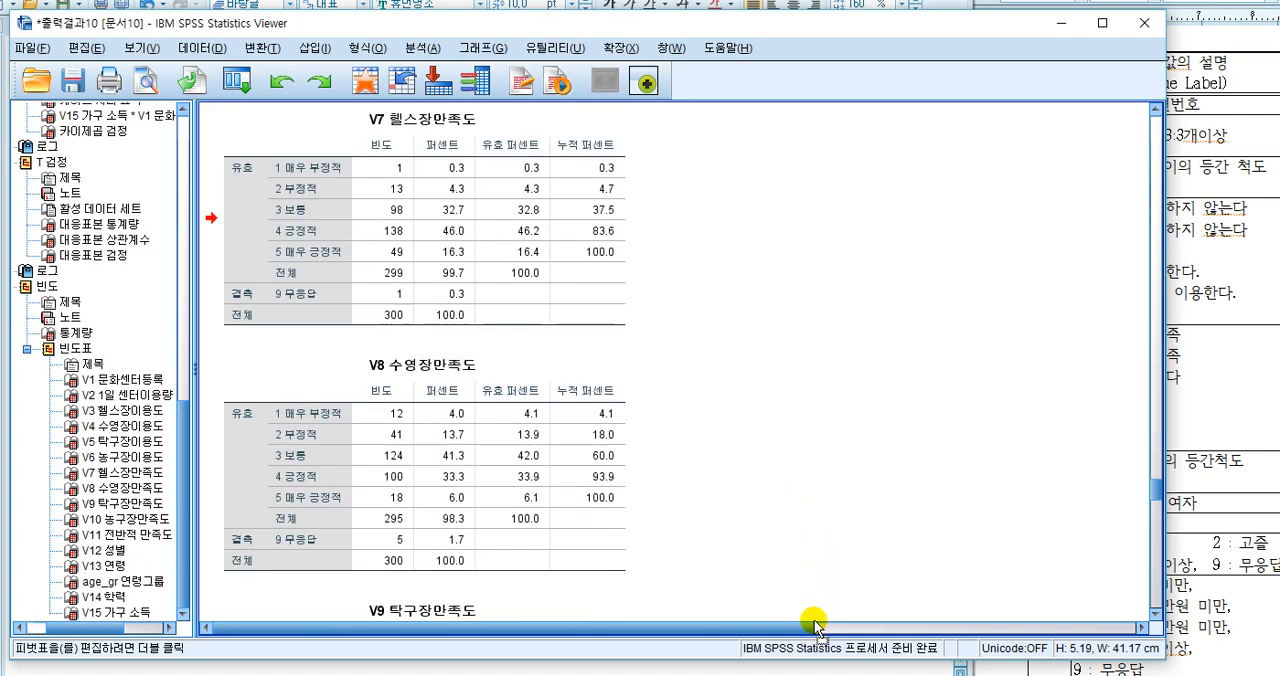
scroll(490, 410, down, 15)
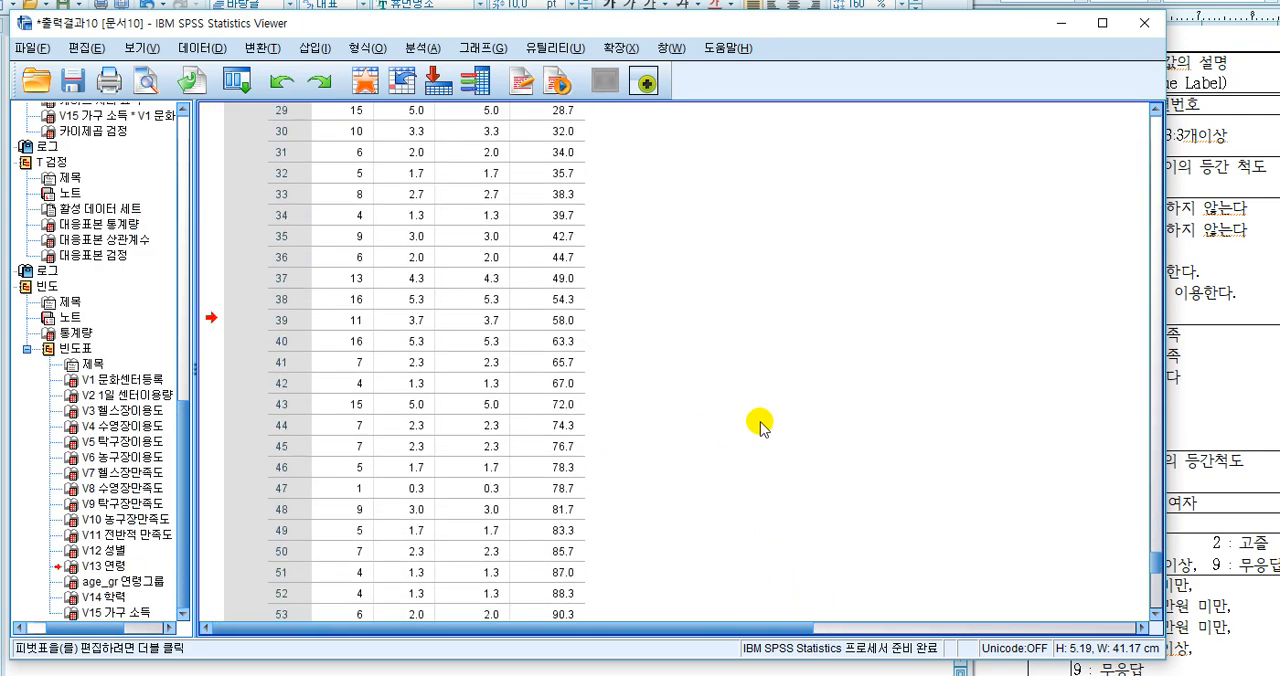
scroll(818, 452, up, 5)
scroll(818, 452, up, 20)
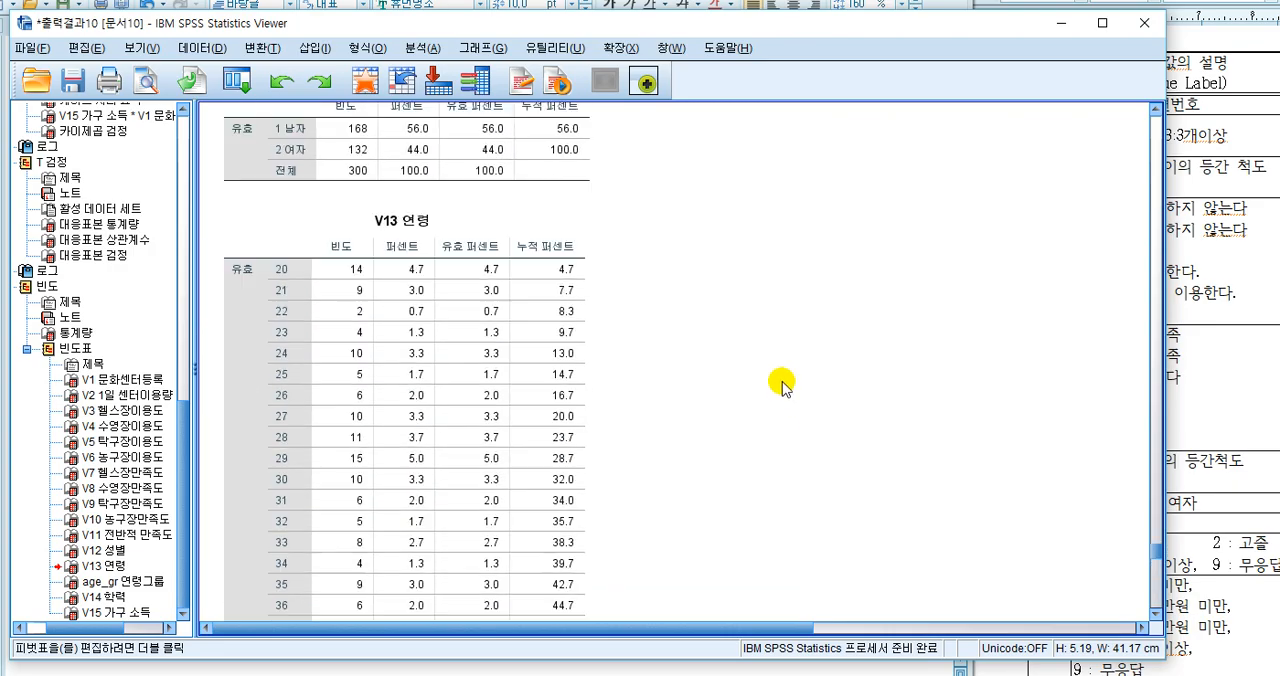
scroll(763, 364, up, 10)
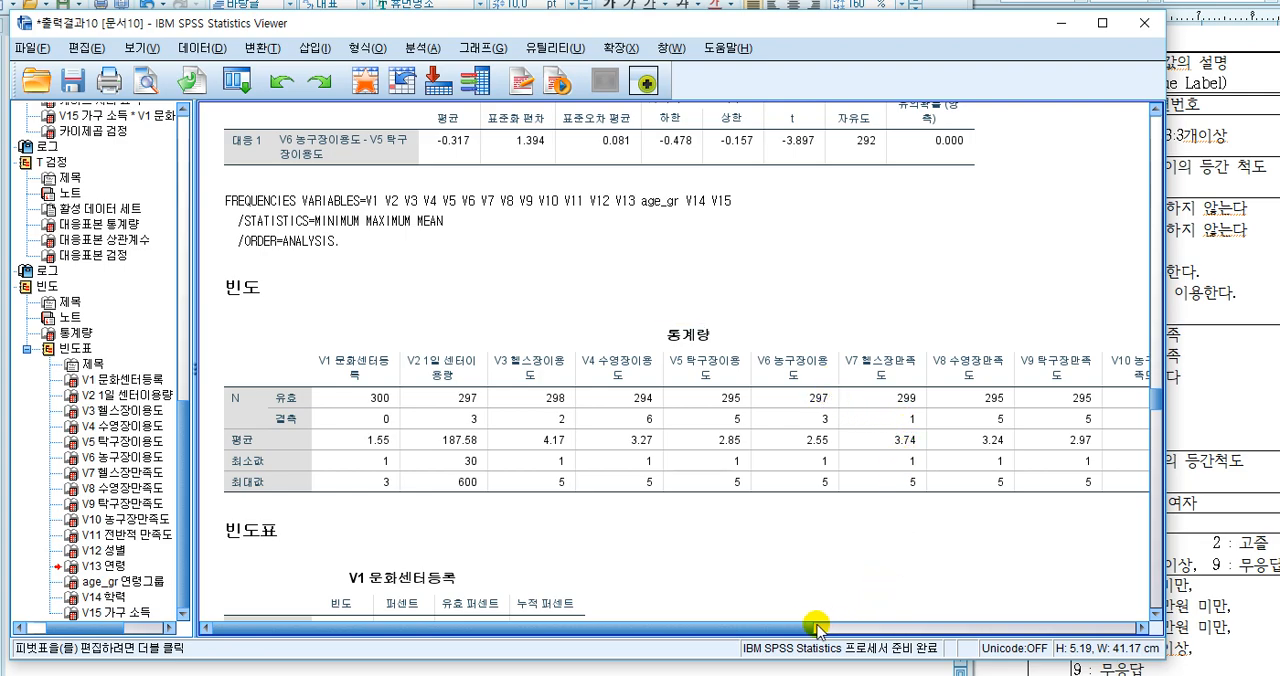
drag(785, 630, 963, 634)
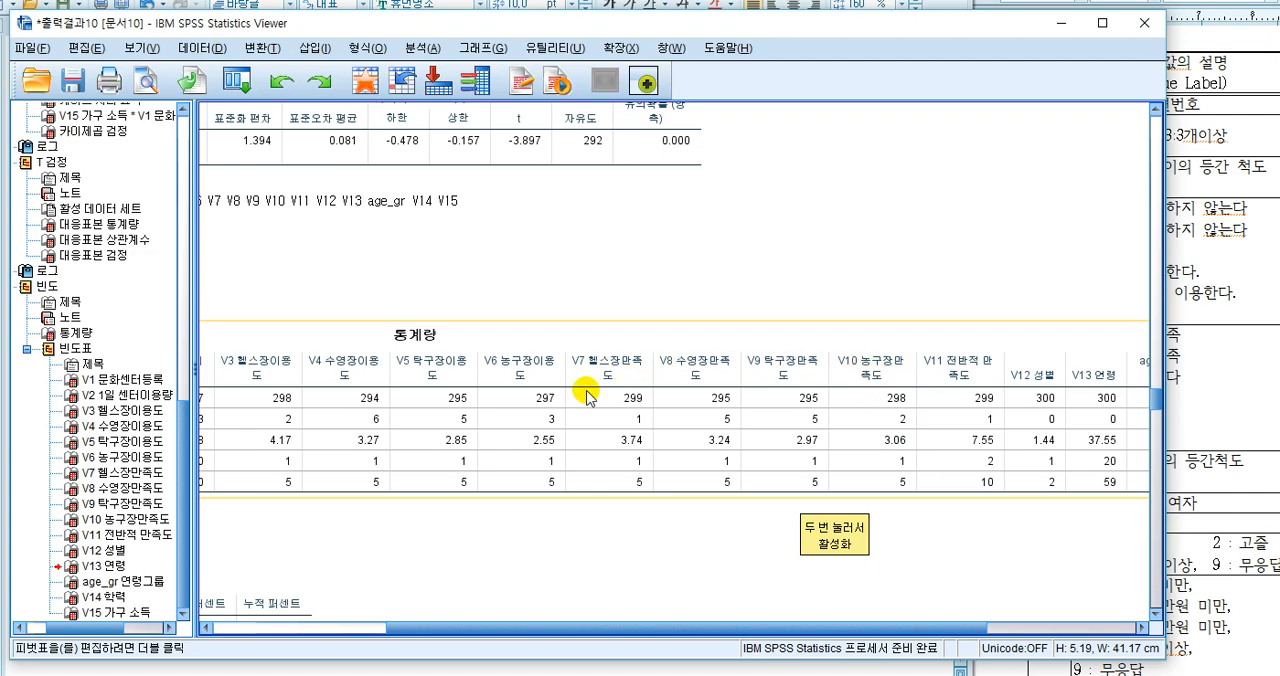
drag(816, 625, 745, 628)
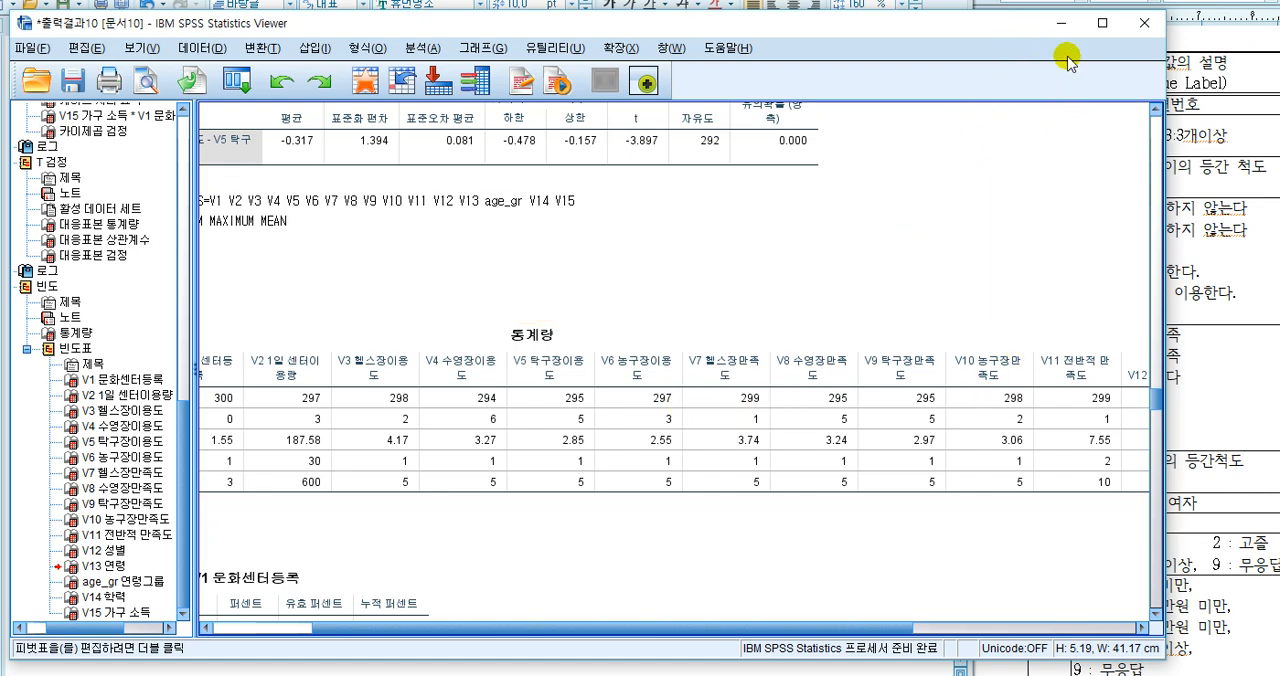
Minimize the SPSS output window and review the whole question 4 answer, from the problem text to the last sentence
click(1060, 22)
scroll(478, 530, up, 6)
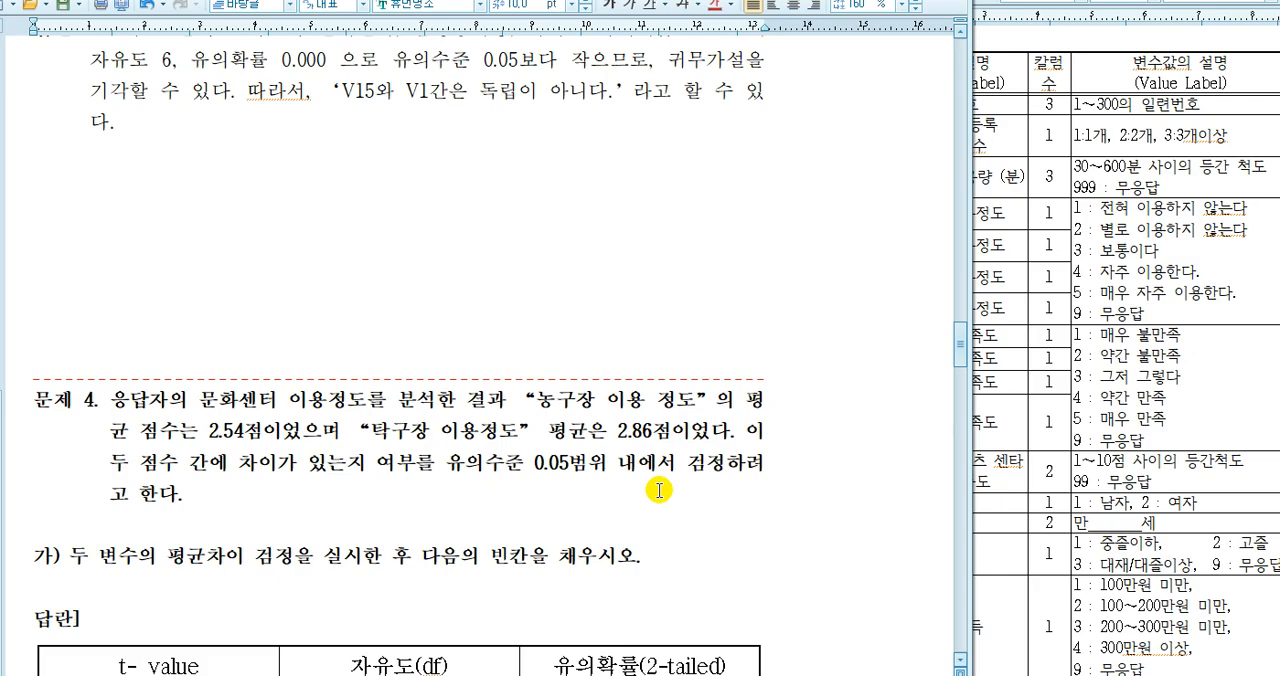
scroll(665, 524, down, 2)
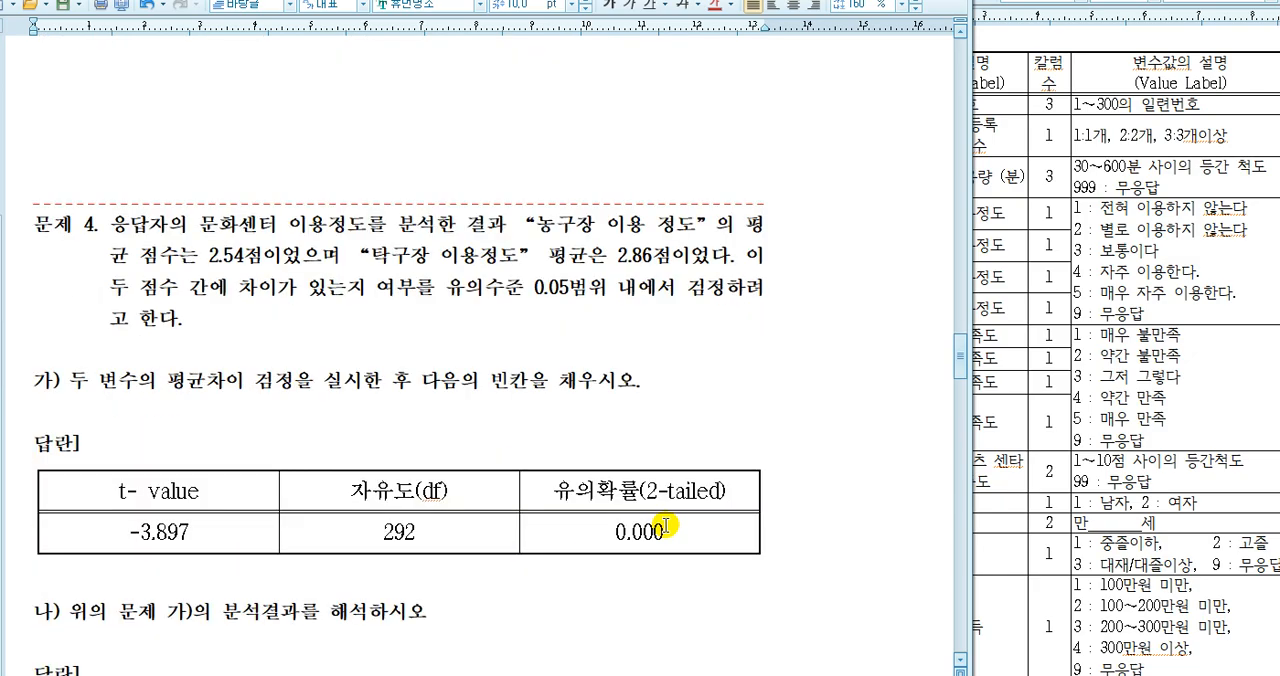
scroll(665, 526, down, 2)
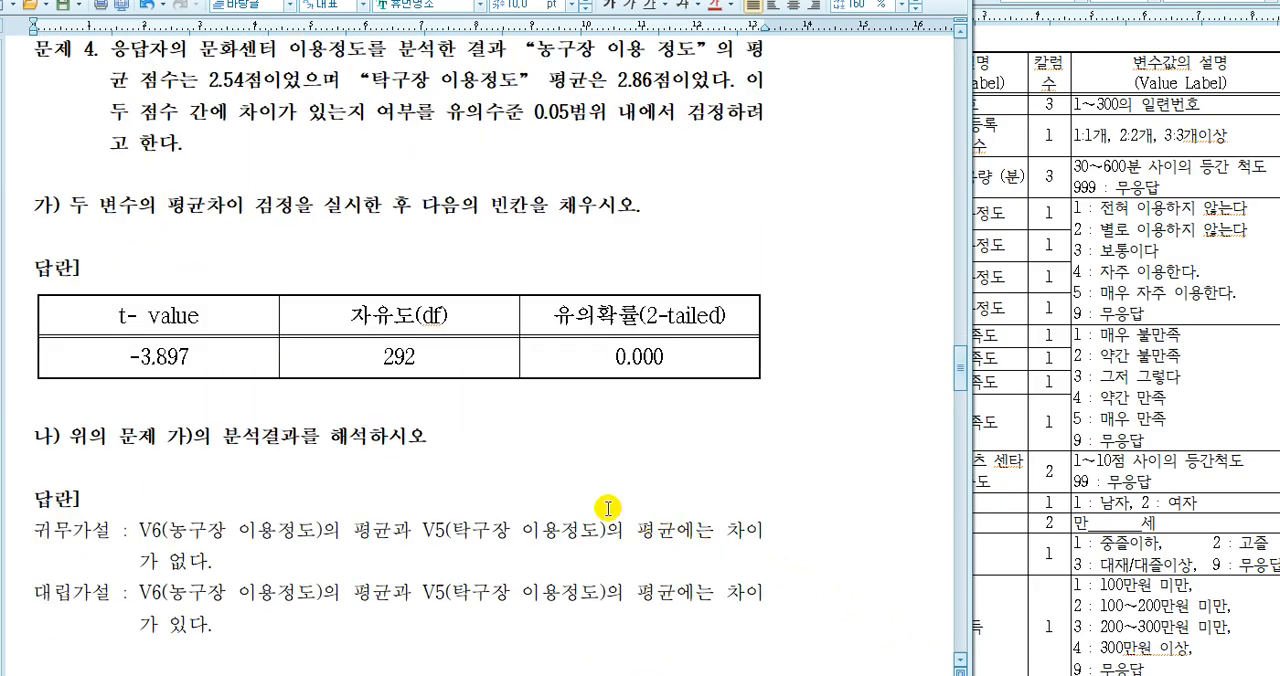
scroll(606, 508, down, 4)
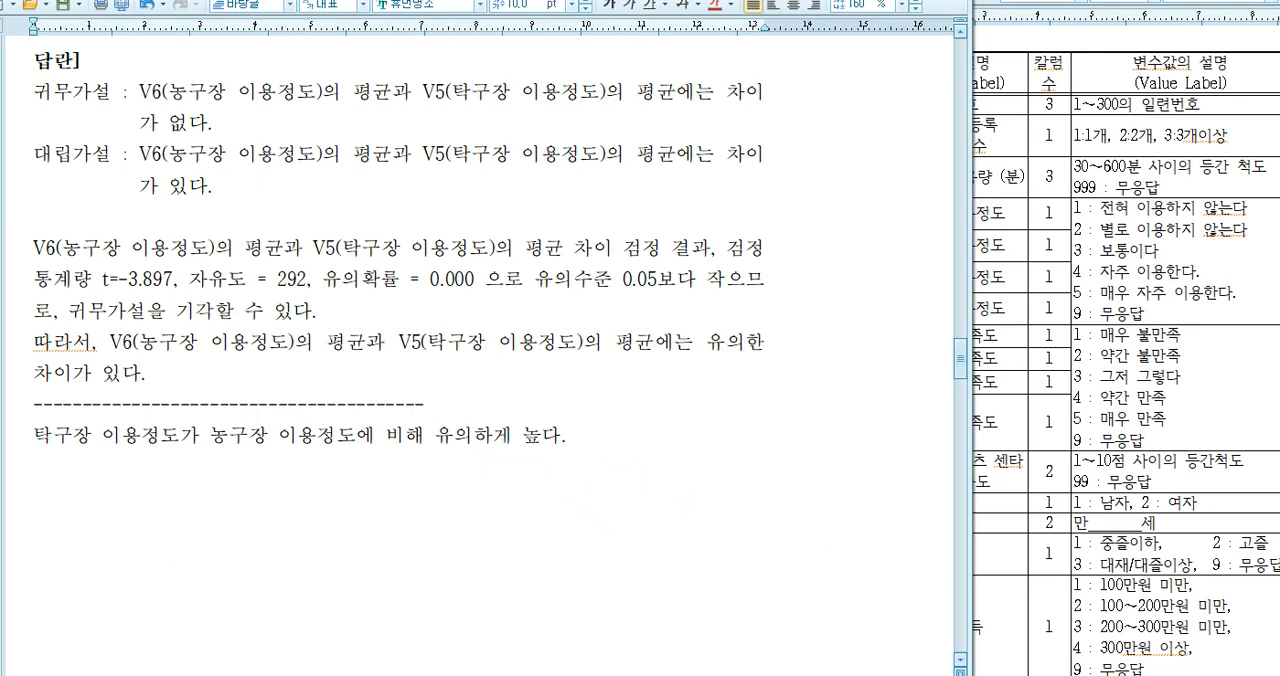
Switch to the SPSS output viewer and close 출력결과10 without saving its contents
key(alt+Tab)
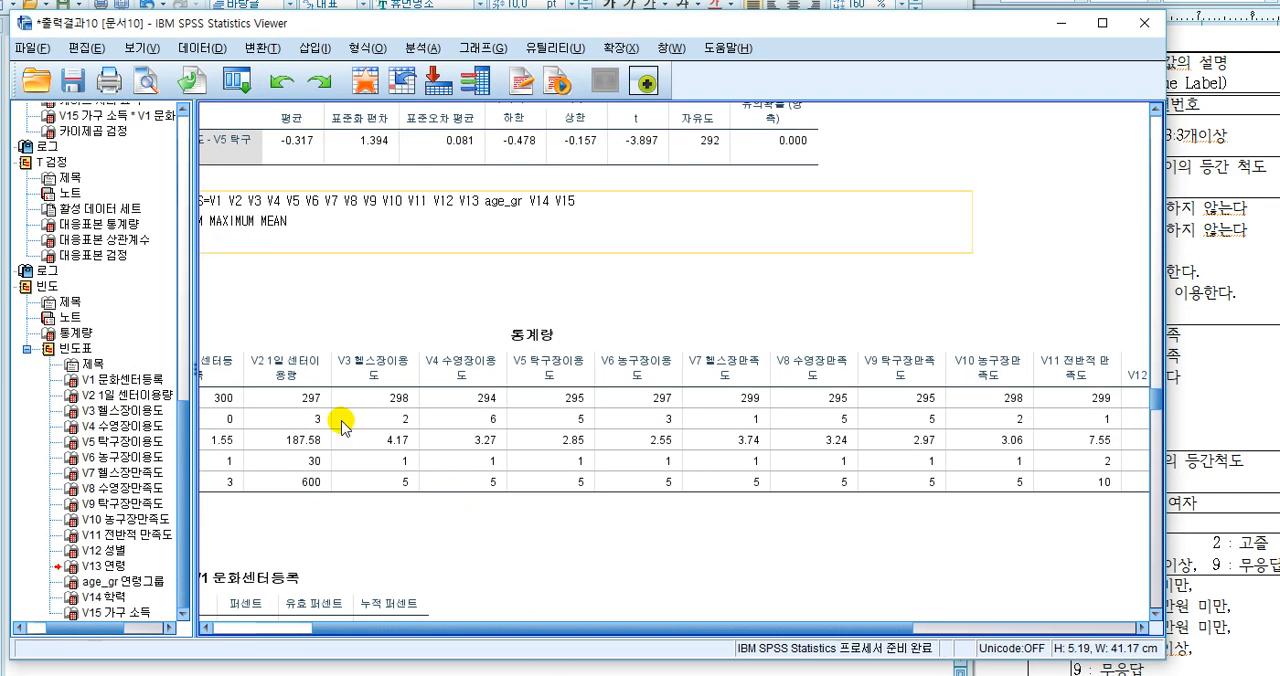
click(1145, 22)
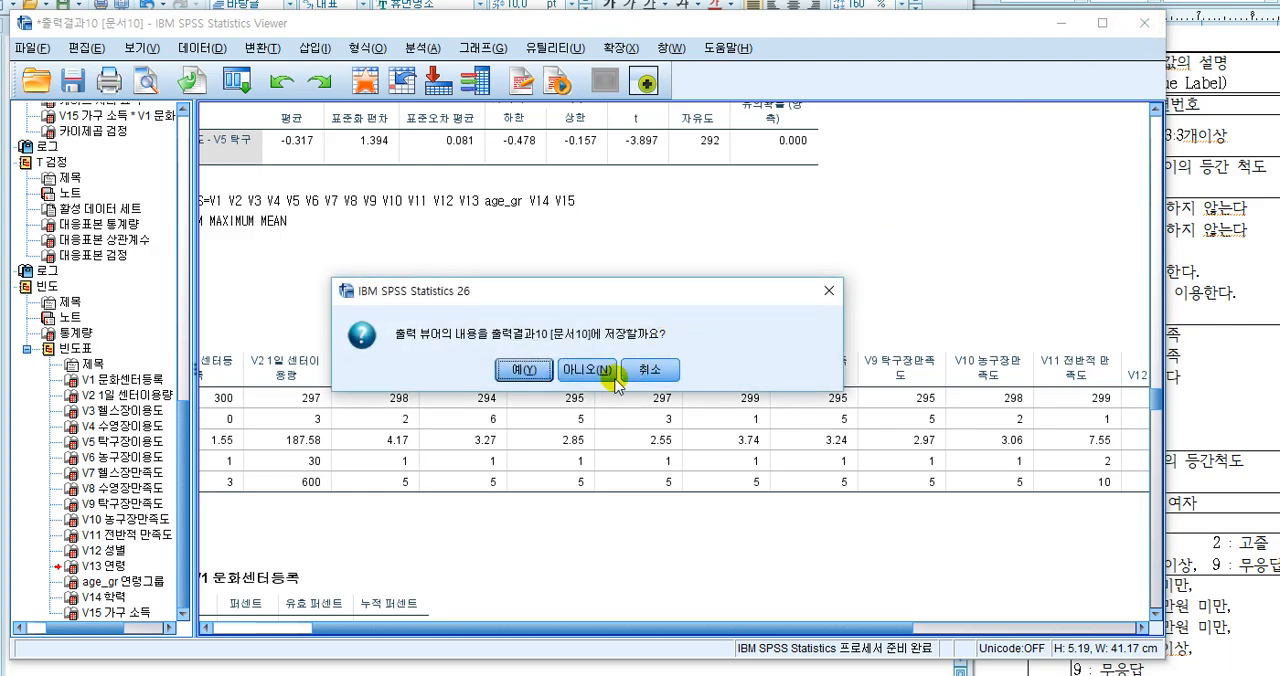
click(604, 372)
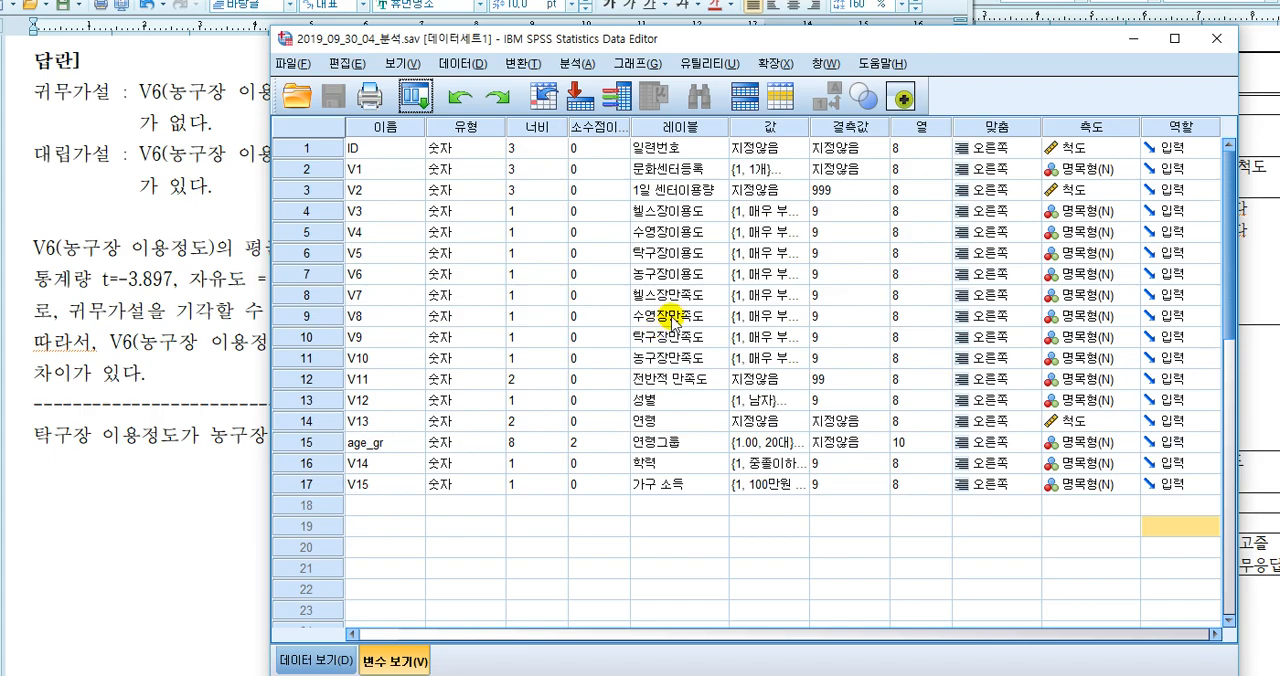
Return to the exam document, bring up the lecture notes beside it, and review question 4 from the problem text to the hypotheses
click(238, 224)
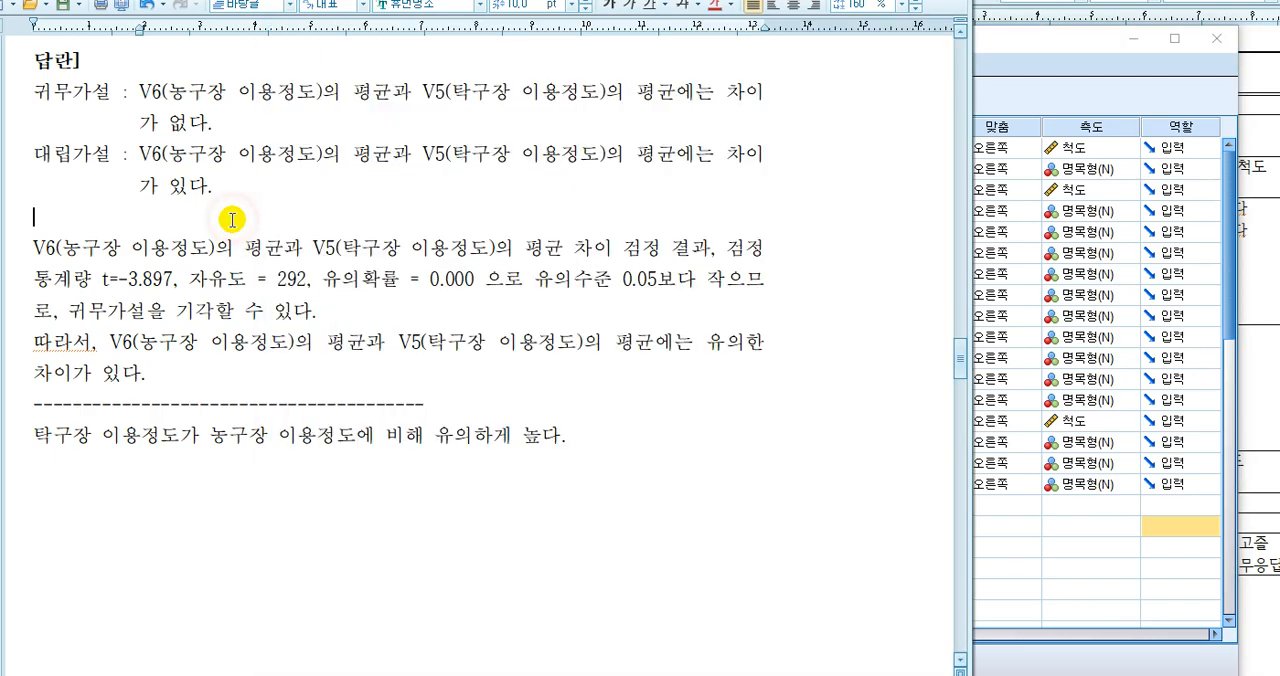
scroll(232, 220, up, 5)
scroll(230, 214, up, 5)
scroll(230, 212, down, 2)
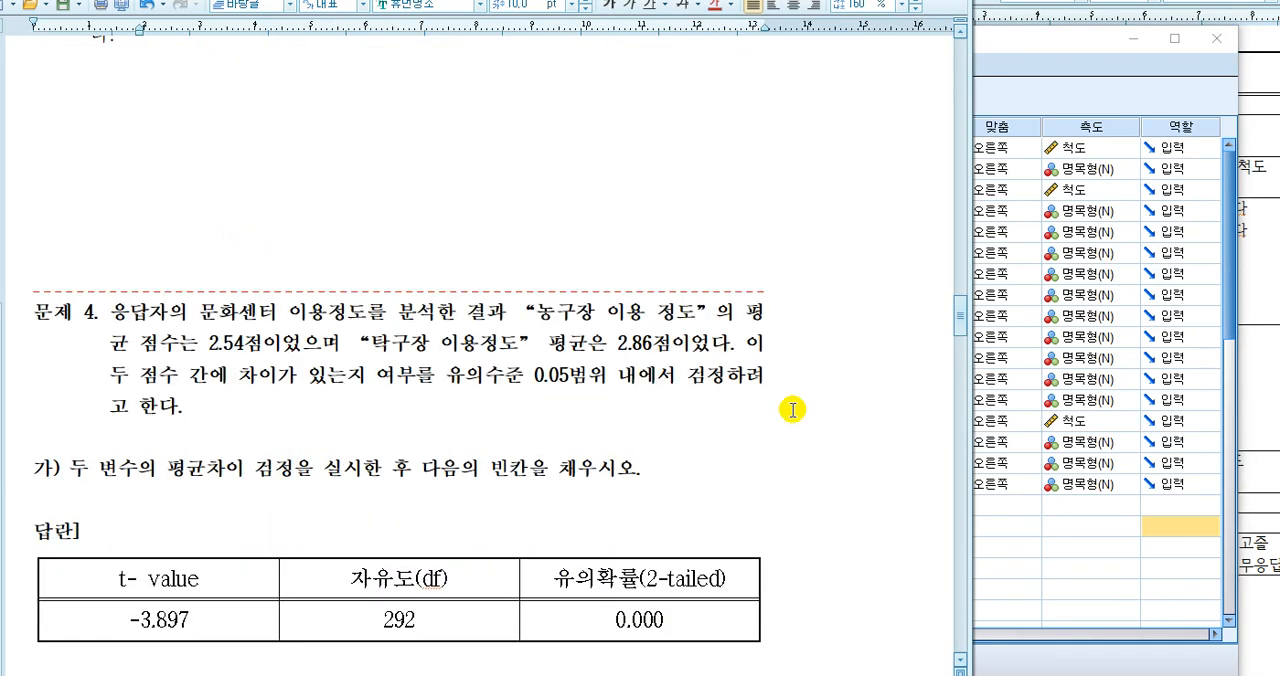
key(alt+Tab)
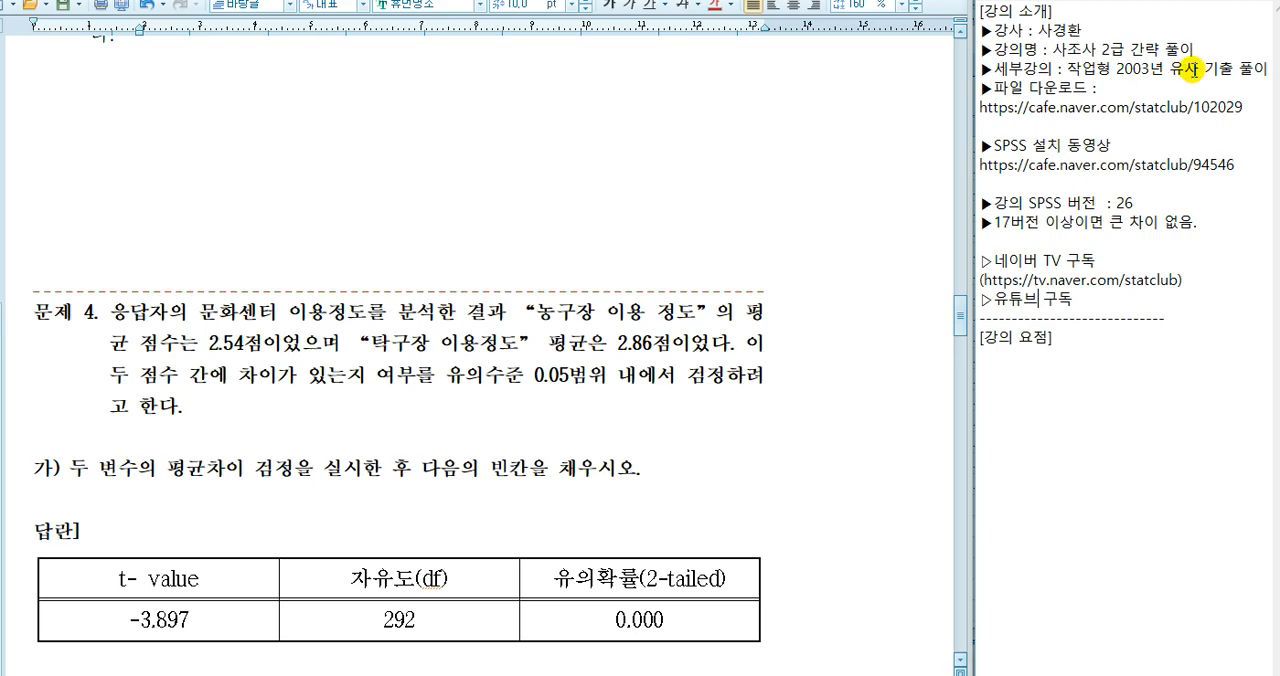
click(445, 390)
scroll(455, 385, down, 3)
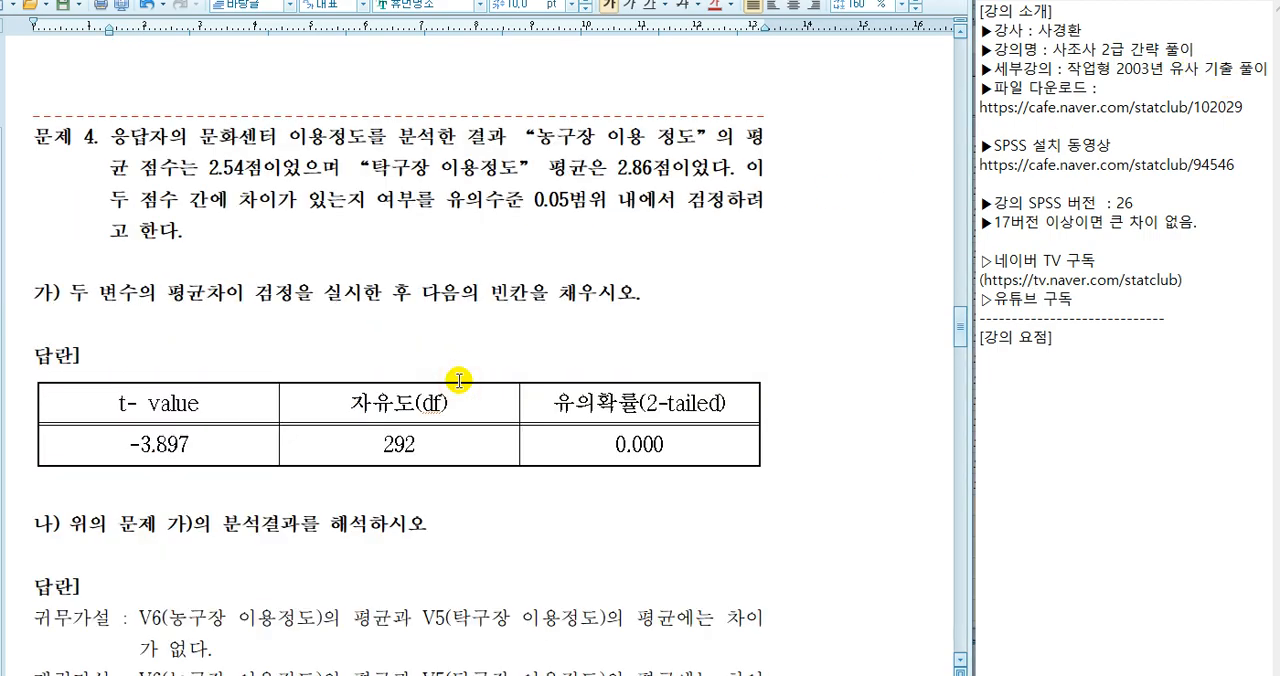
scroll(458, 380, down, 2)
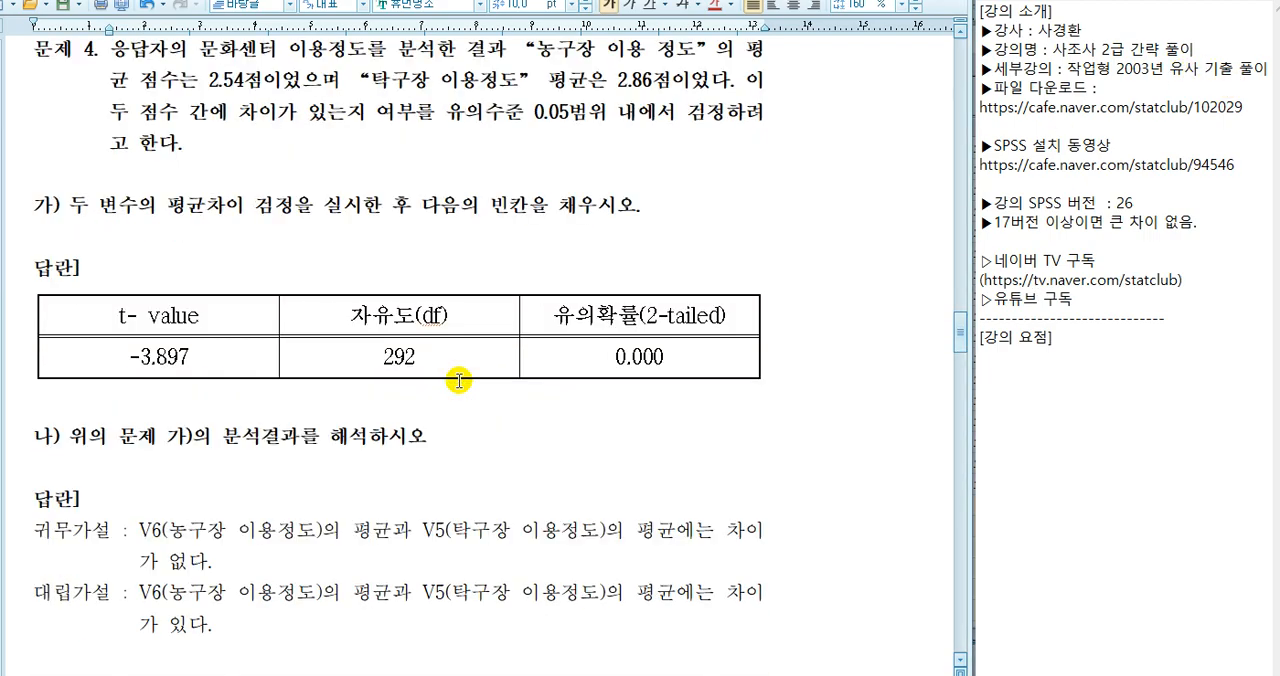